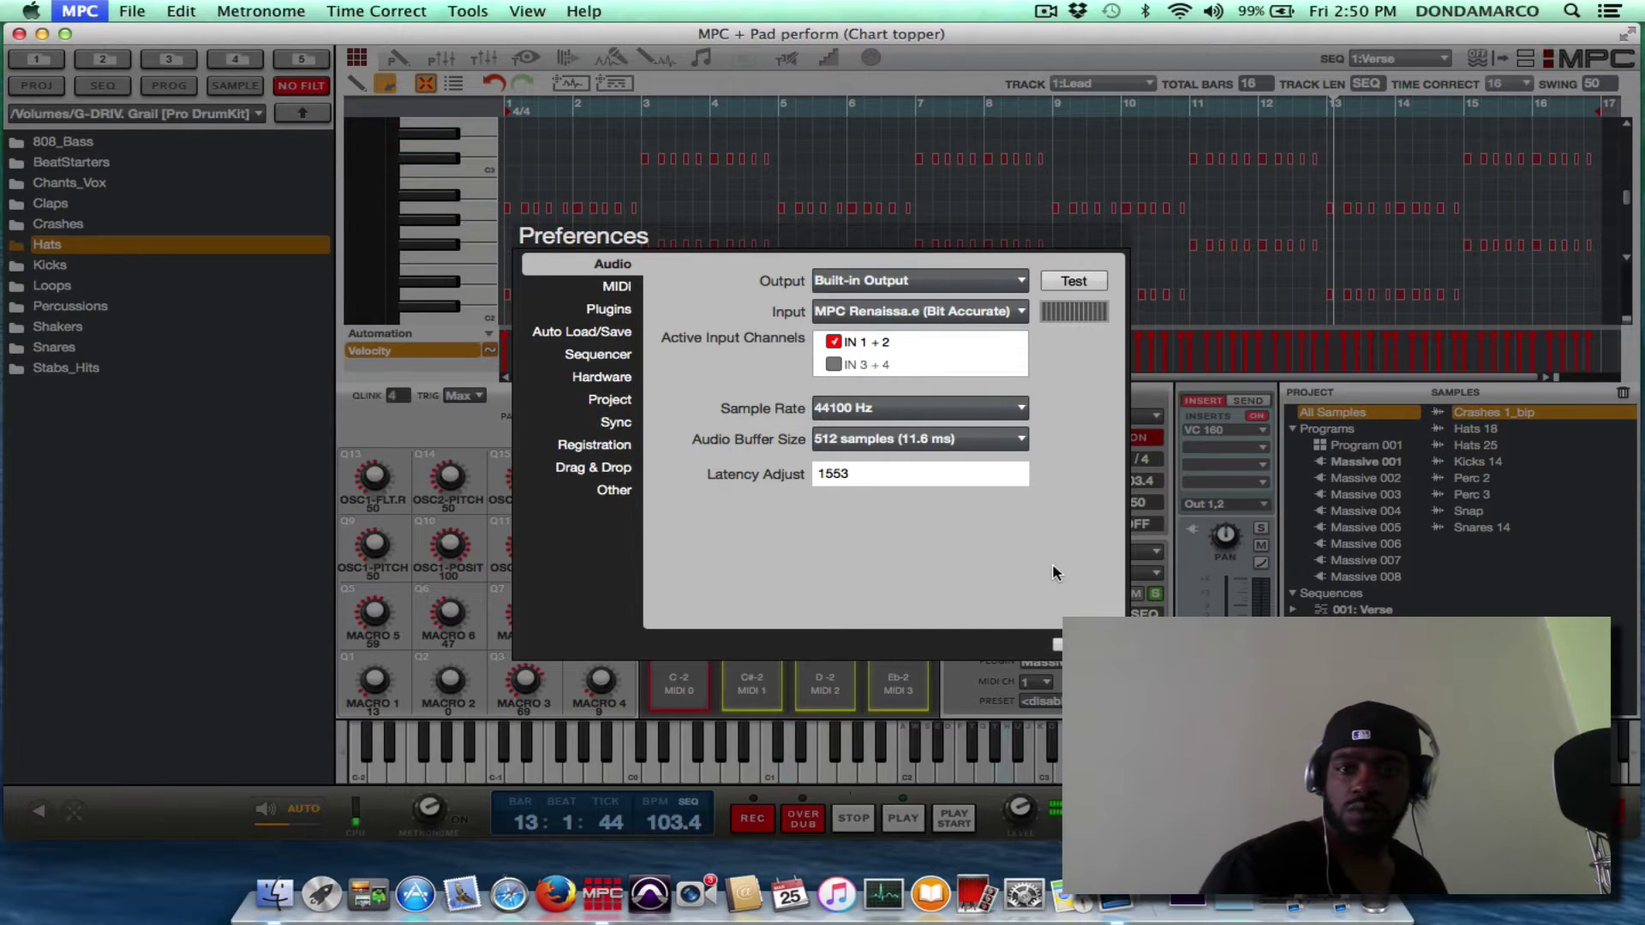
# Step: Close the audio preferences and play back the soloed Lead track
pyautogui.press('Return')
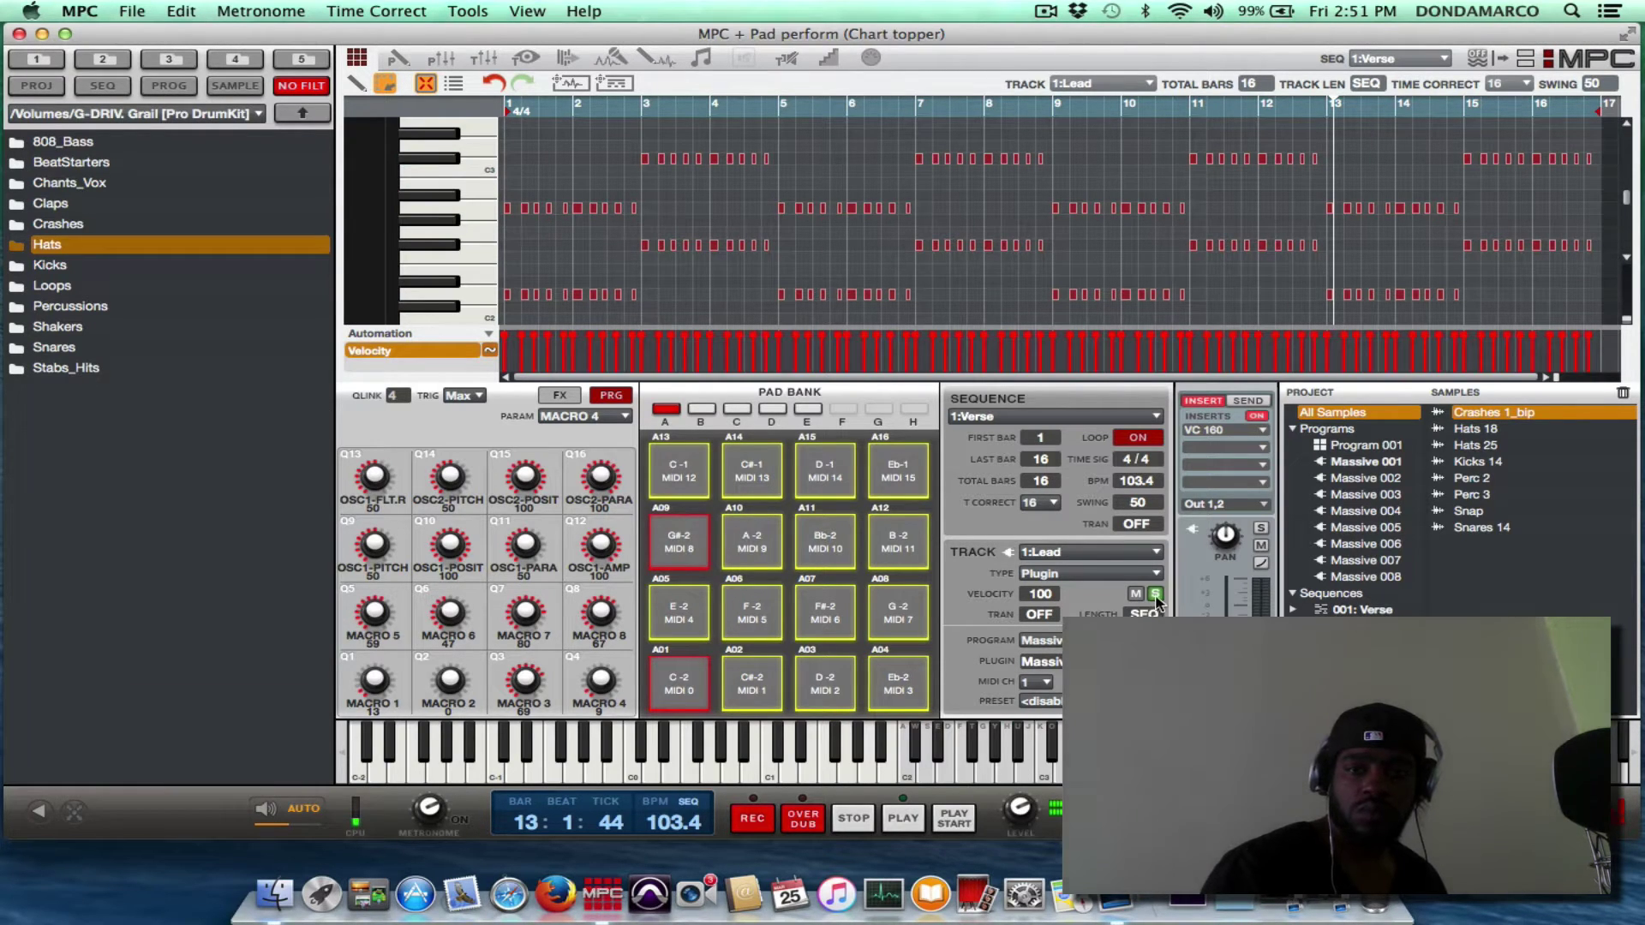
pyautogui.press('space')
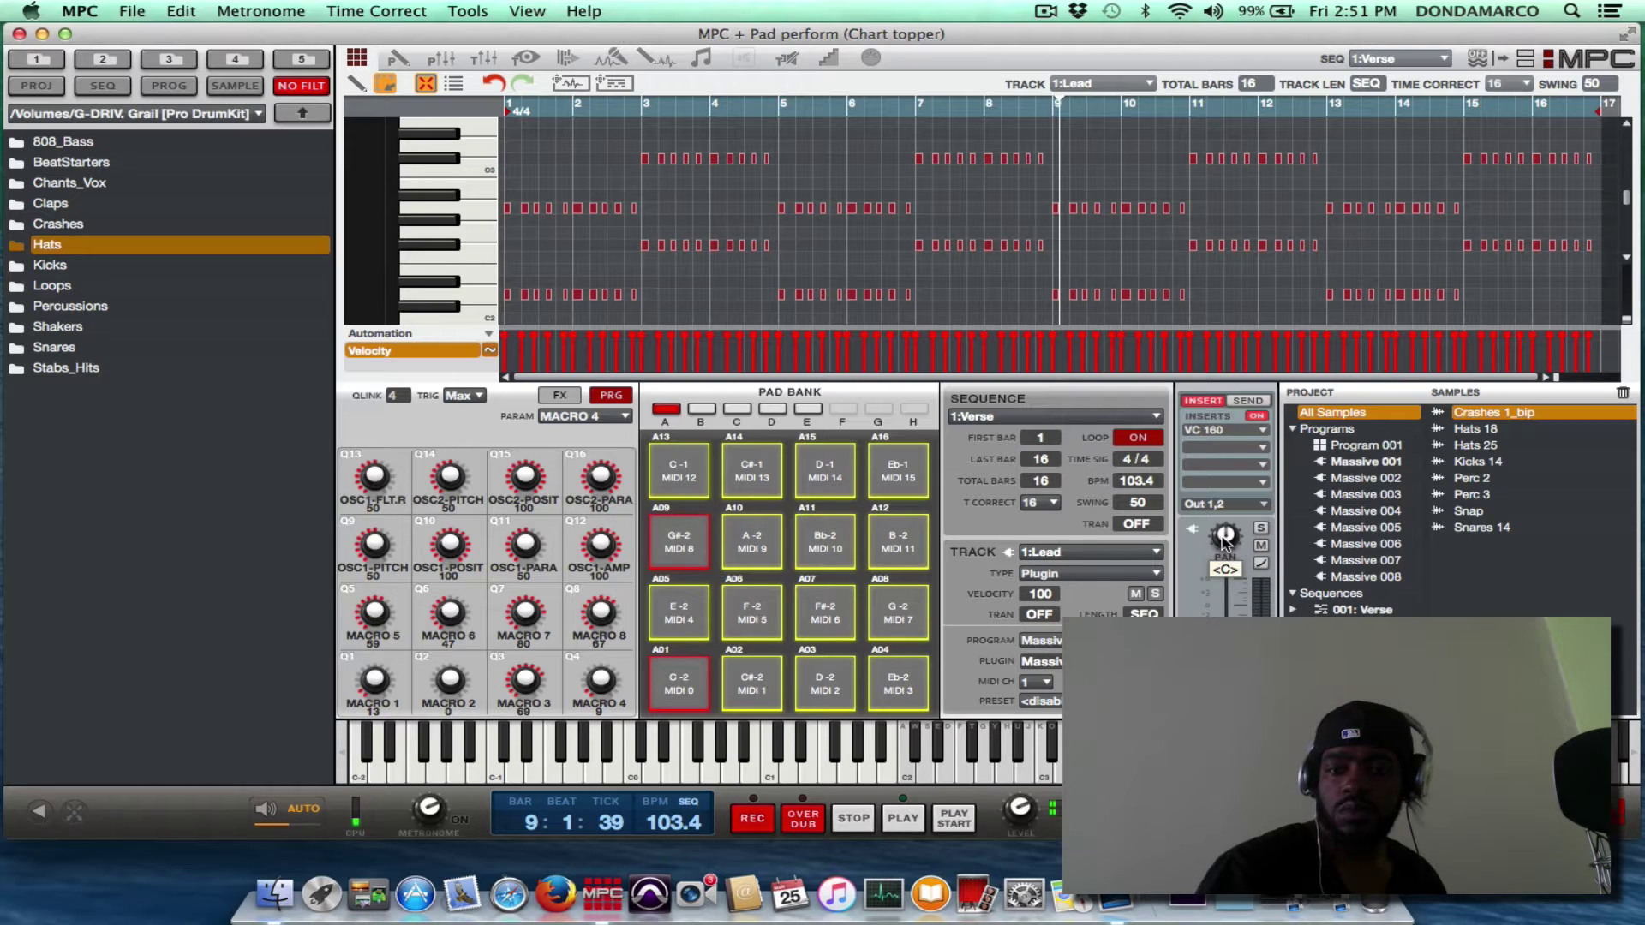
# Step: Switch to the Lead 2 track, solo it and play it back on its own
pyautogui.press('super+Down')
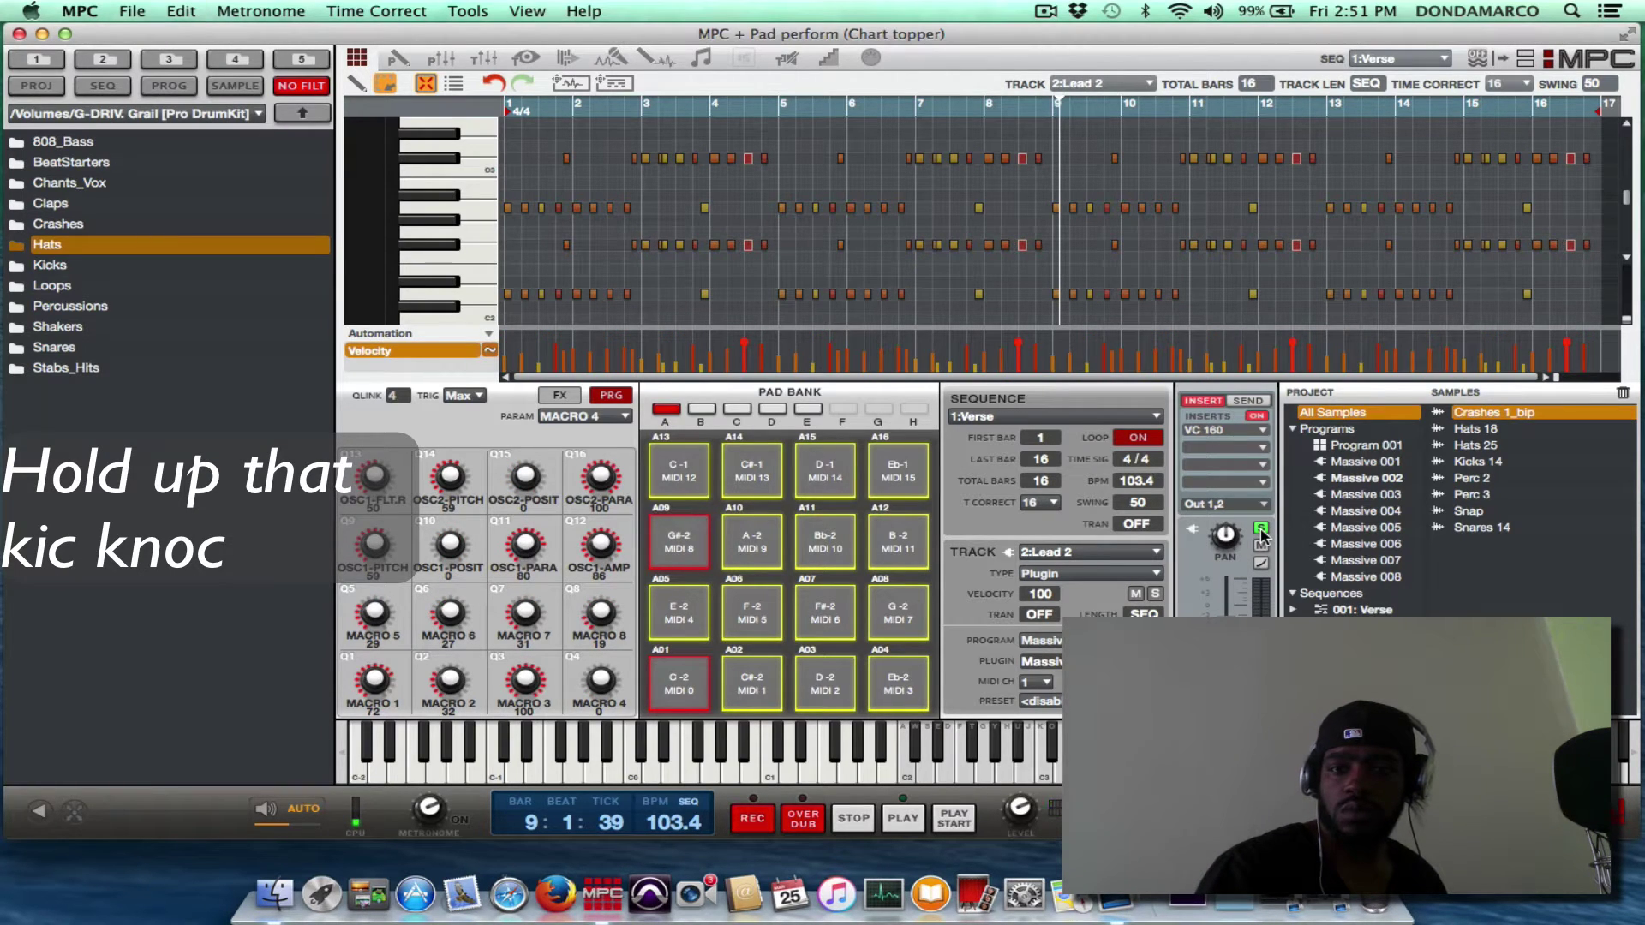
pyautogui.click(1155, 595)
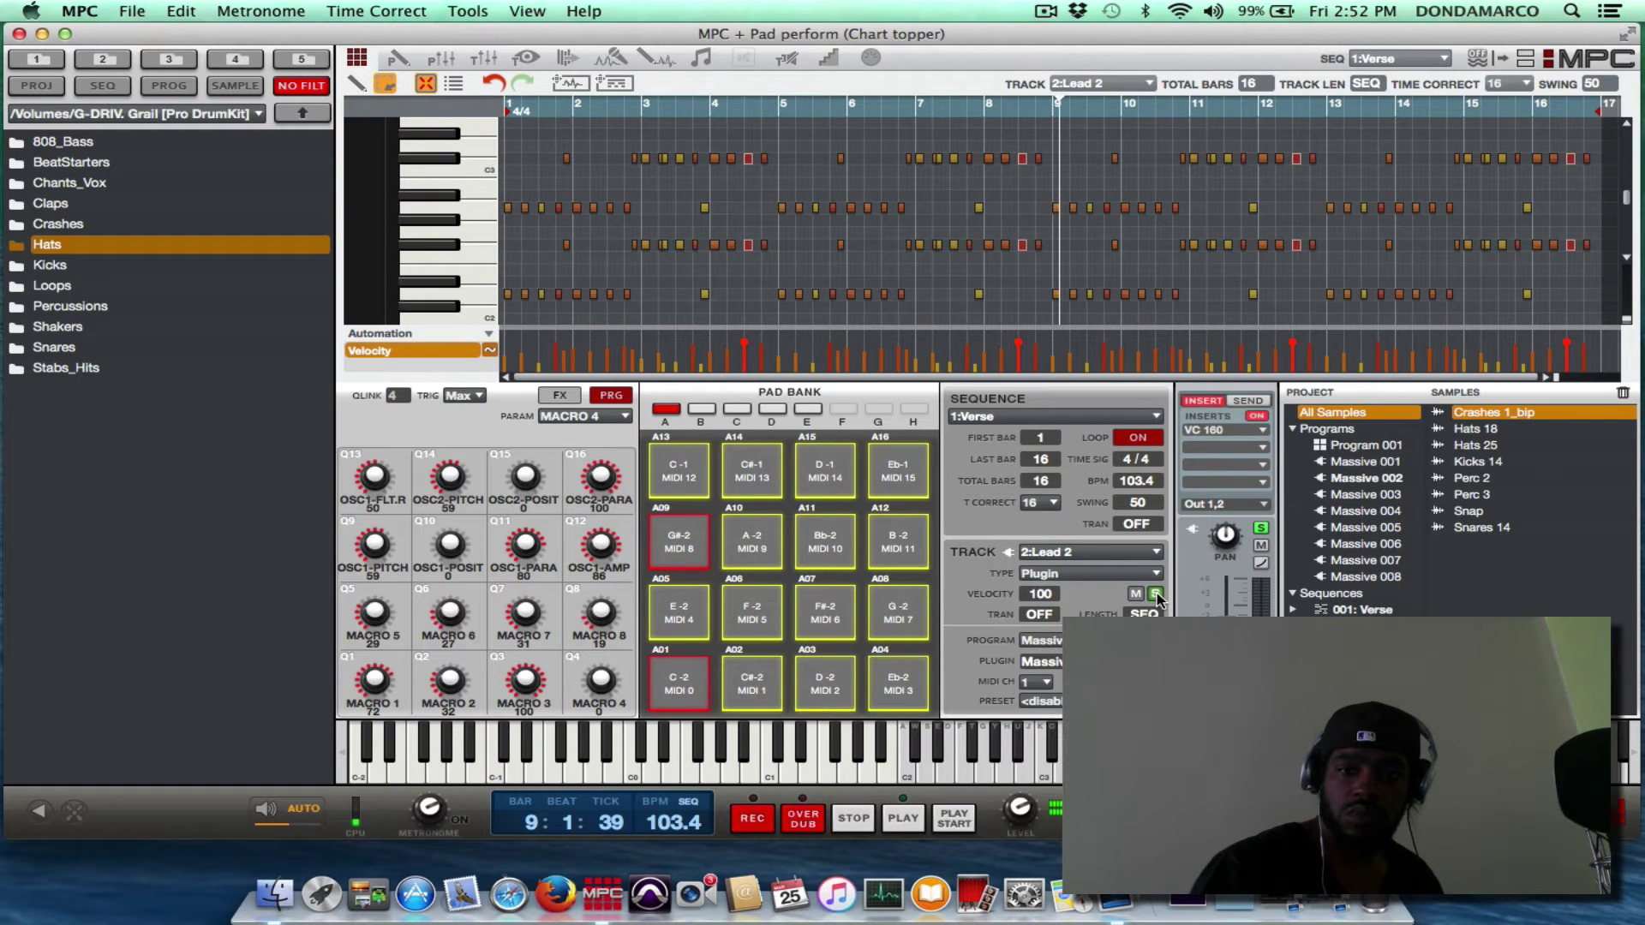
pyautogui.press('space')
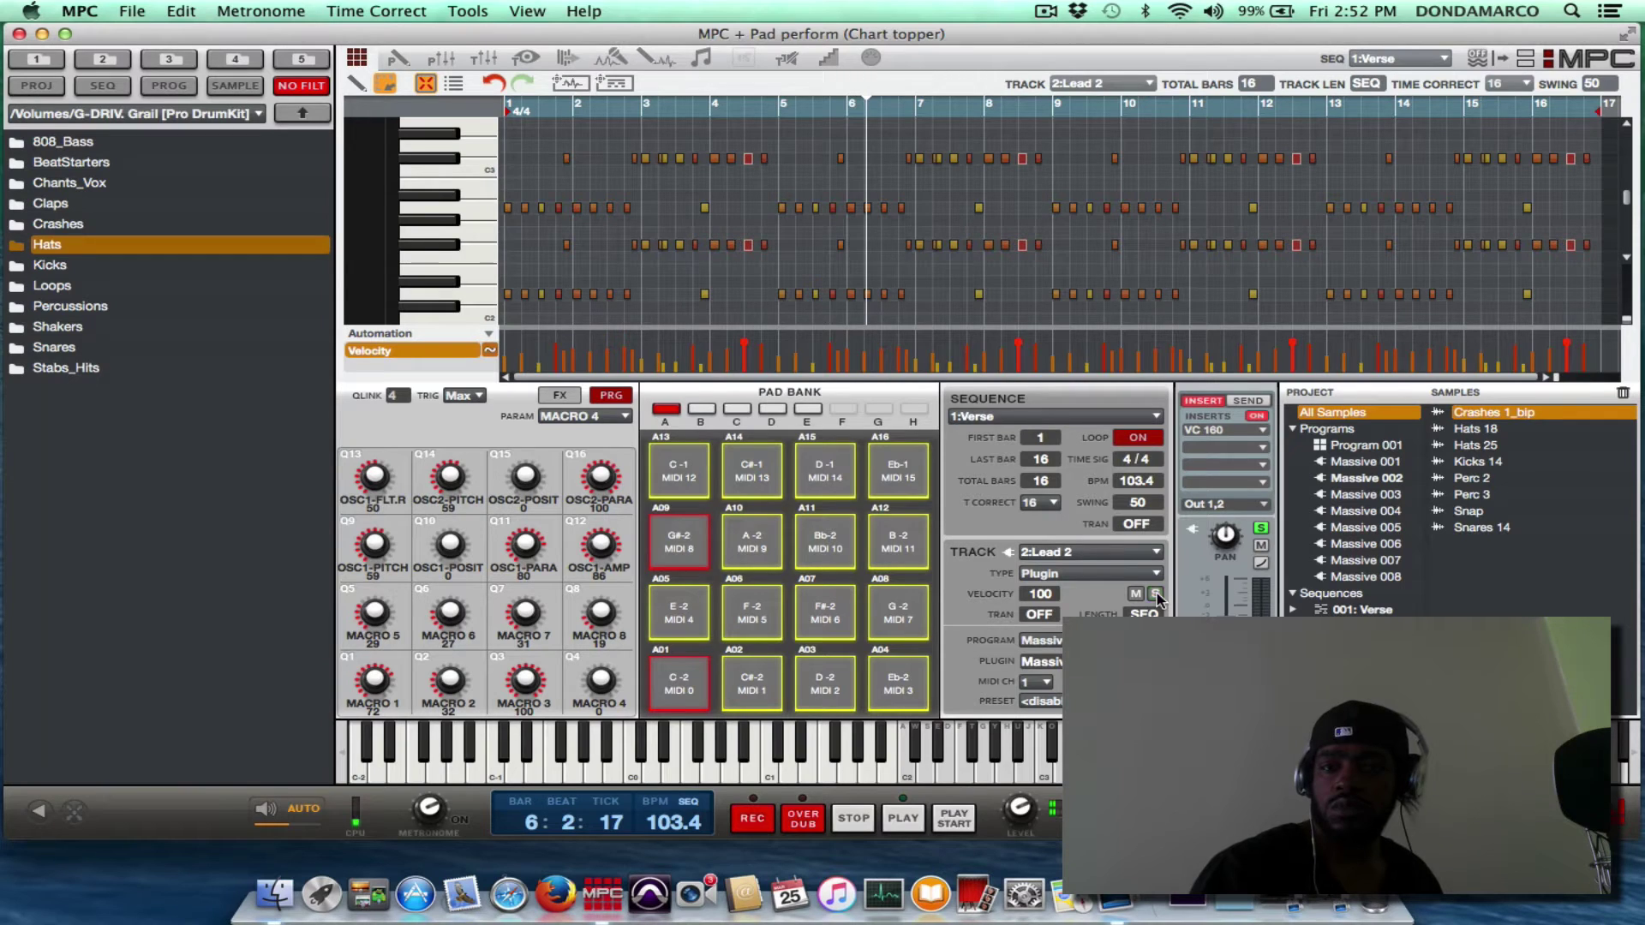
# Step: Step back to the Lead track, return to Lead 2 and play the sequence without track solo
pyautogui.press('super+Up')
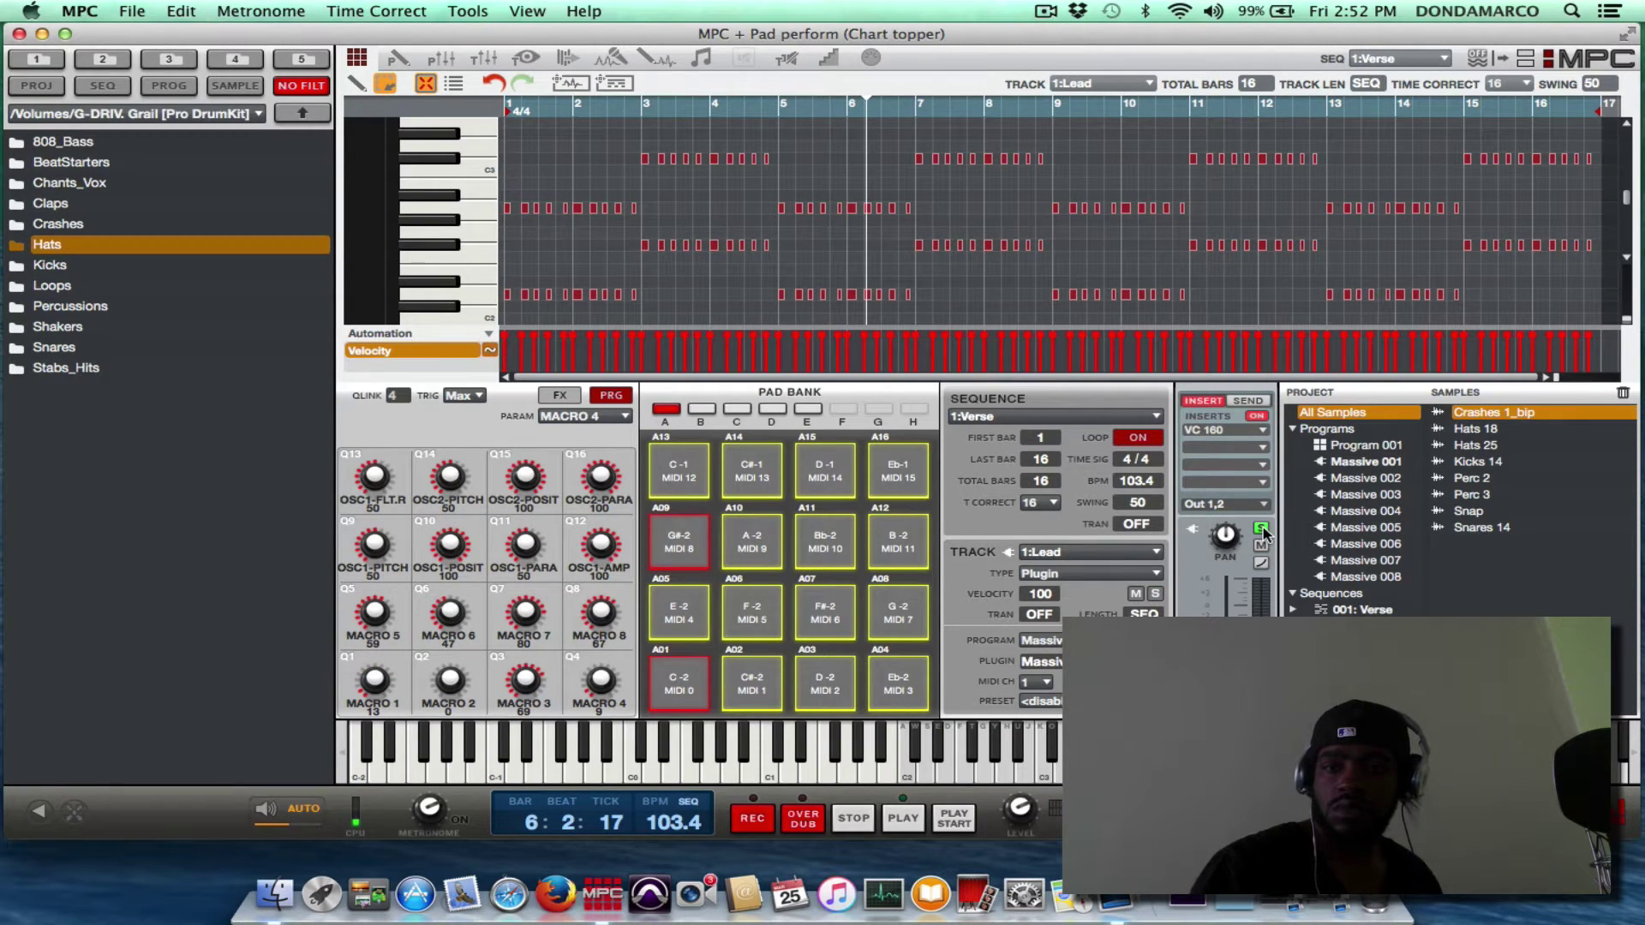
pyautogui.press('super+shift+z')
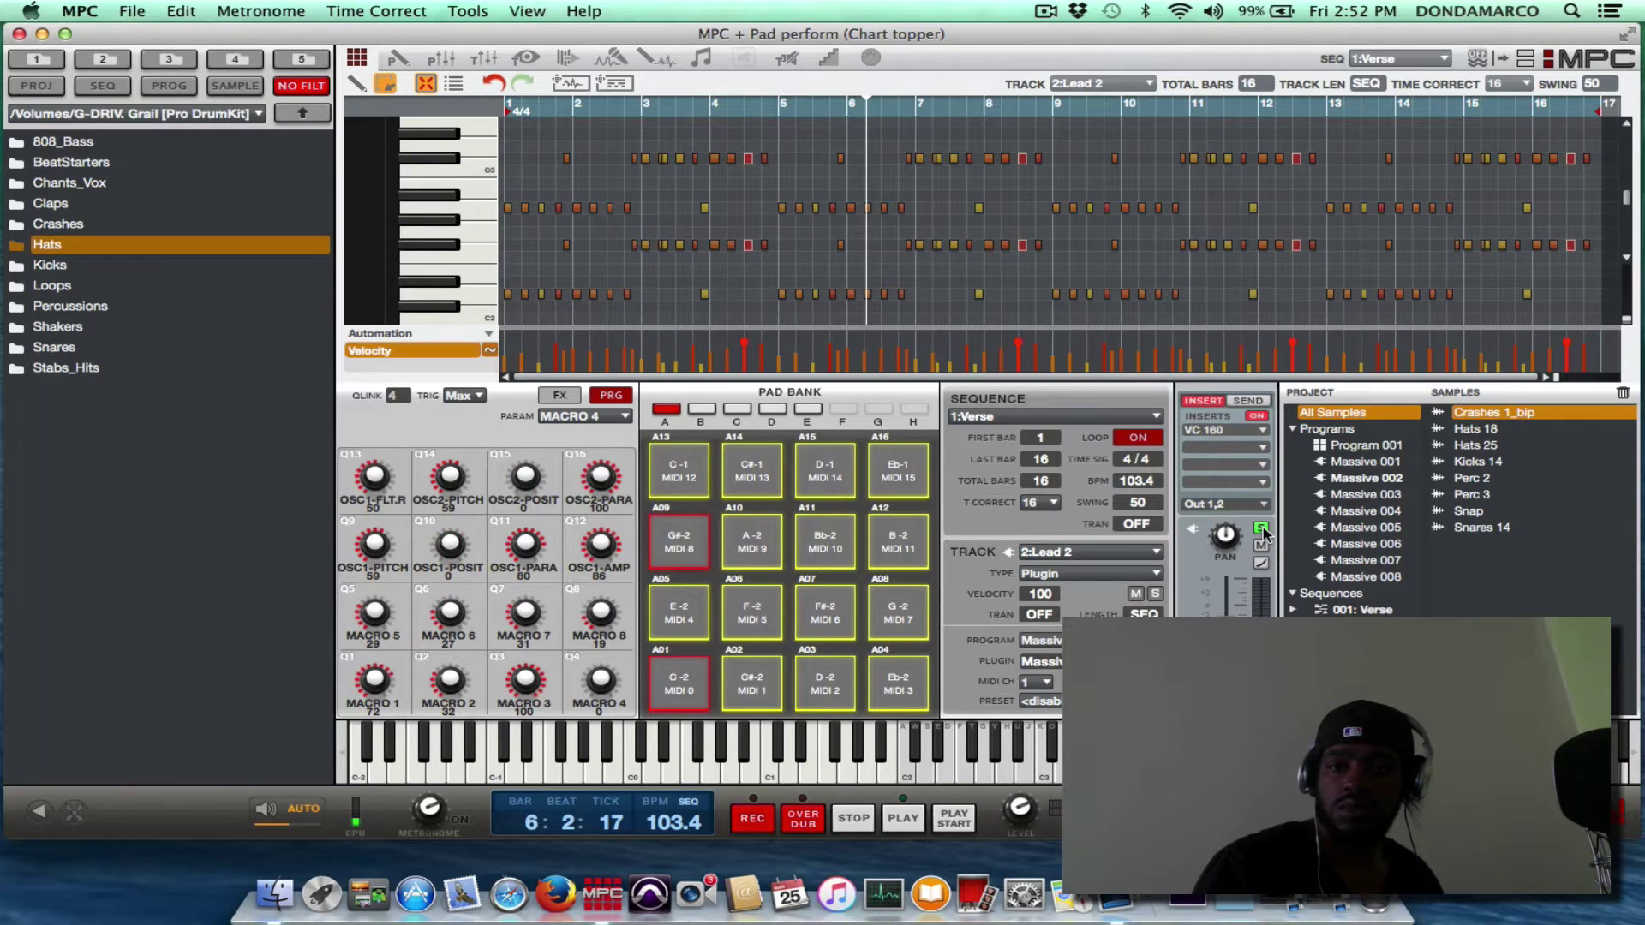
pyautogui.press('space')
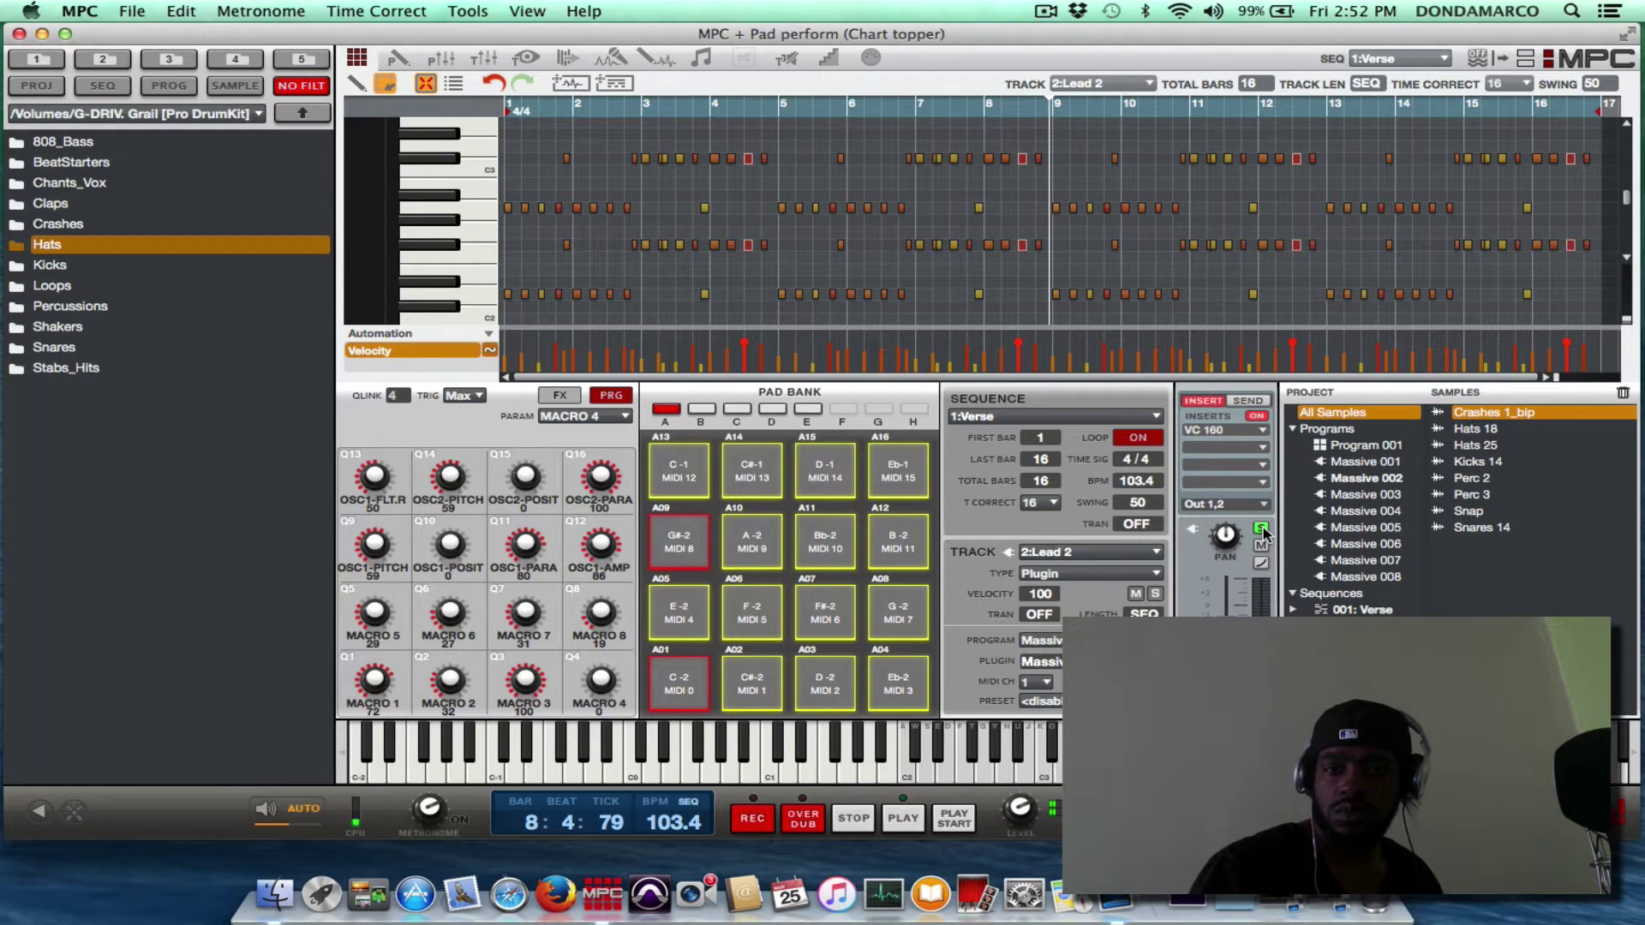
# Step: Audition the Lead Stabs track and the Key Chordz track, each soloed
pyautogui.press('super+Down')
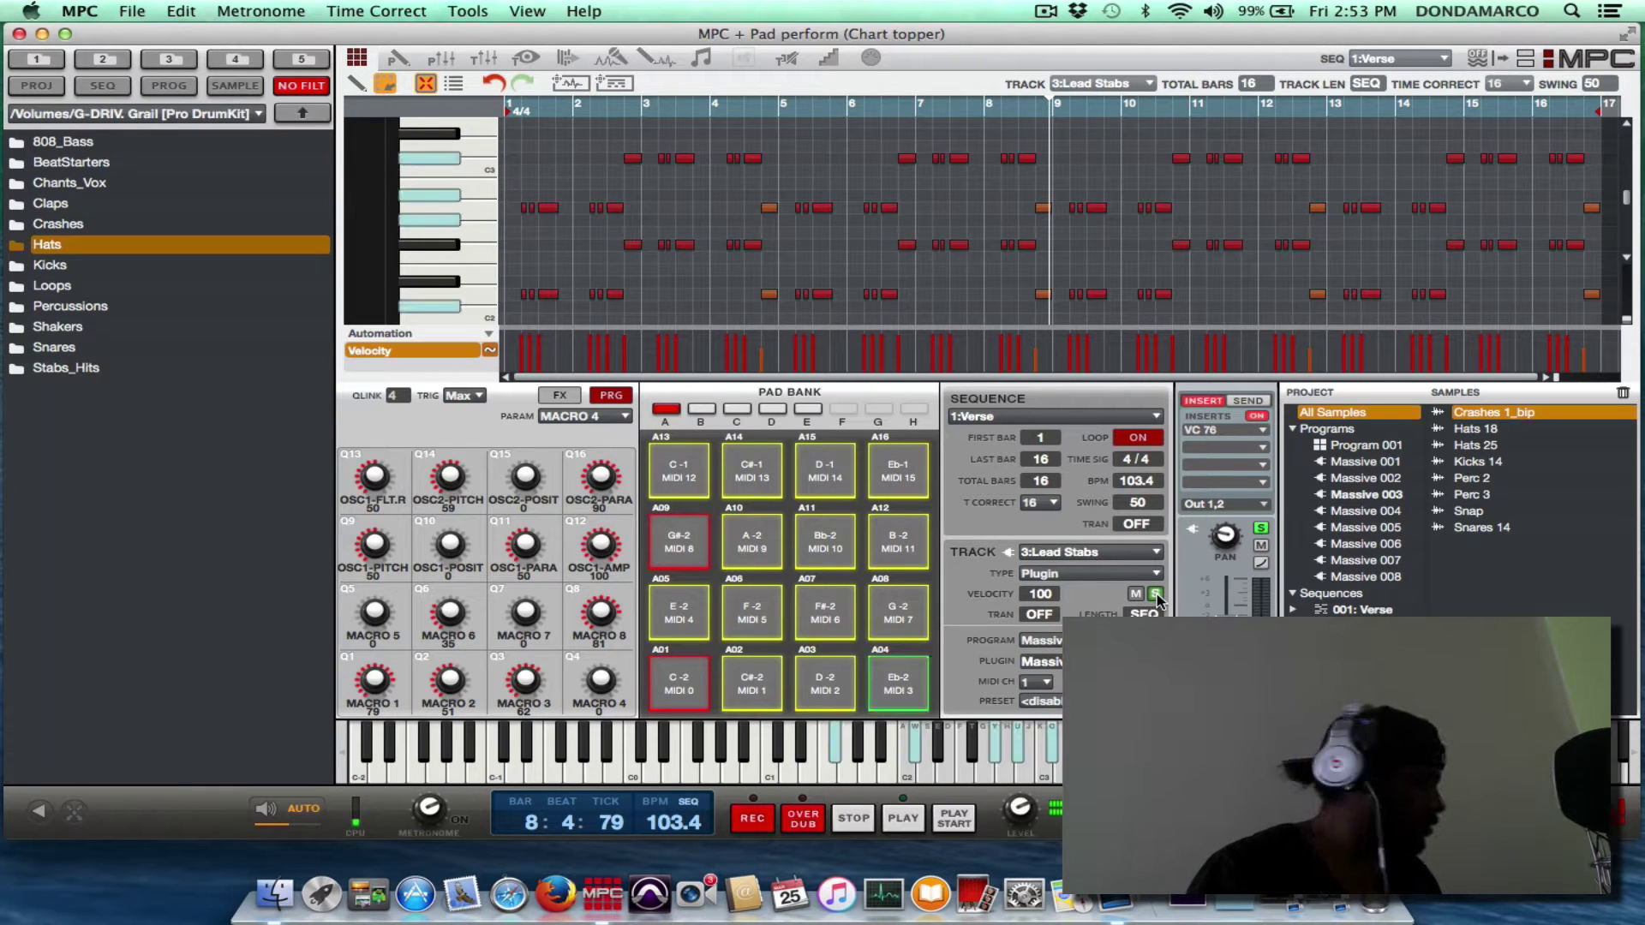
pyautogui.press('space')
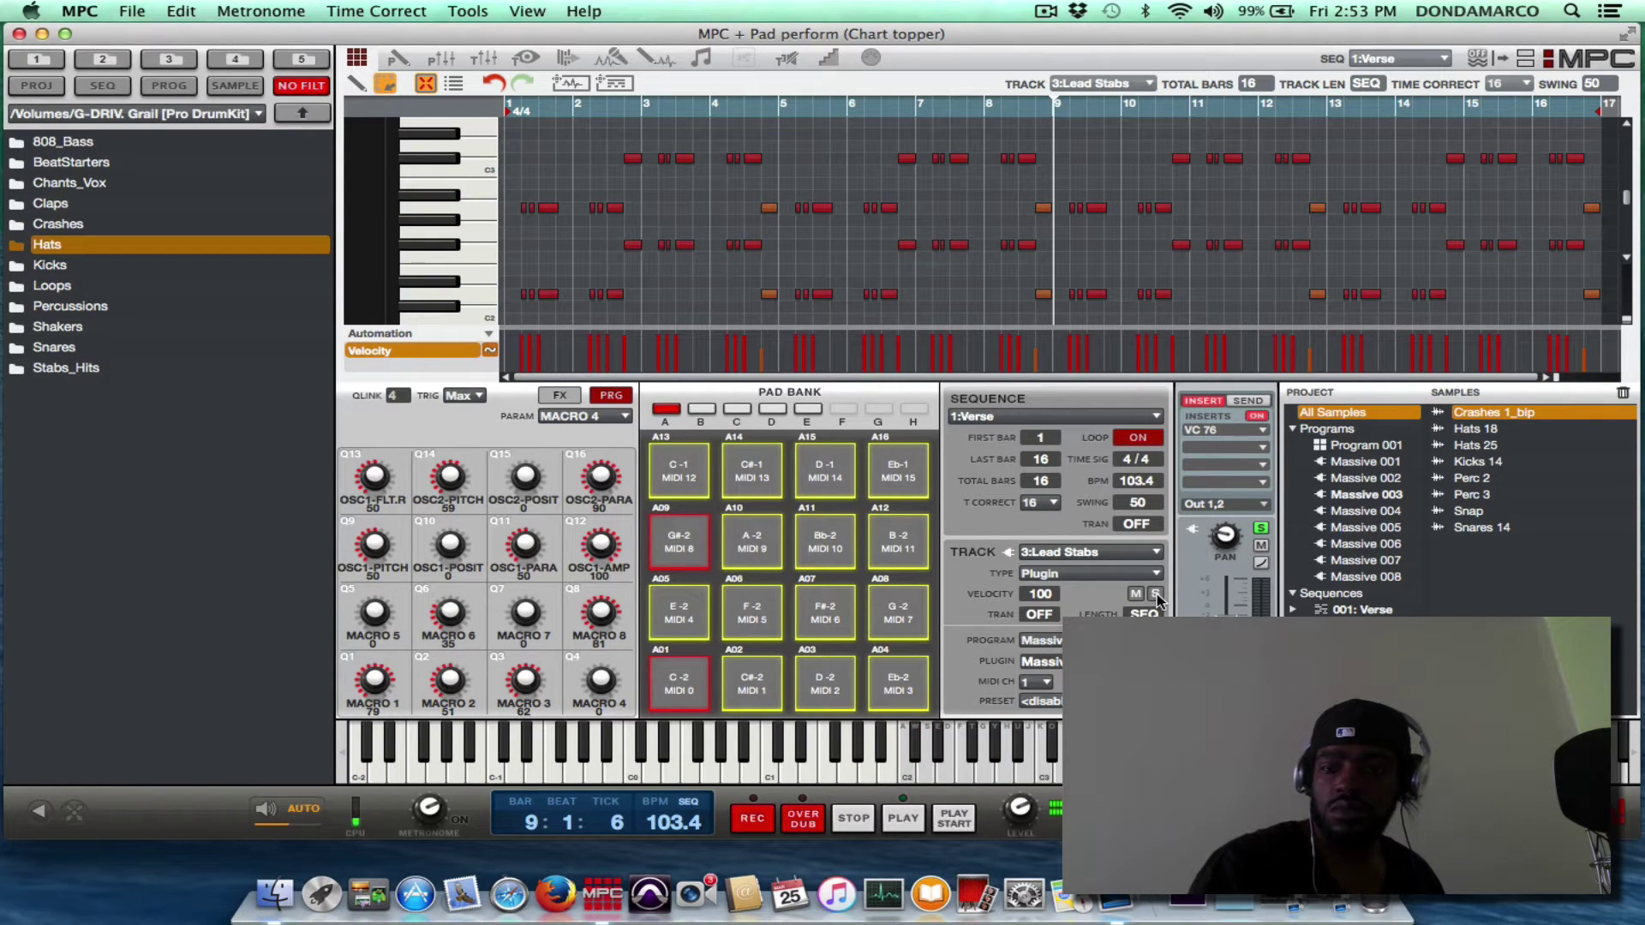
pyautogui.press('super+Down')
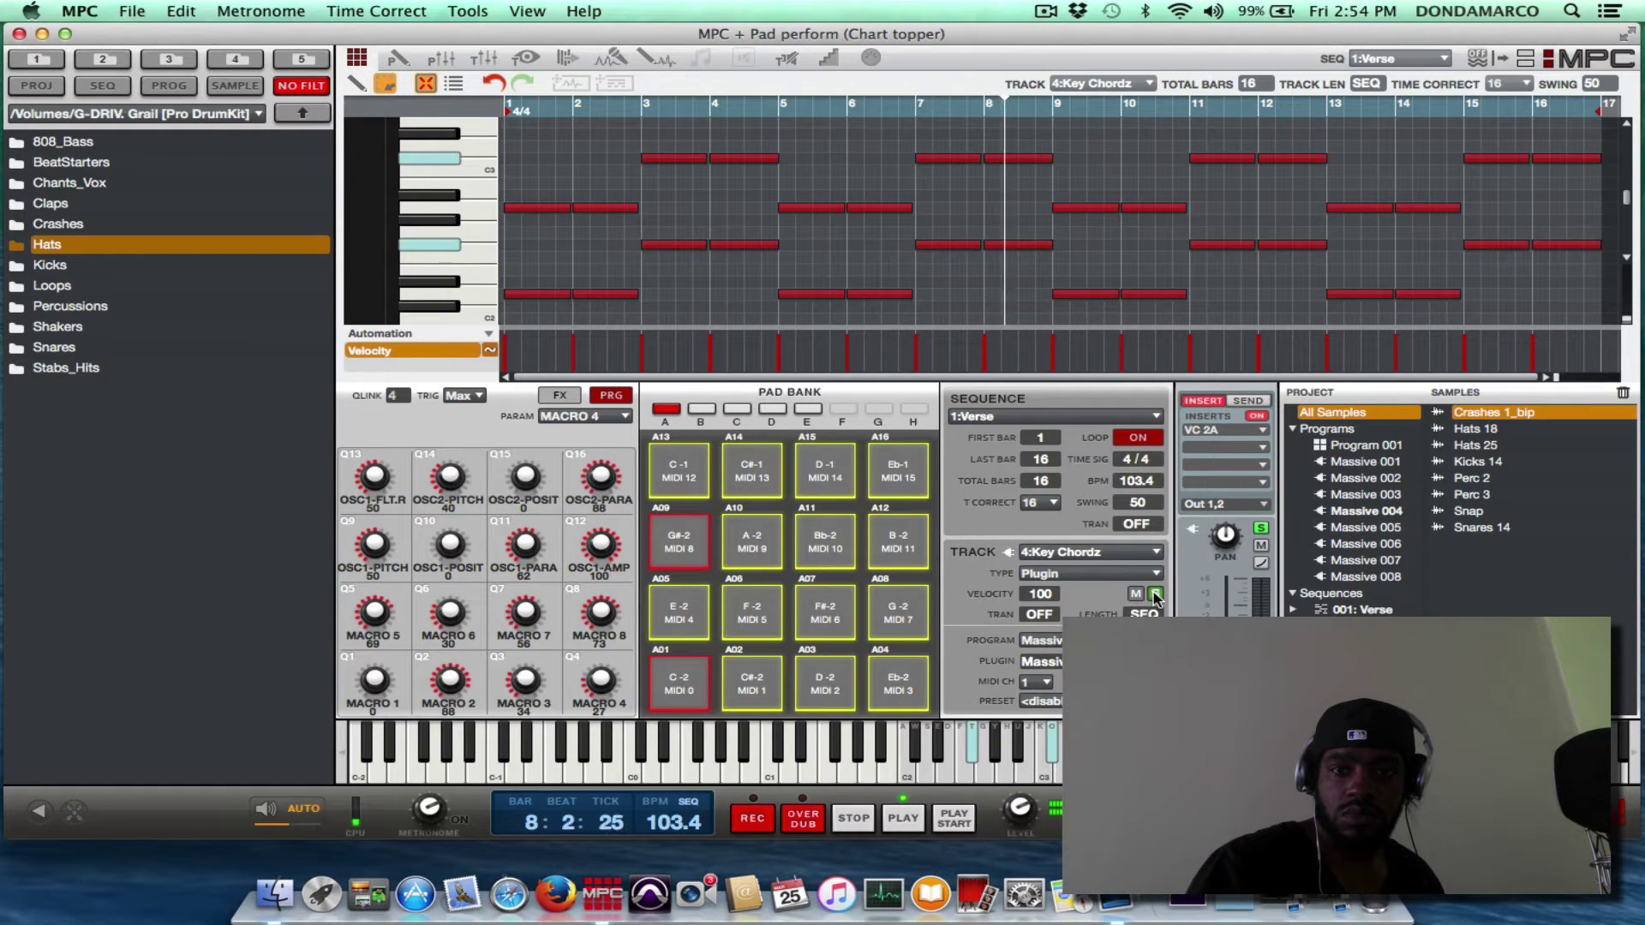
pyautogui.press('space')
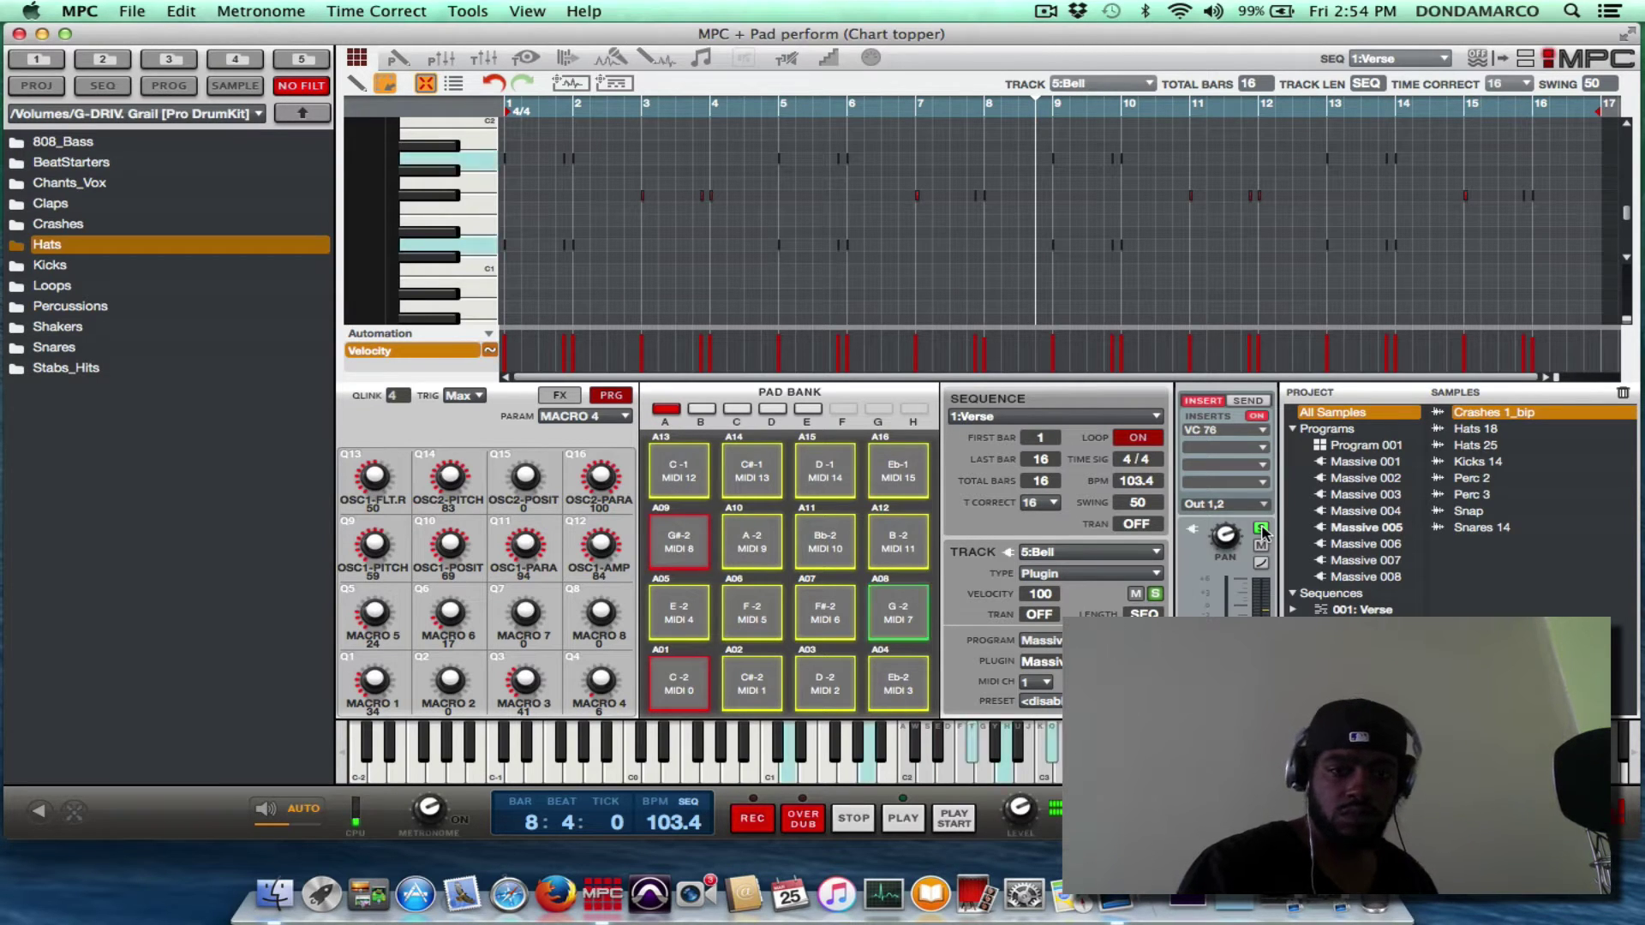
# Step: Play the Bell track soloed, and play it again together with all the other tracks
pyautogui.press('space')
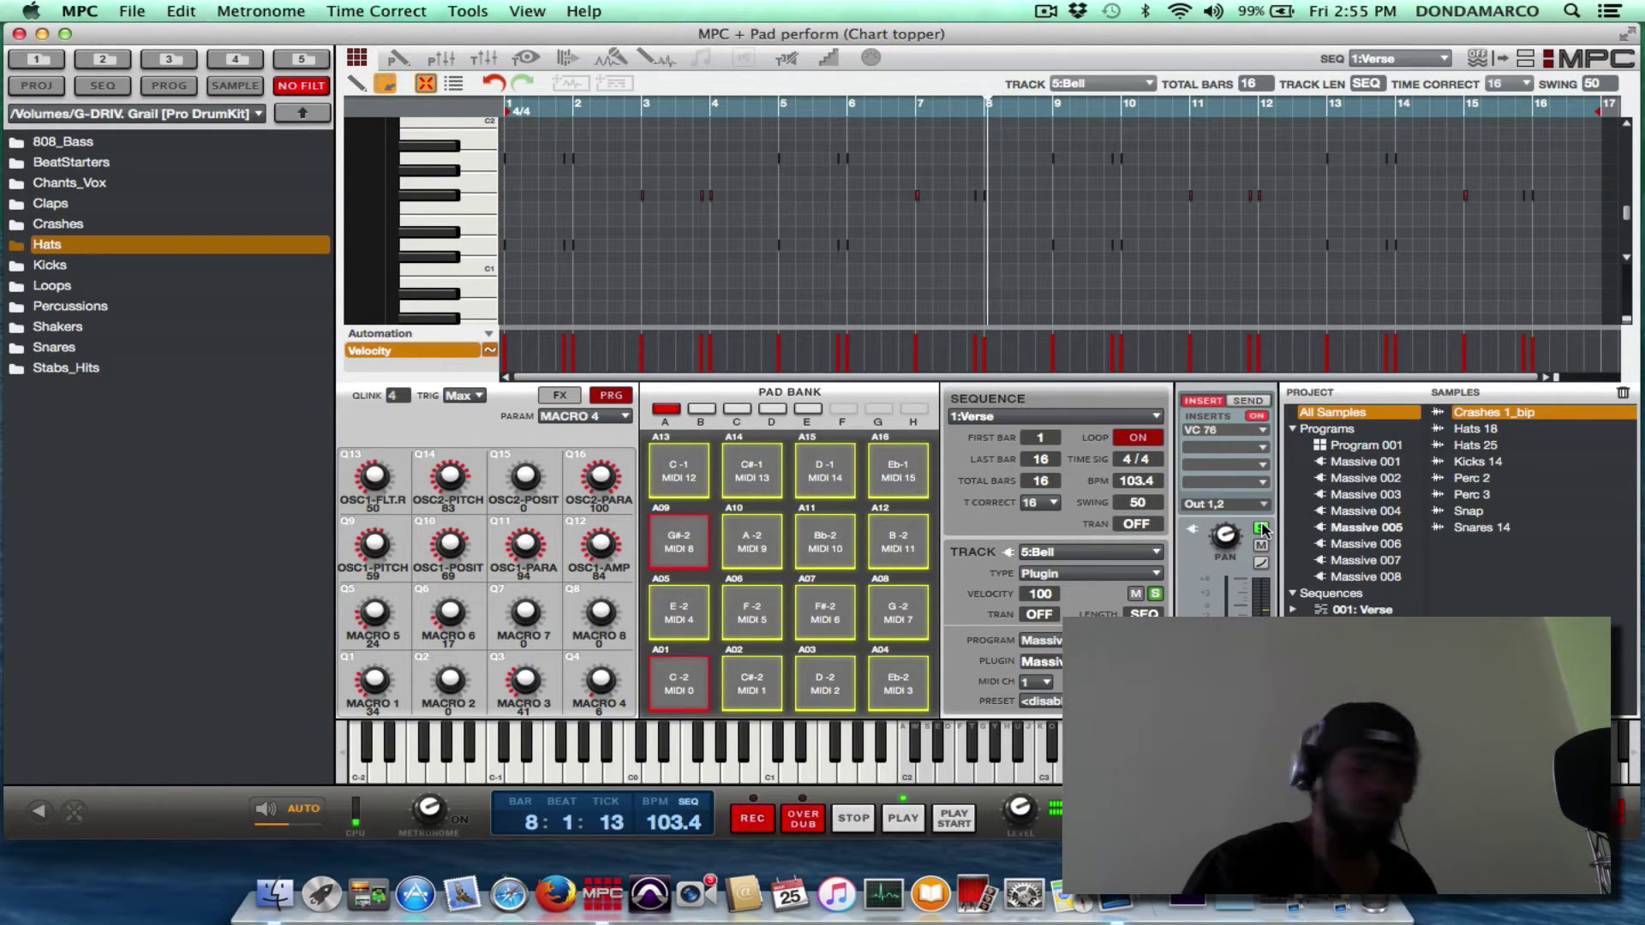
pyautogui.press('space')
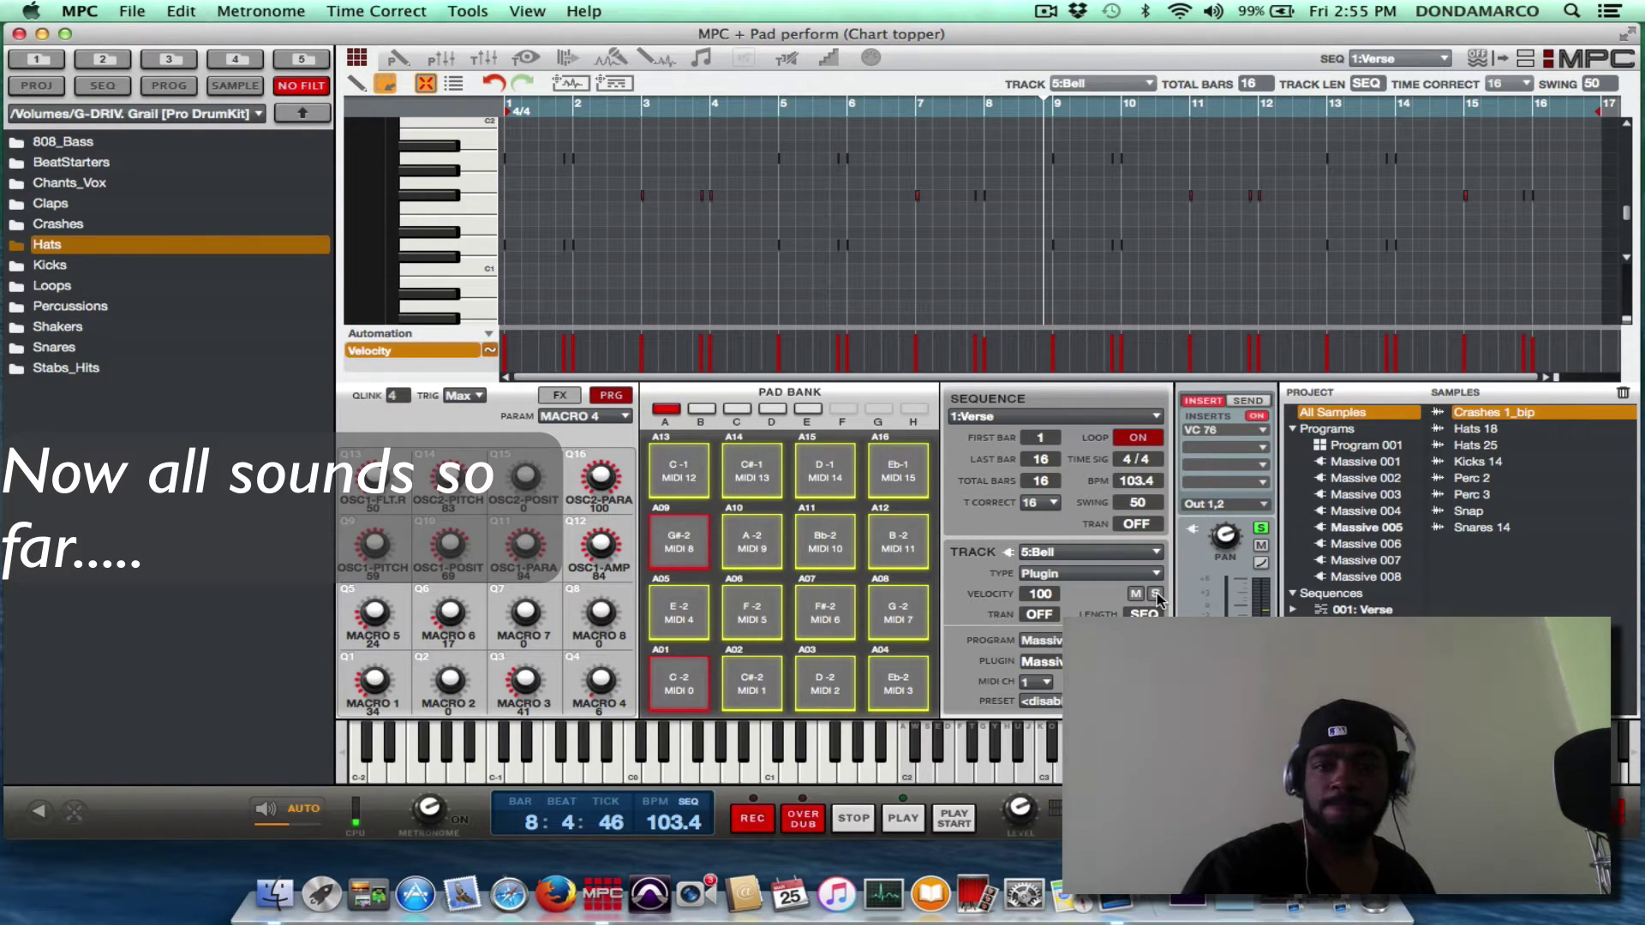
pyautogui.press('space')
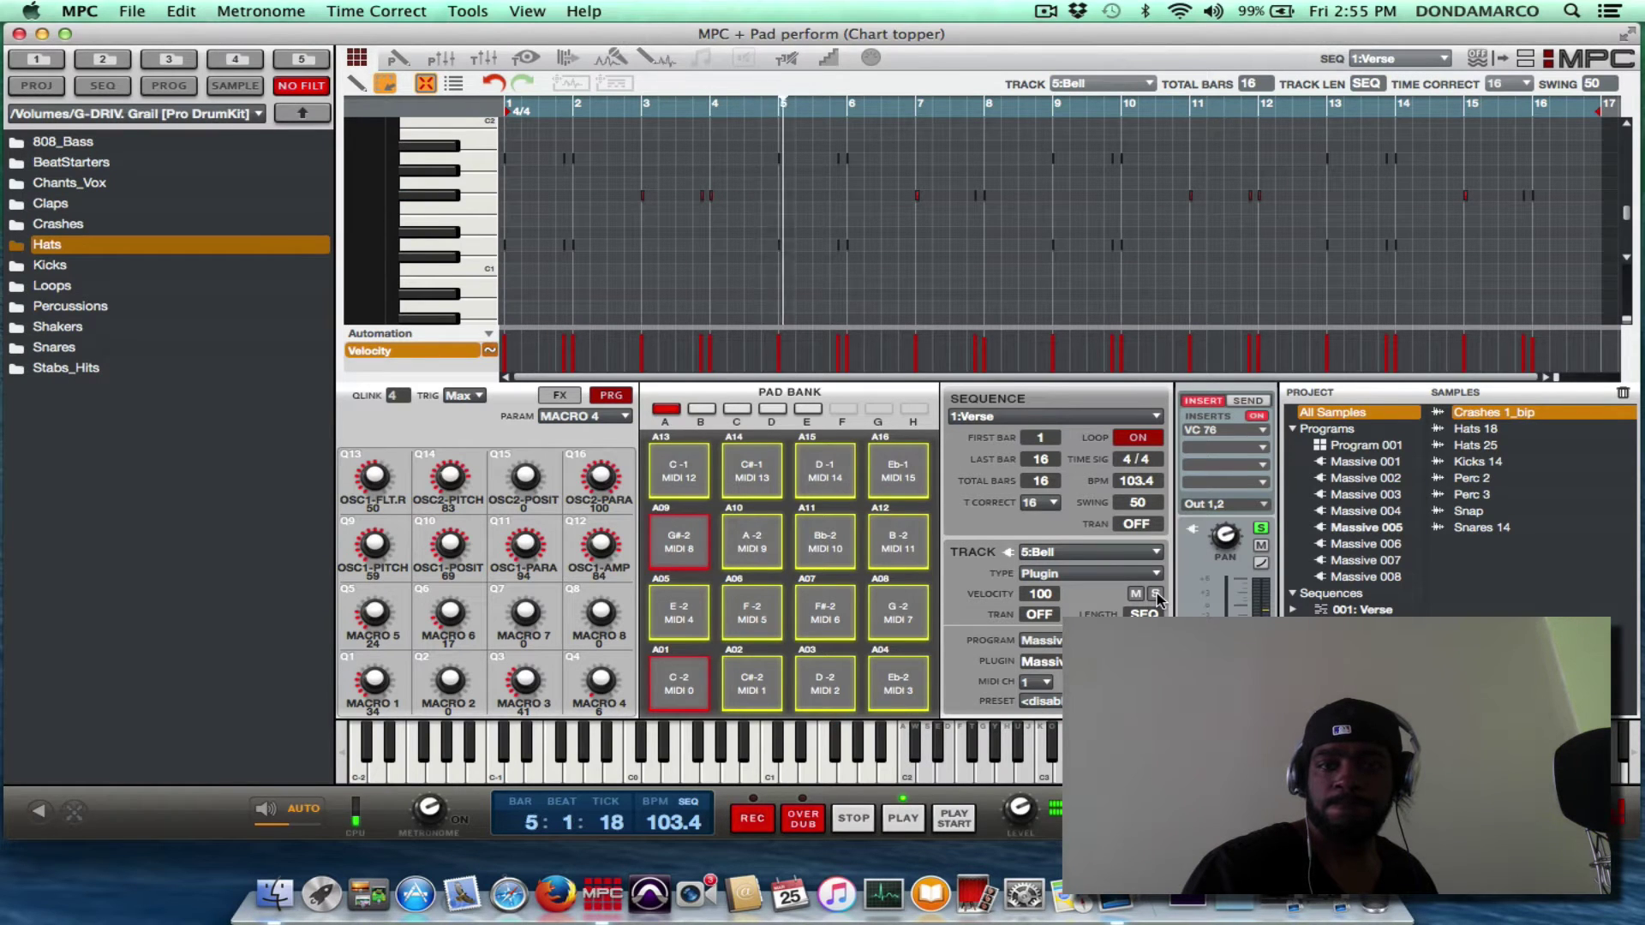
pyautogui.press('space')
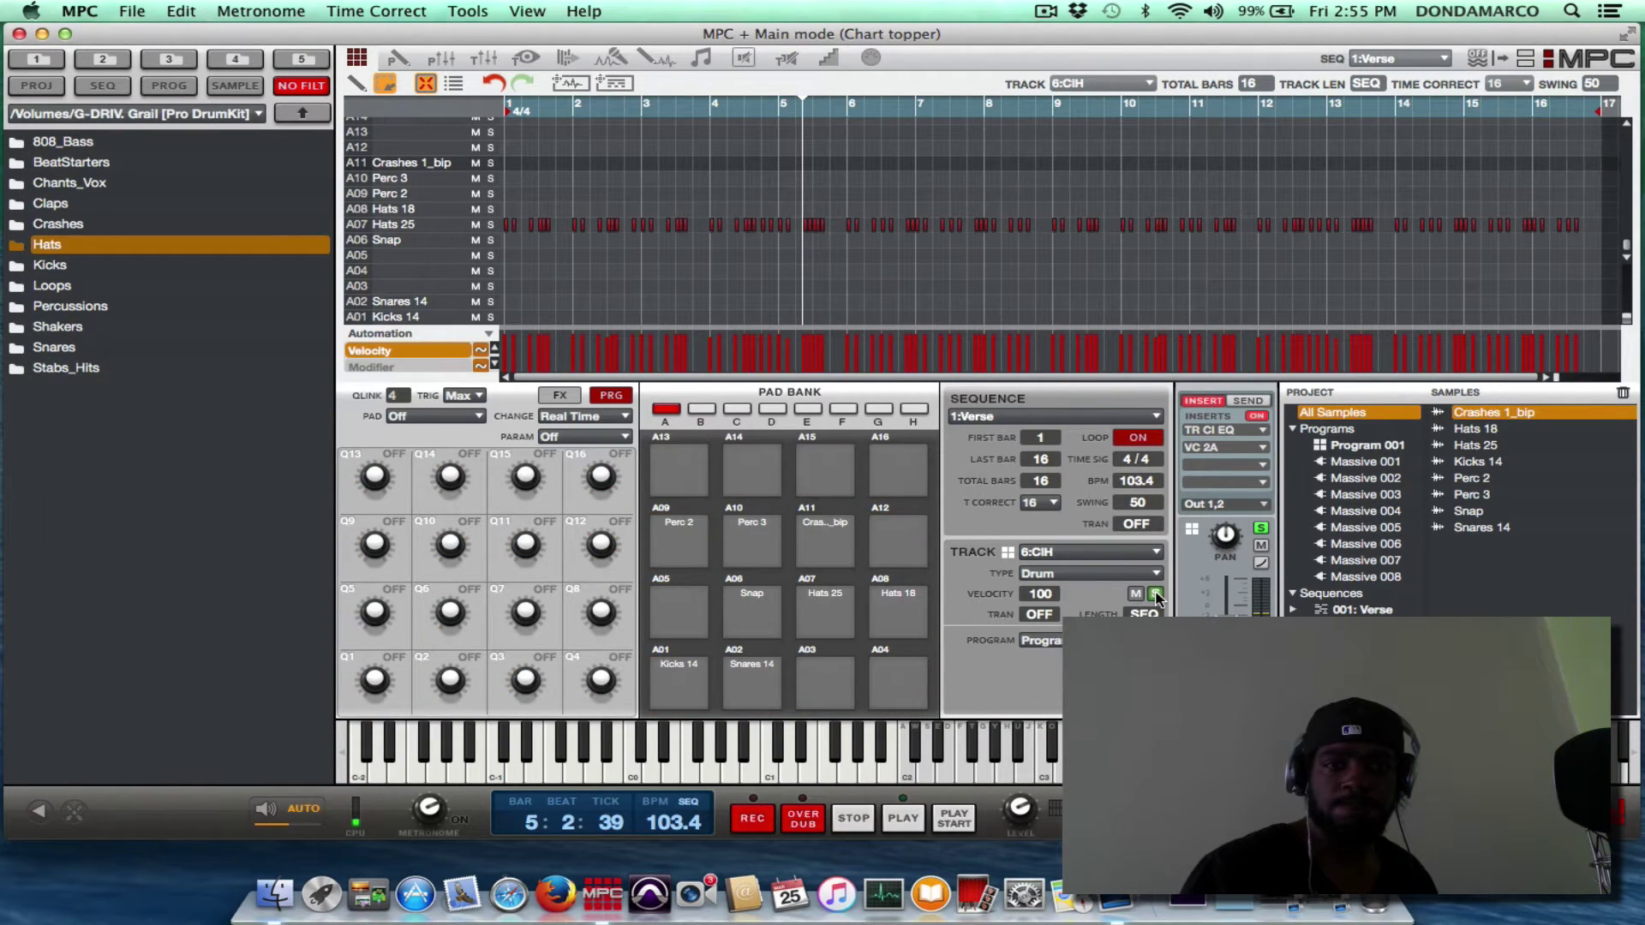
# Step: Select all Hats 25 notes in the CIH track and play the track both soloed and in the full mix
pyautogui.press('super+a')
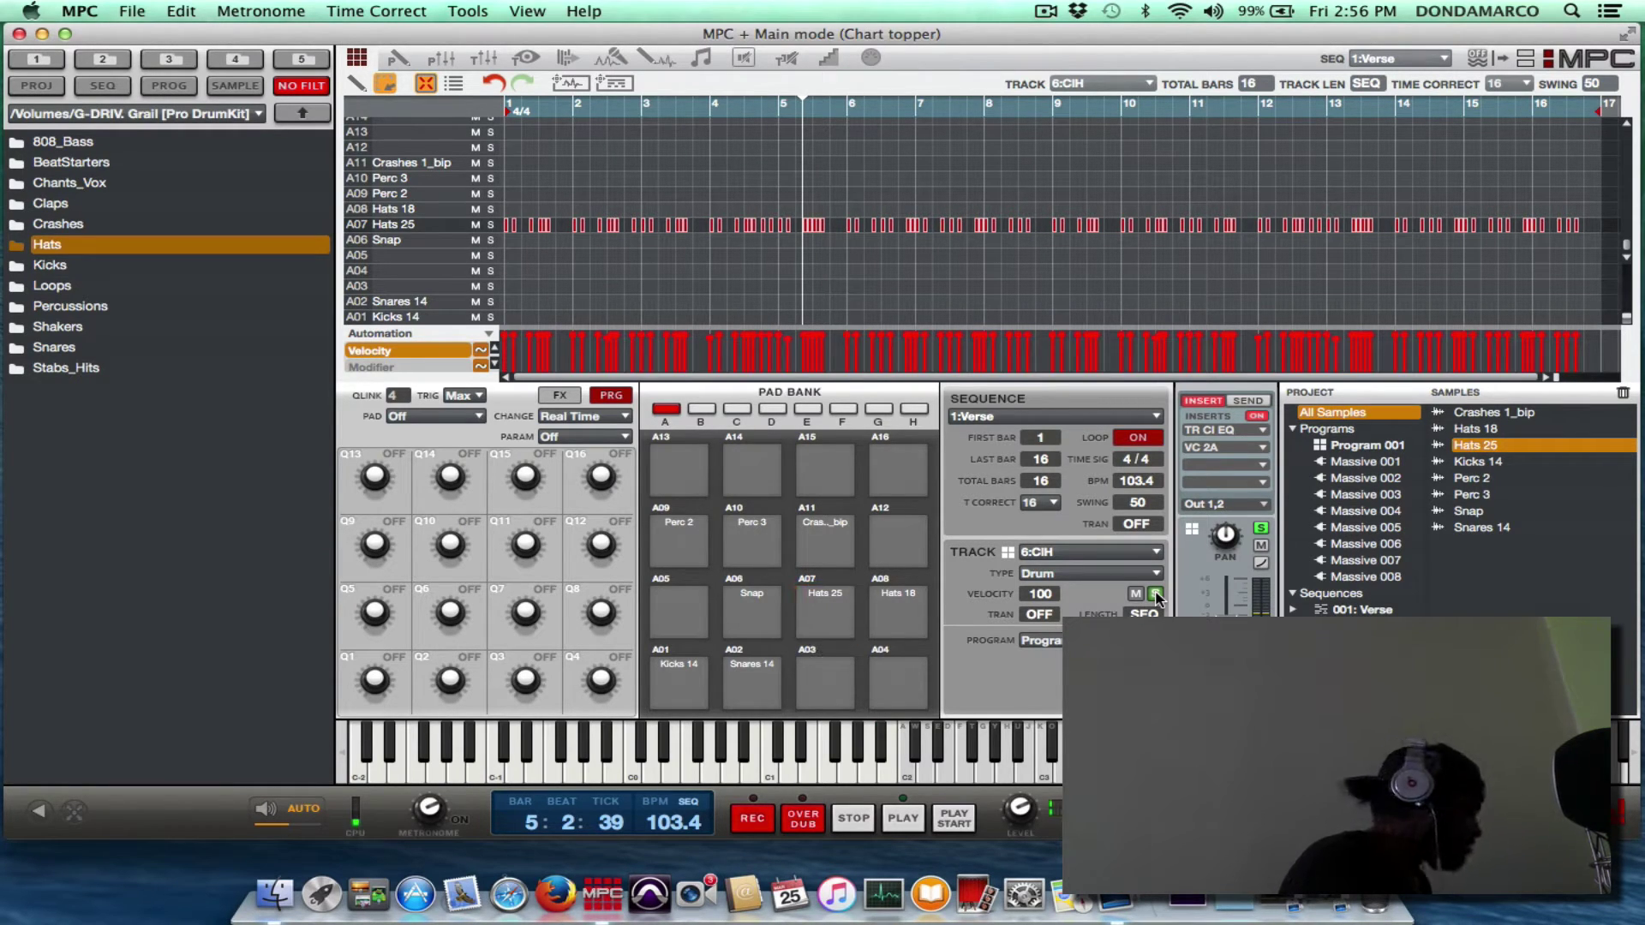
pyautogui.press('space')
pyautogui.press('space')
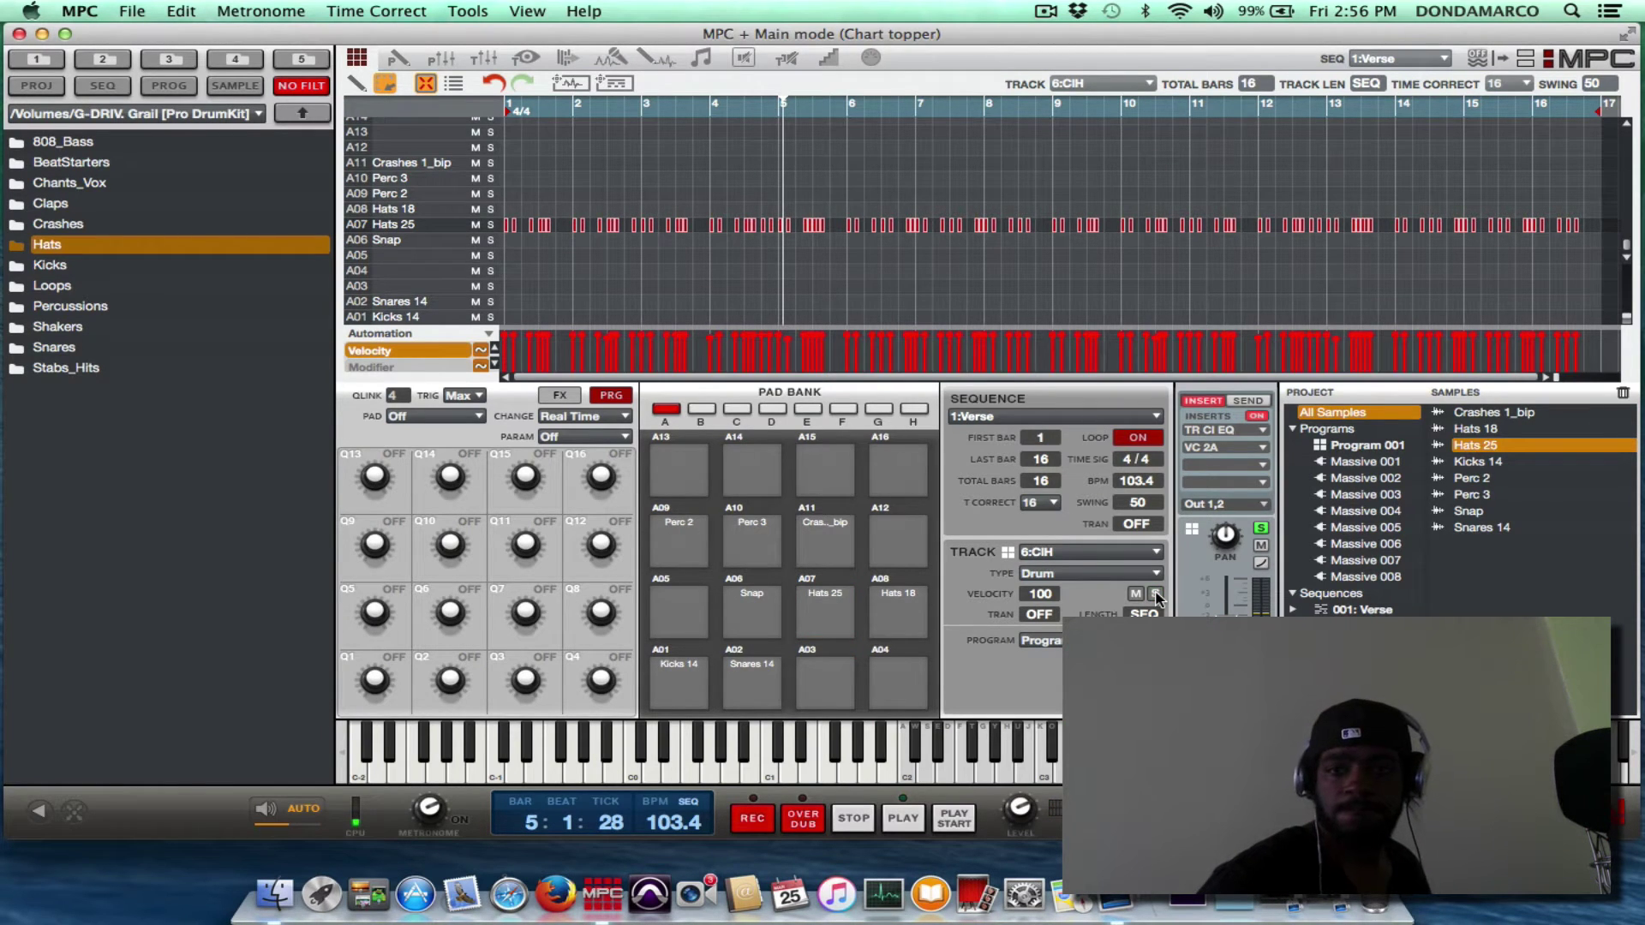
pyautogui.press('space')
pyautogui.press('space')
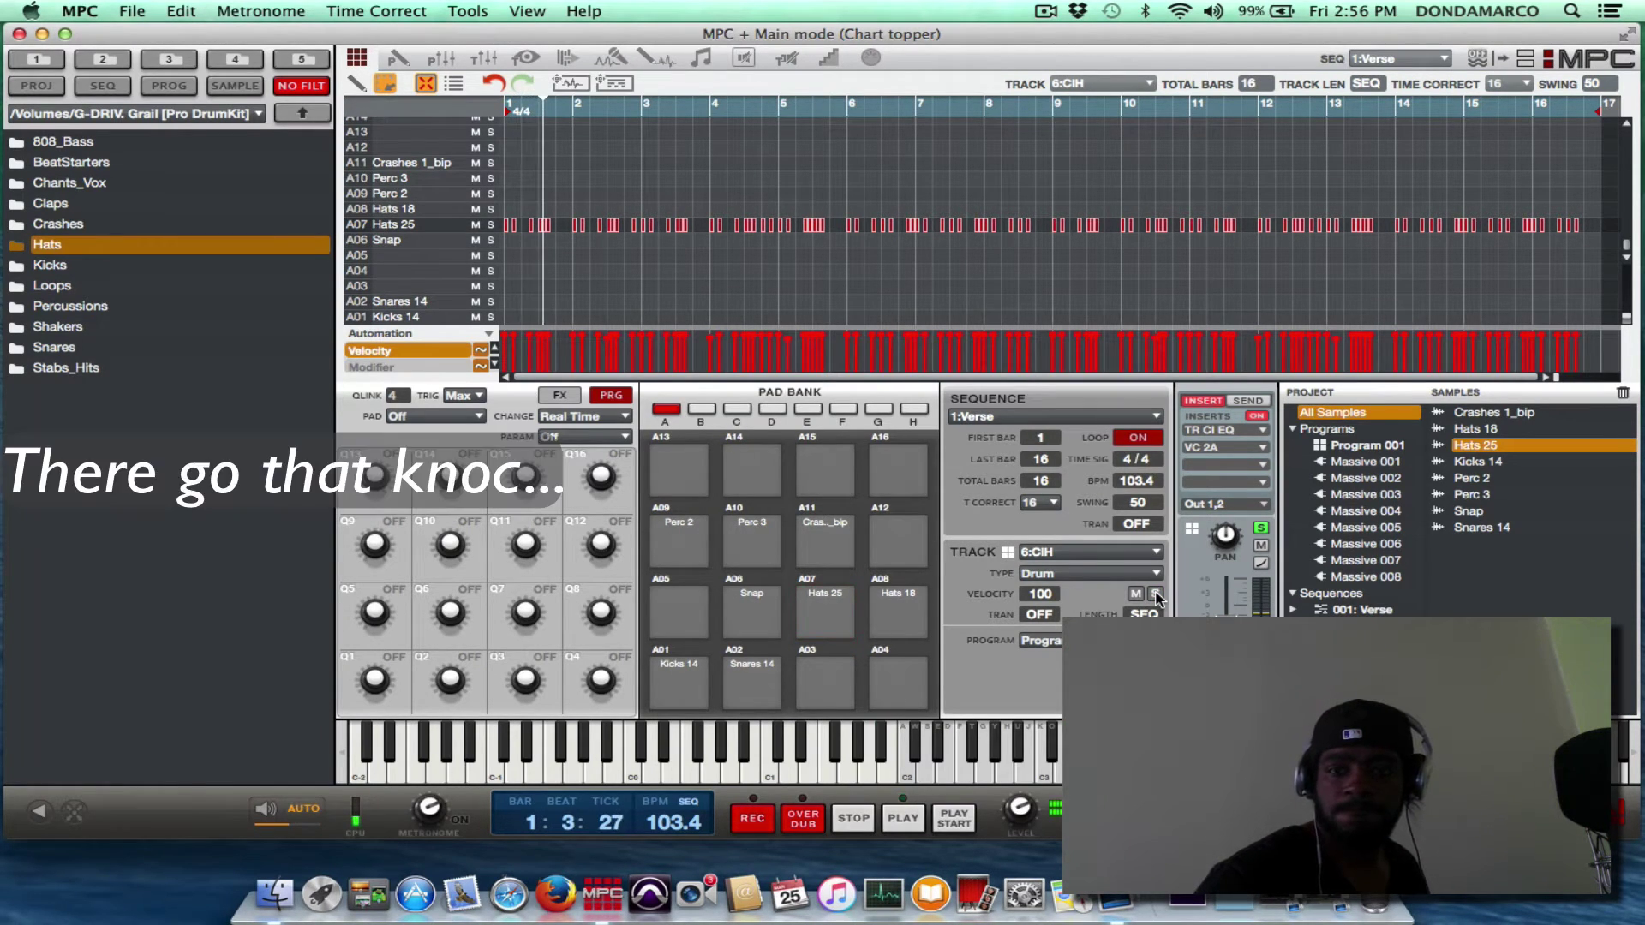
# Step: Solo the Kic N Snare track, audition its drum sounds and play the track back
pyautogui.click(1155, 594)
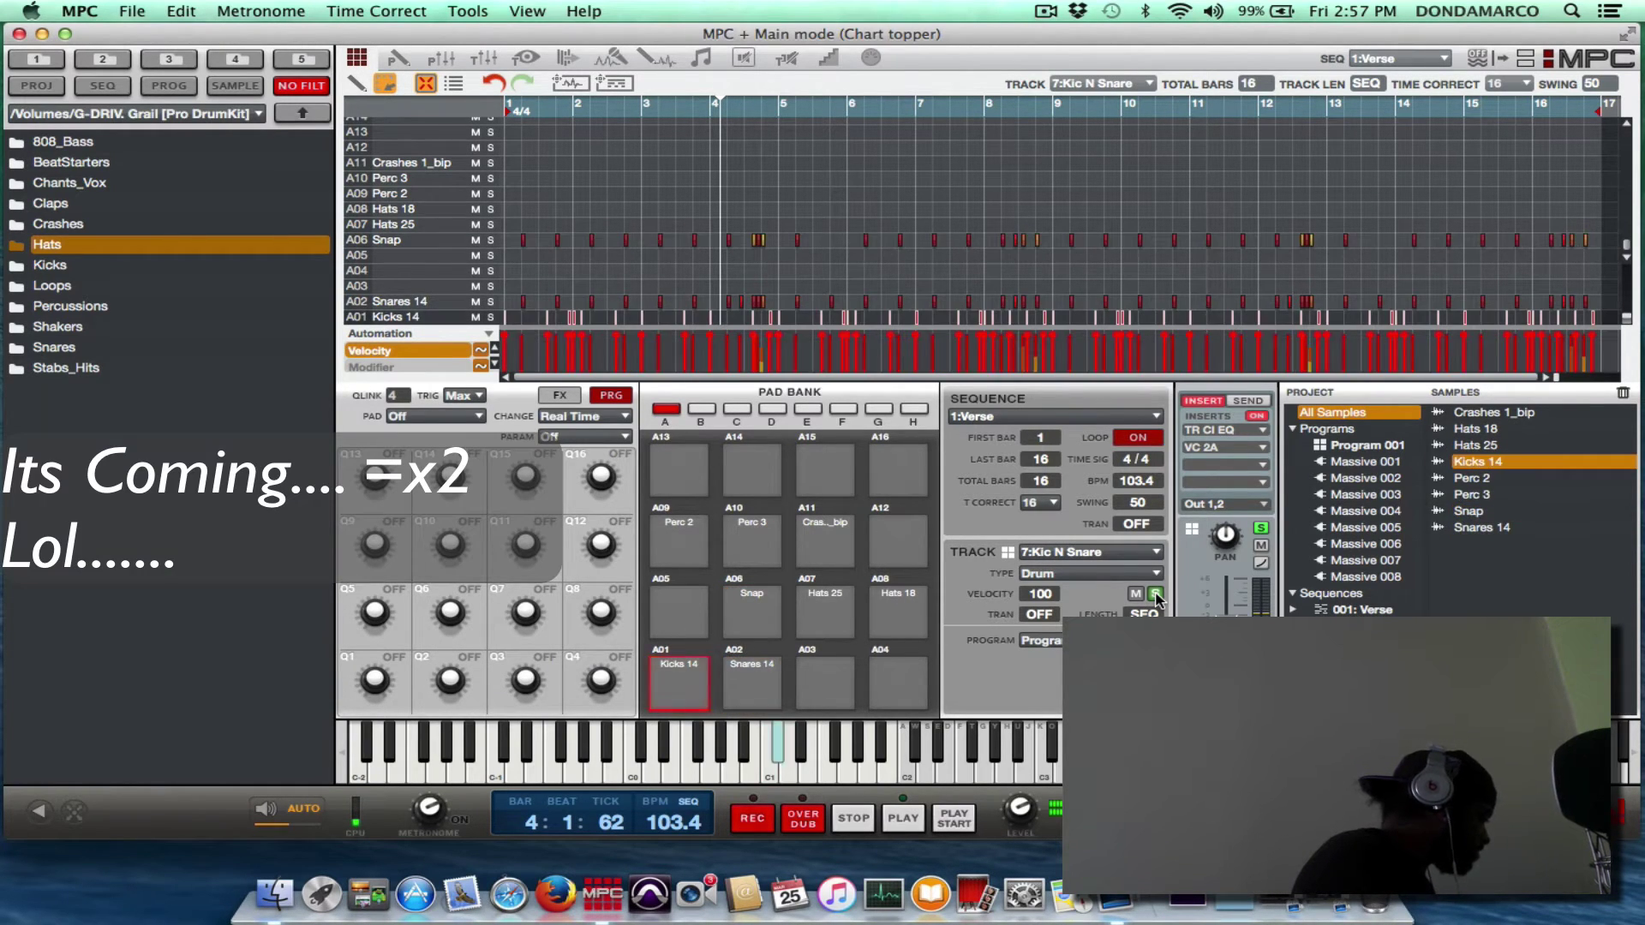
pyautogui.press('Down')
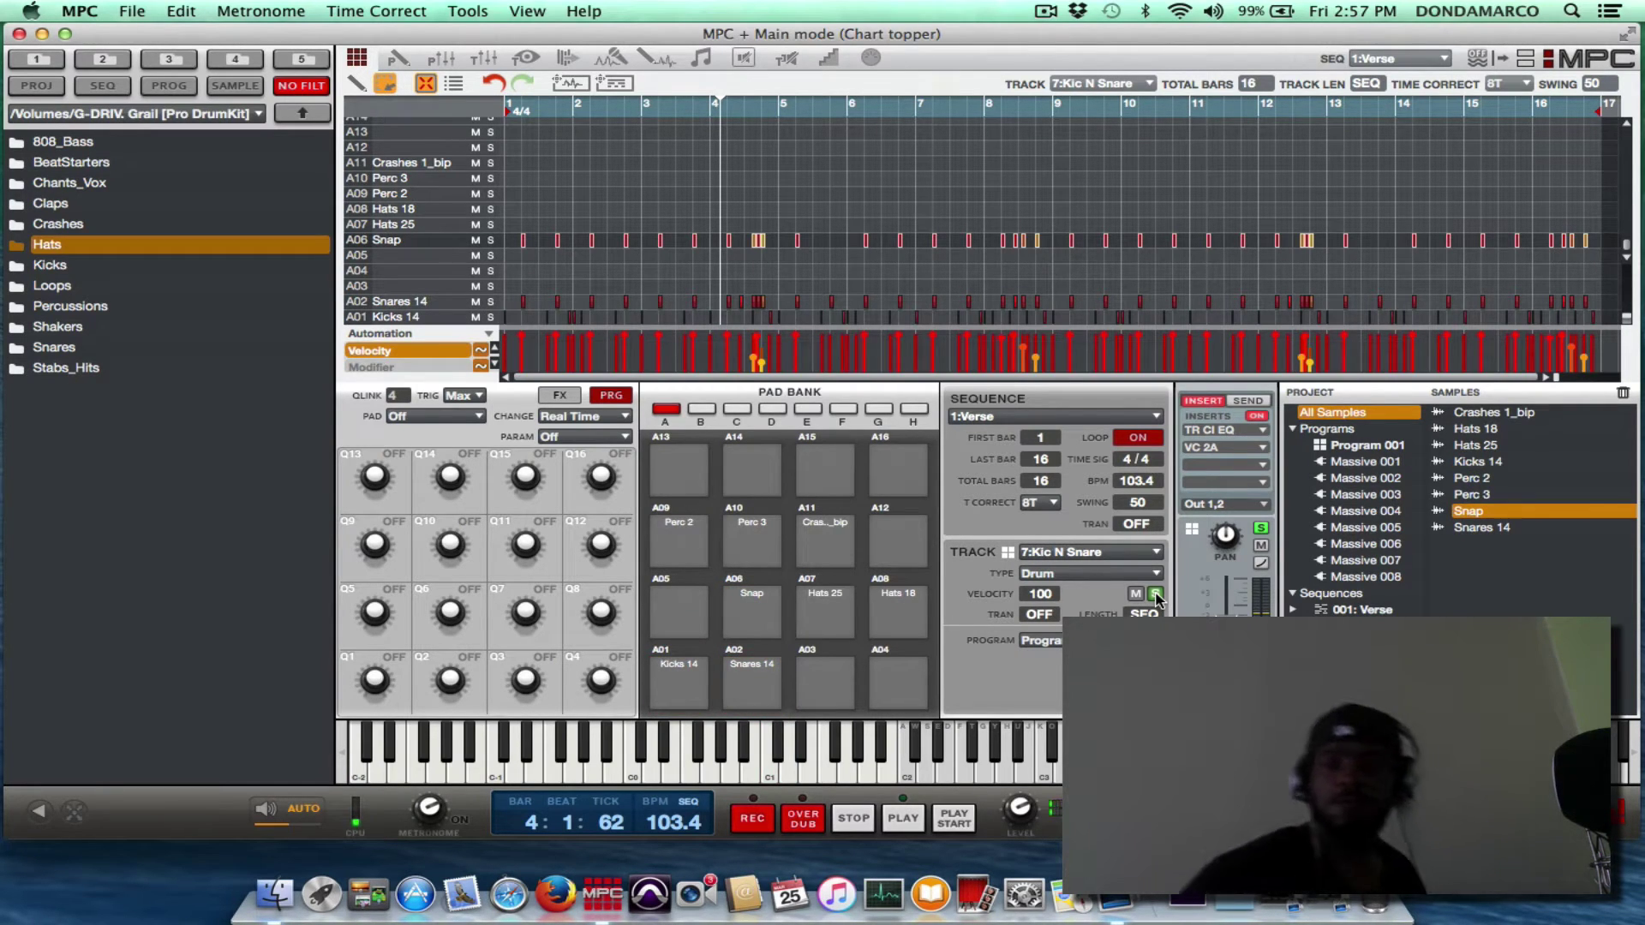
pyautogui.press('space')
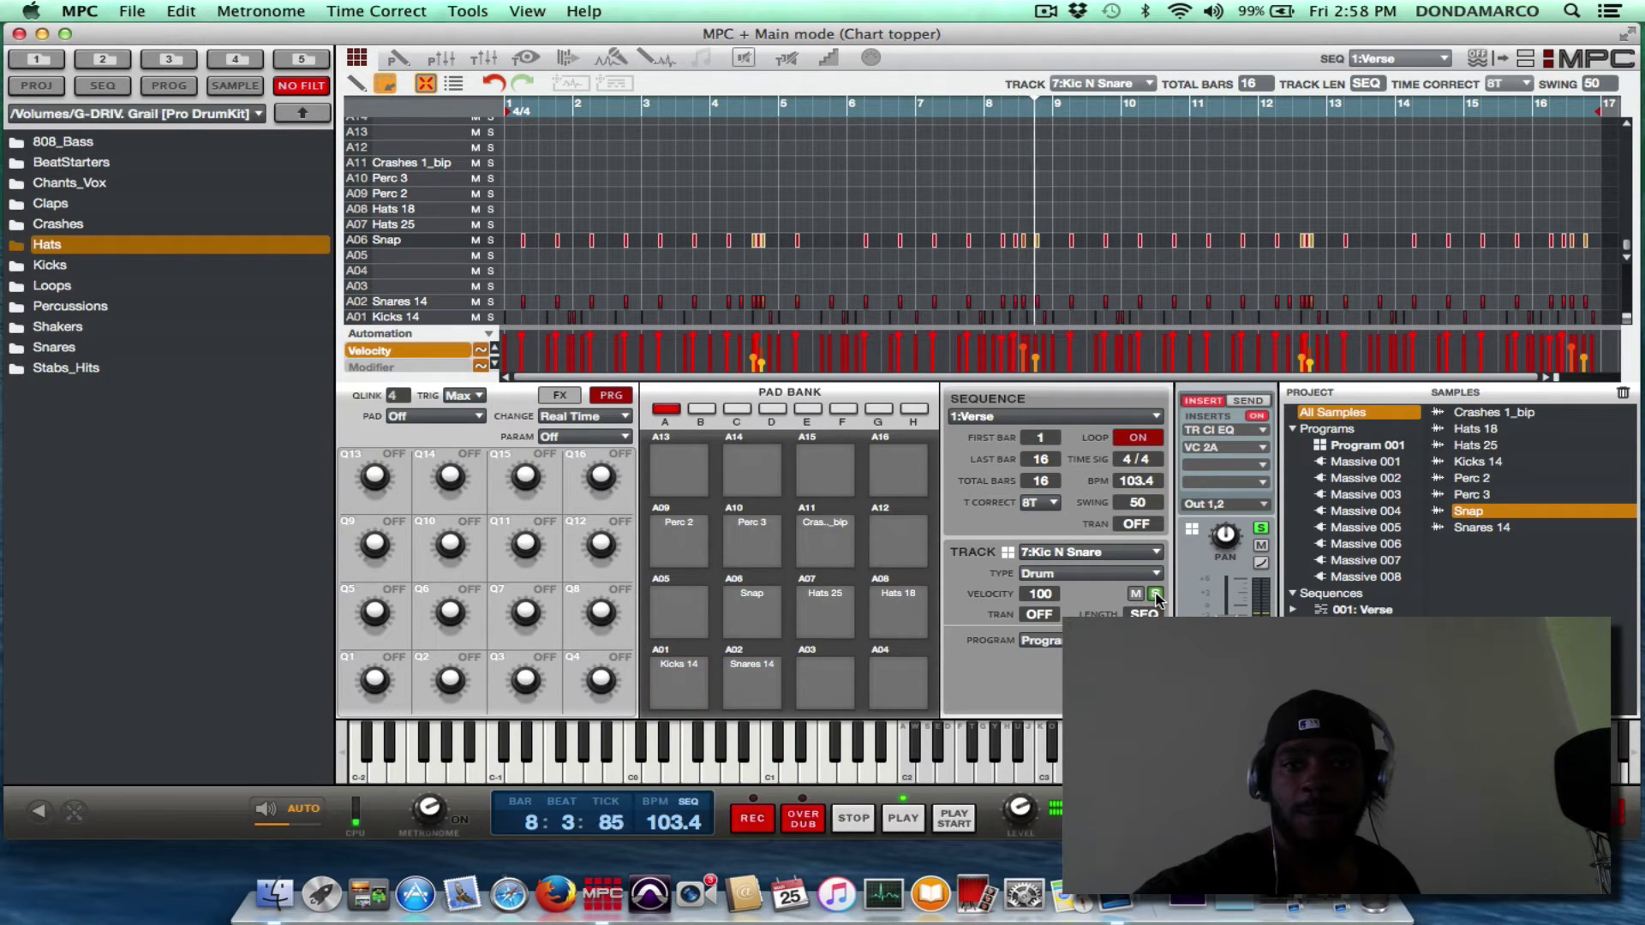
# Step: Solo the Perc track, audition its Perc 2 and Perc 3 sounds alternately, and play the sequence with the solo off
pyautogui.press('Down')
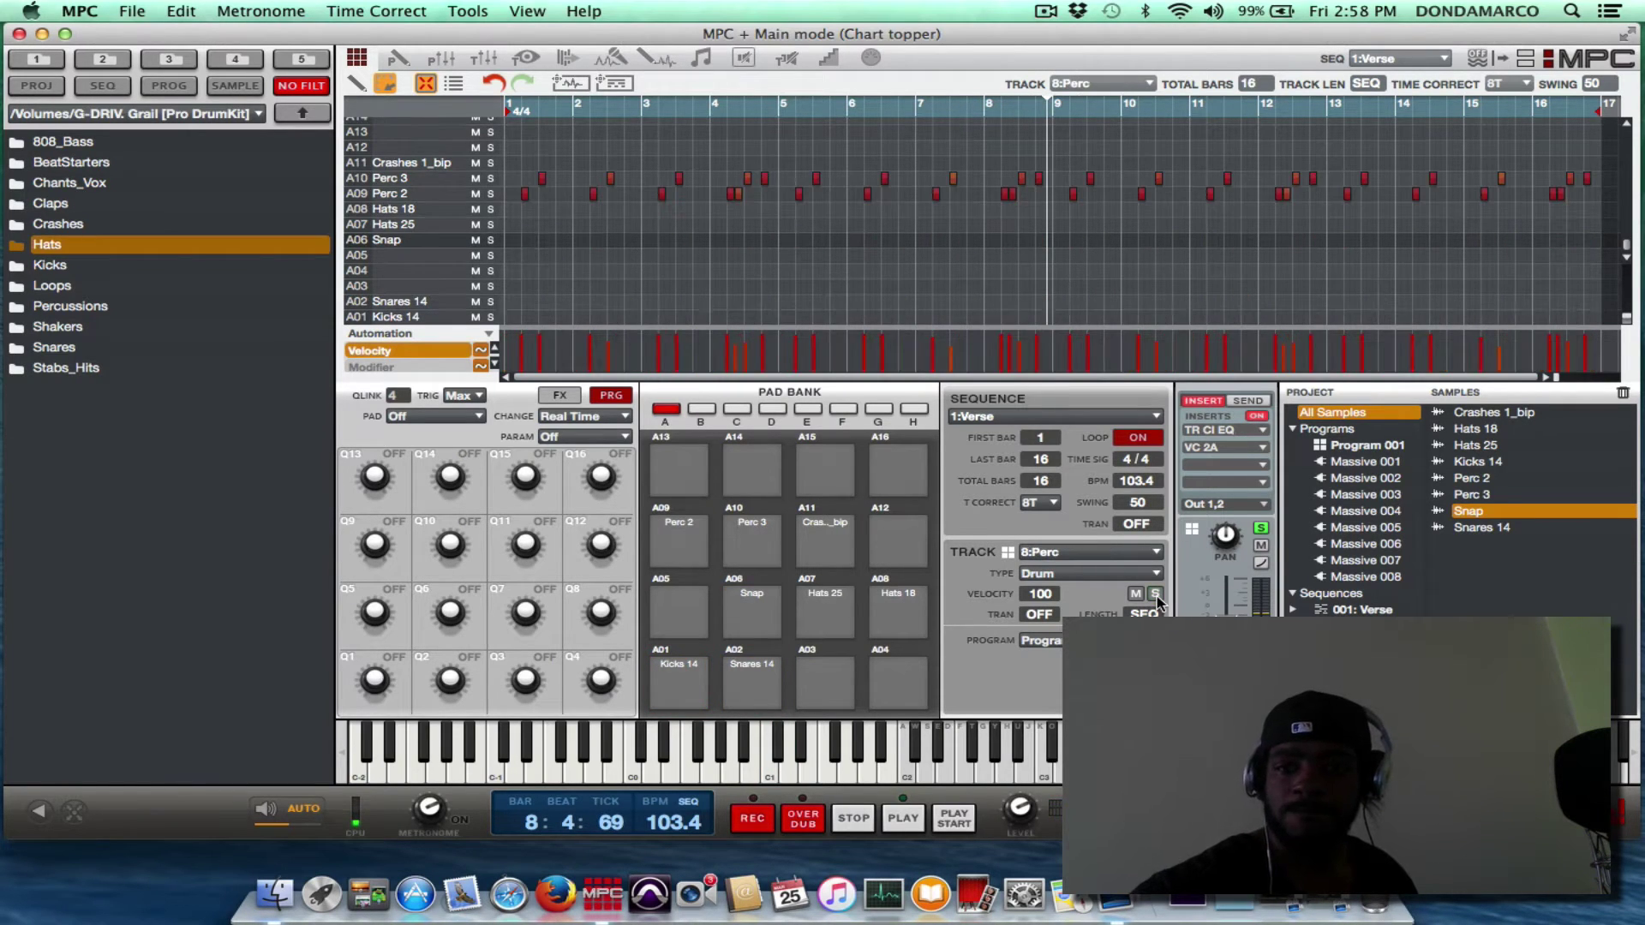
pyautogui.click(1155, 595)
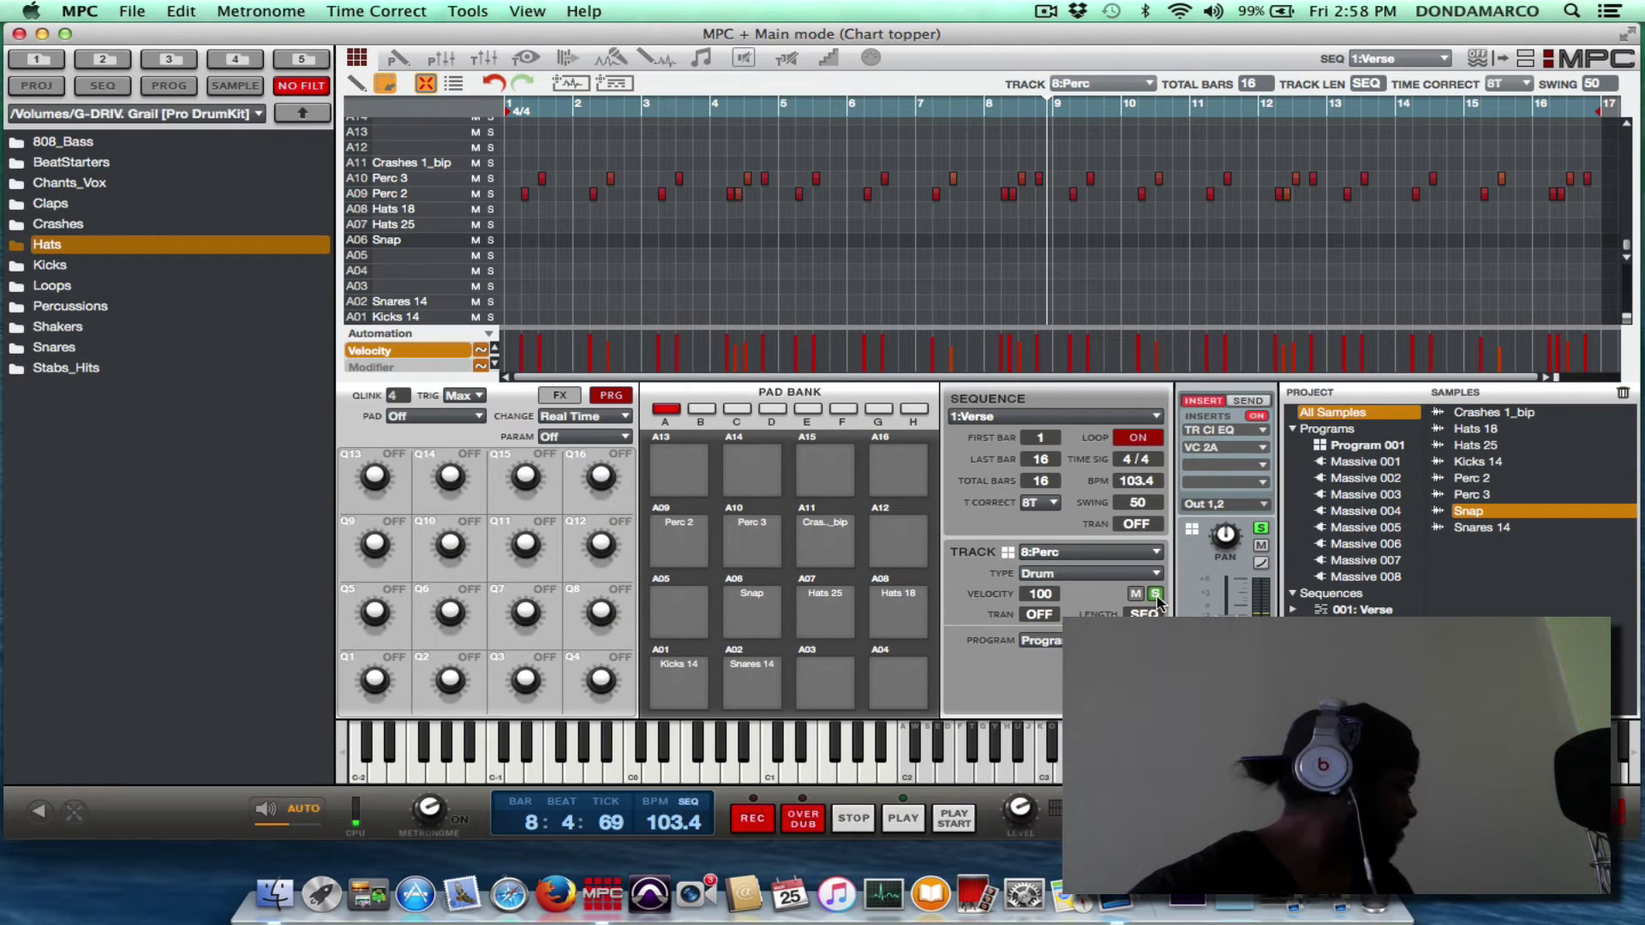
pyautogui.press('a')
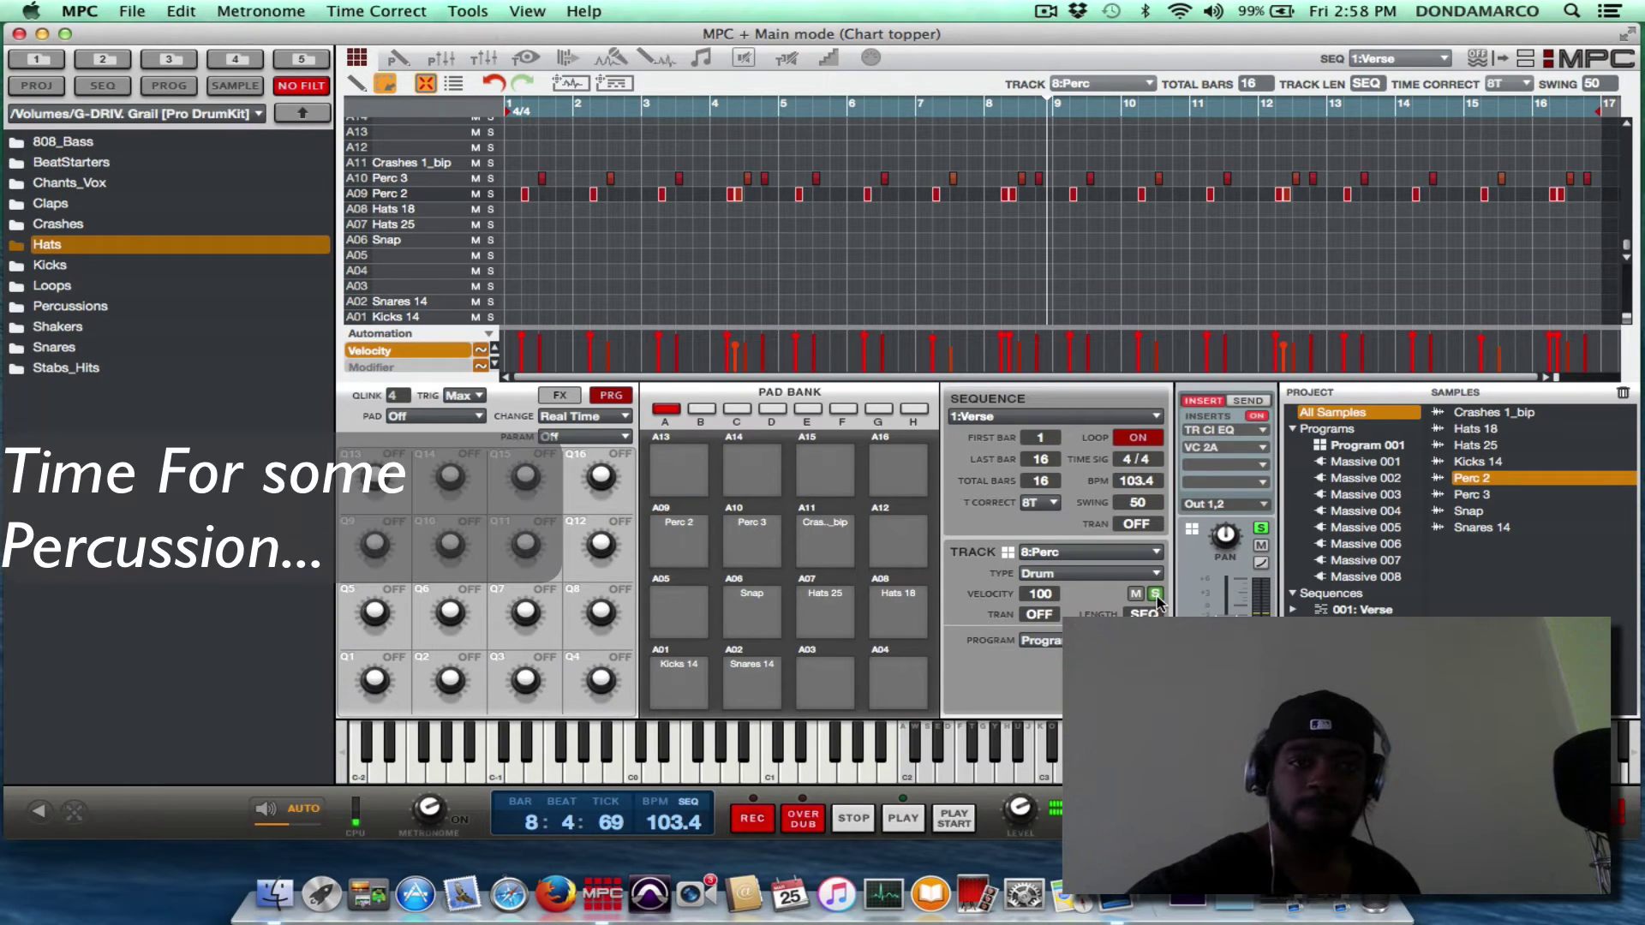
pyautogui.press('w')
pyautogui.press('a')
pyautogui.press('w')
pyautogui.press('a')
pyautogui.press('Up')
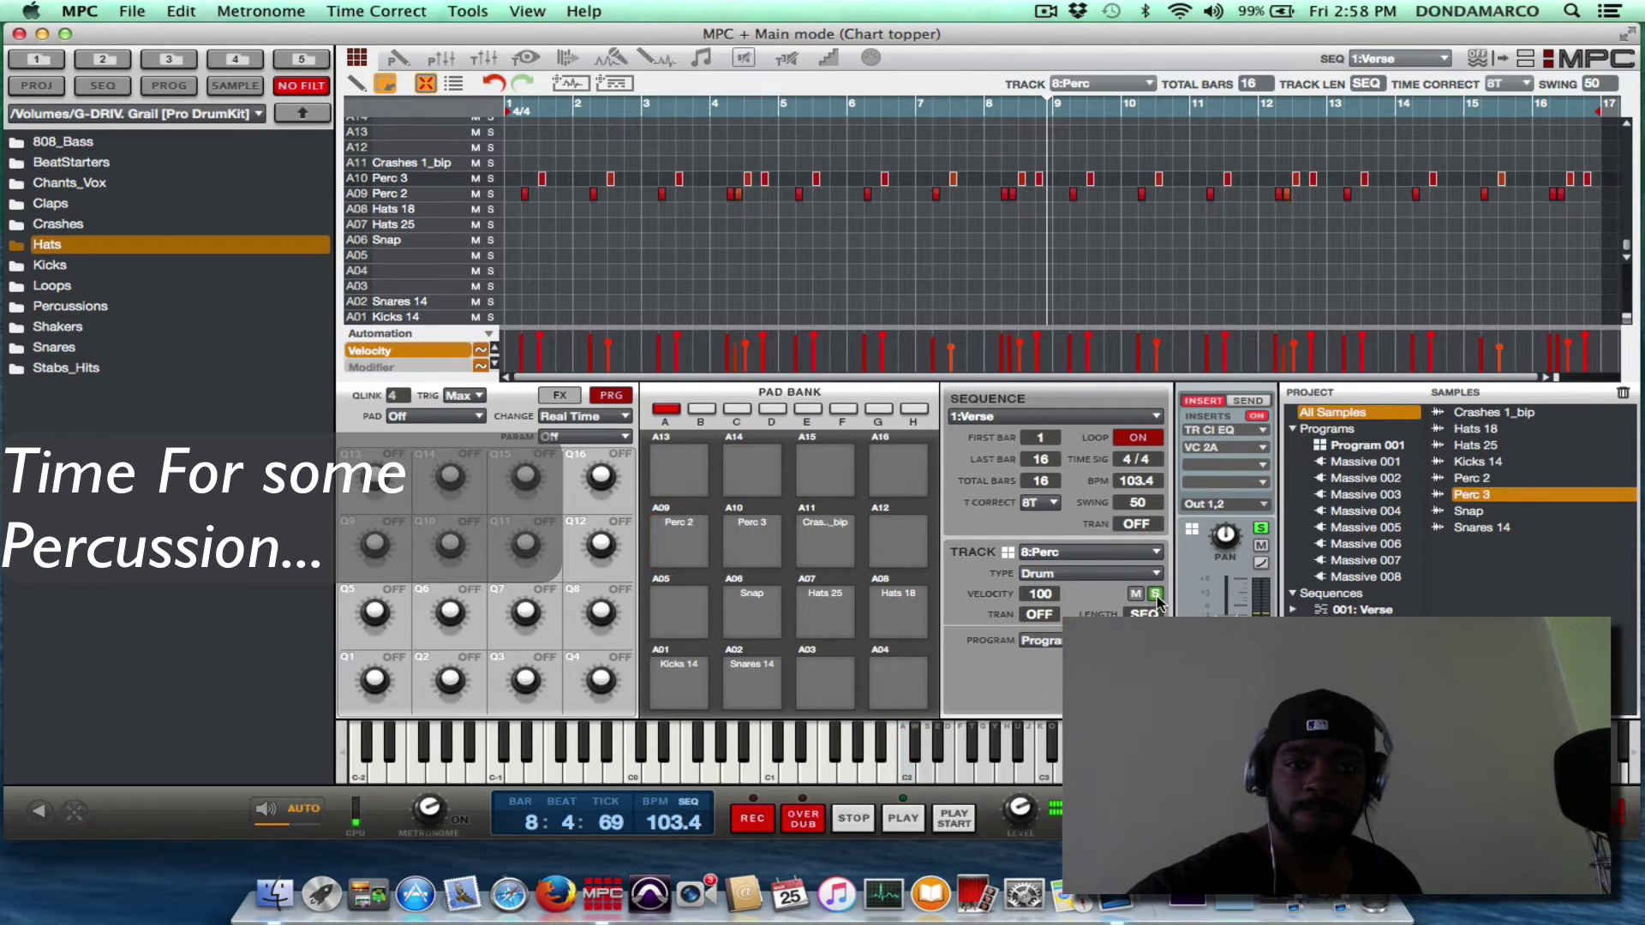
pyautogui.press('Down')
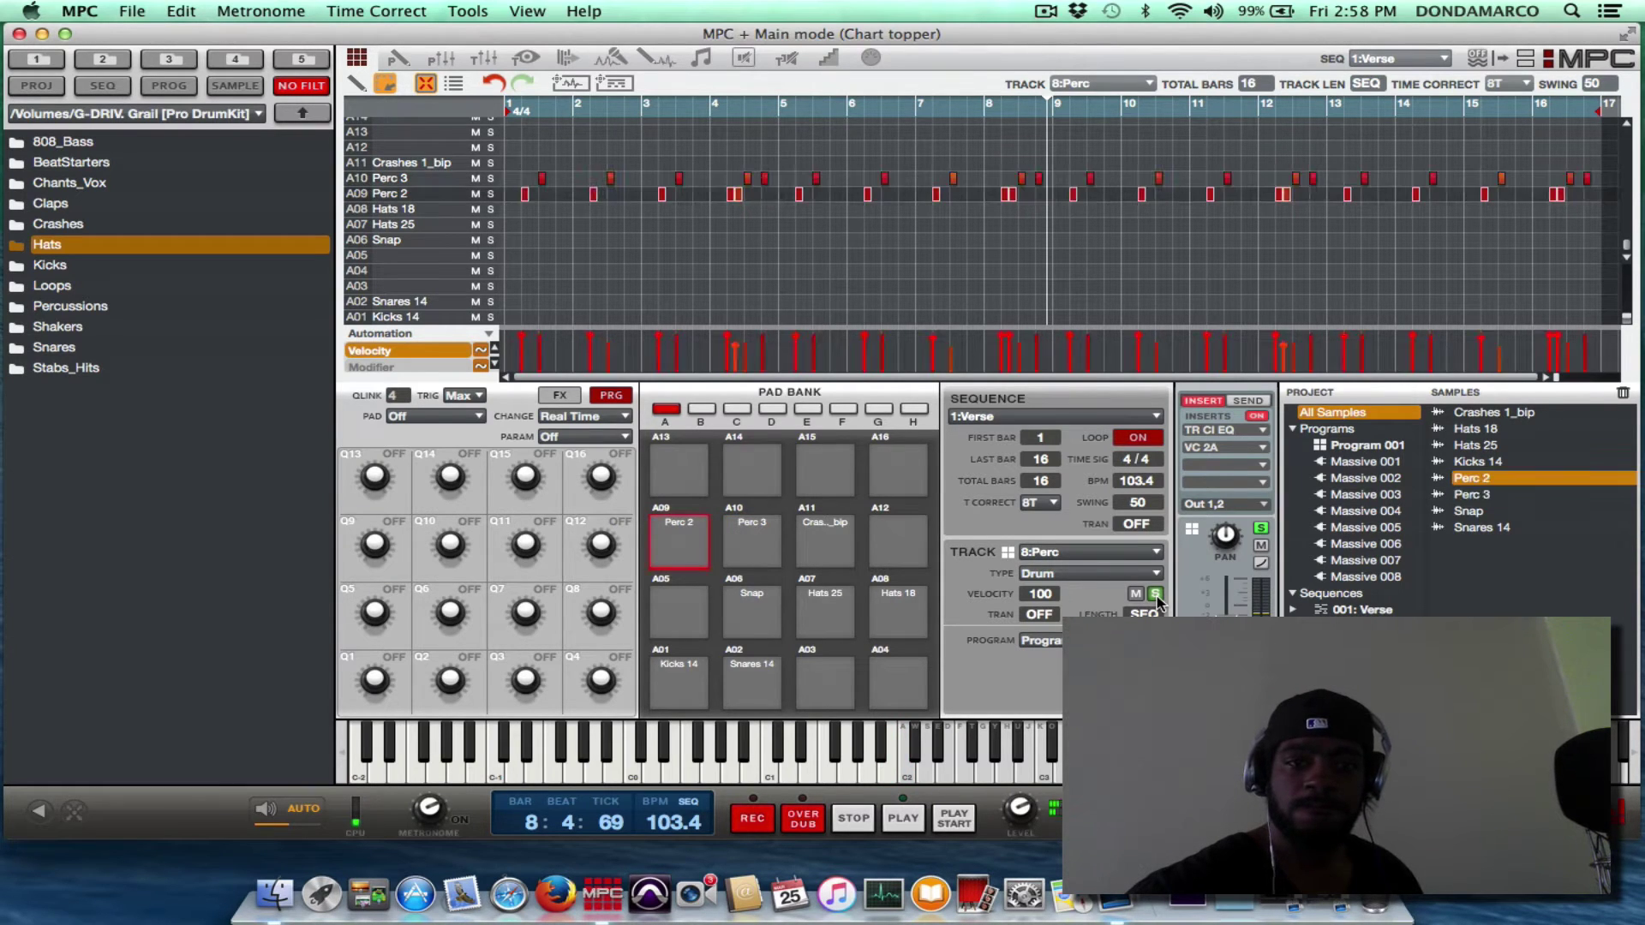
pyautogui.press('Up')
pyautogui.press('Down')
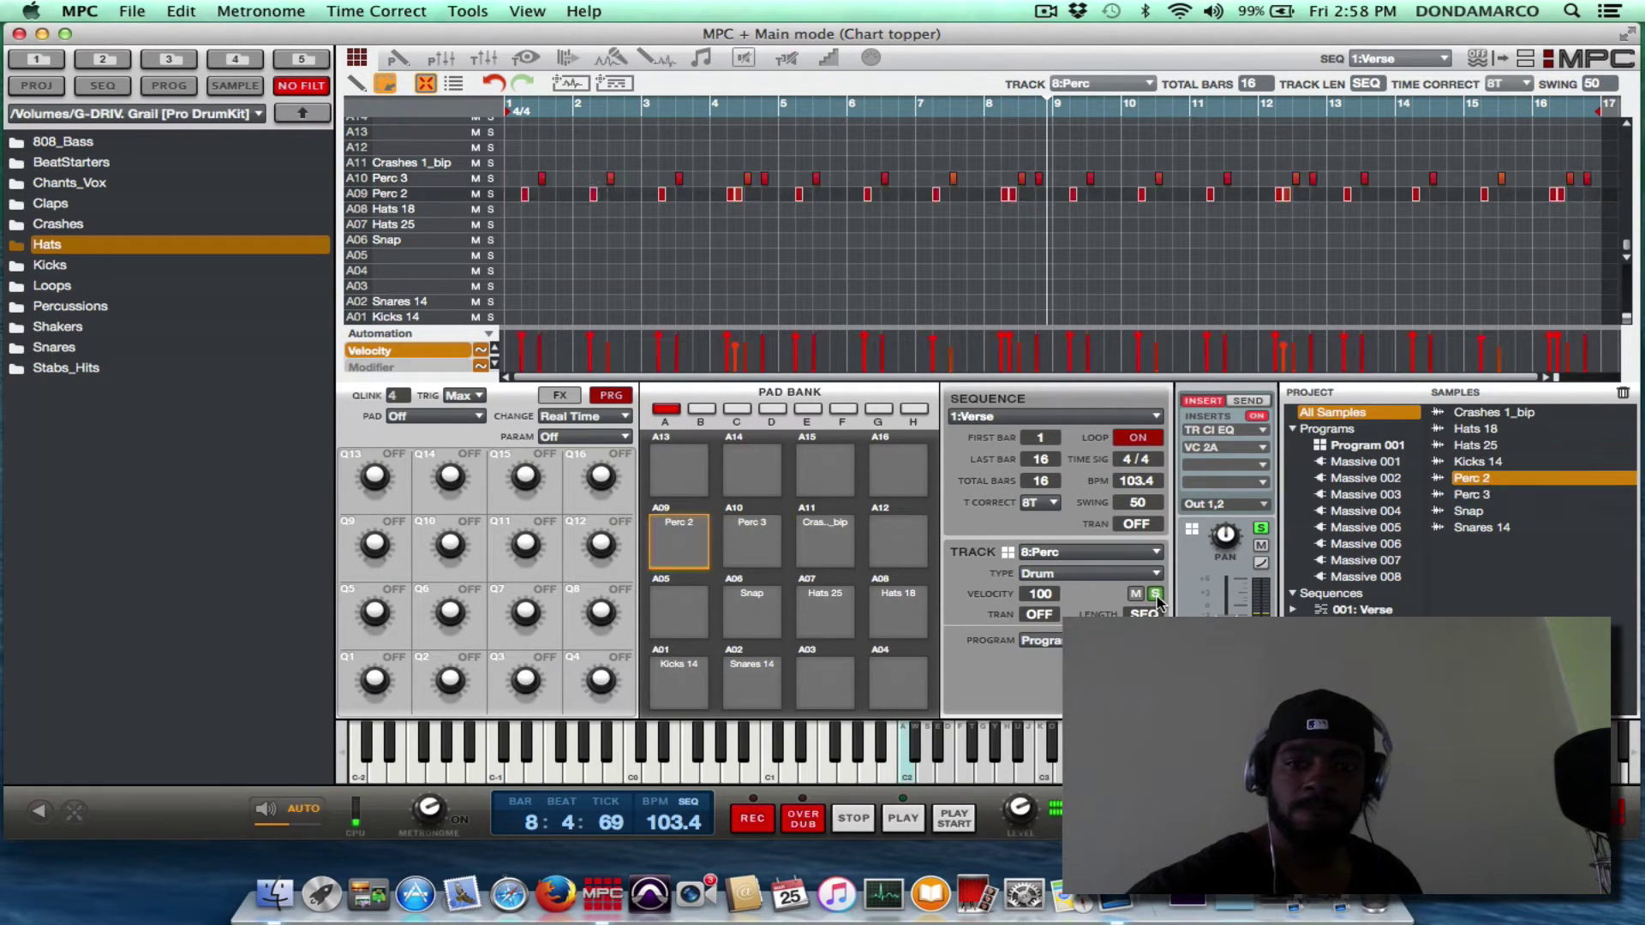
pyautogui.press('Up')
pyautogui.press('Down')
pyautogui.press('Up')
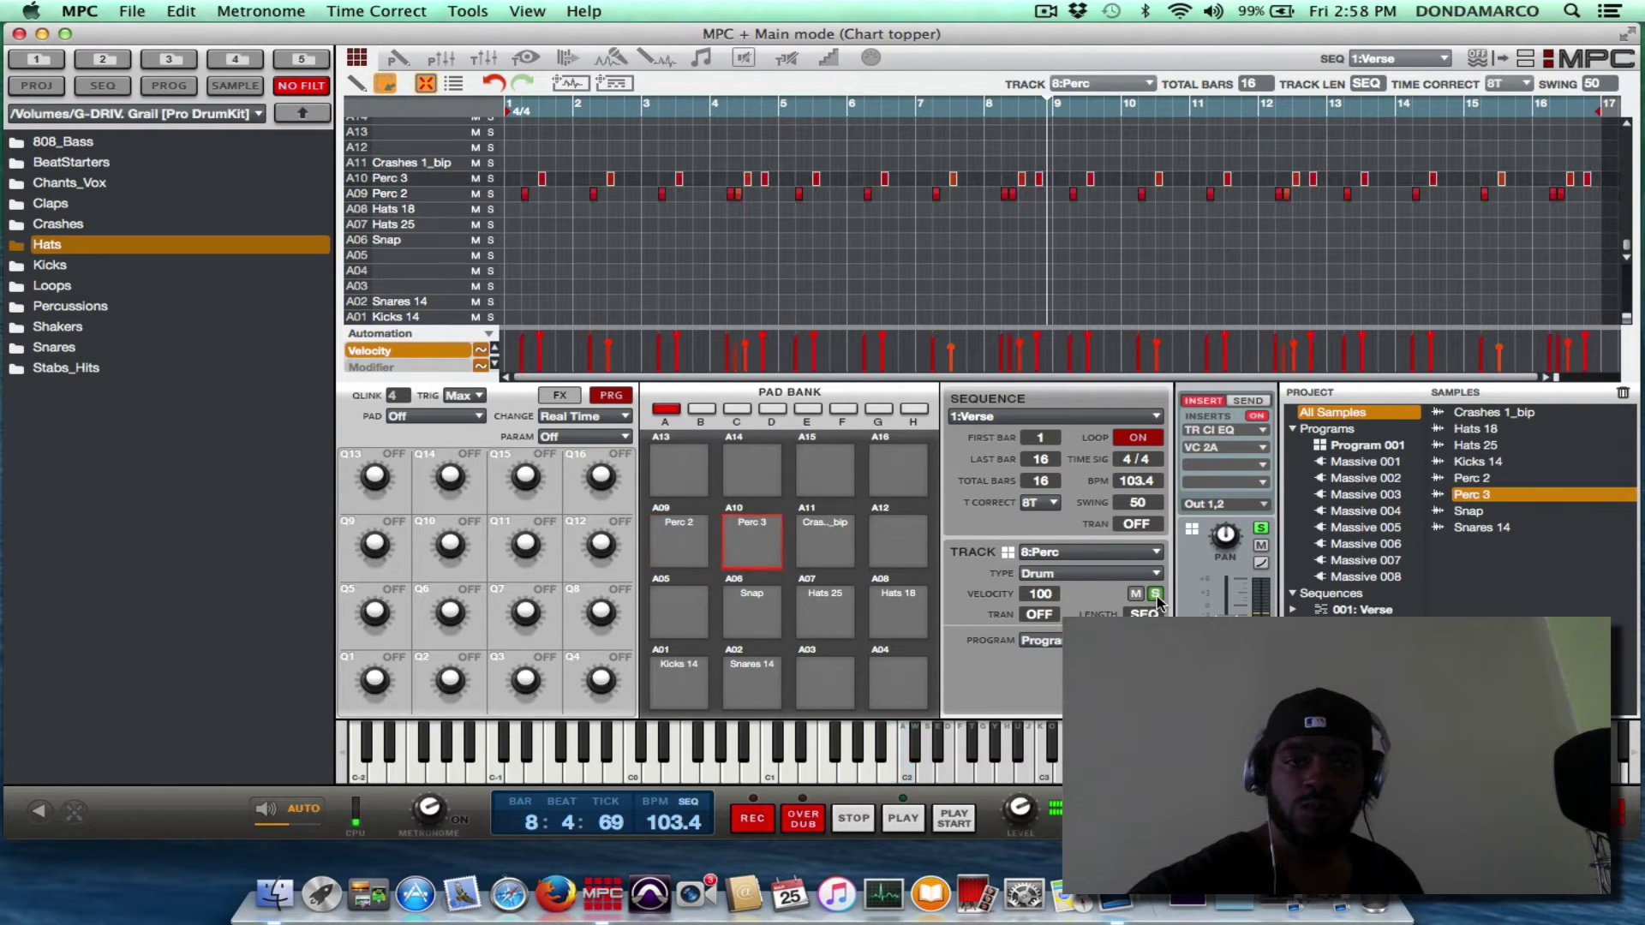
pyautogui.press('Down')
pyautogui.press('Up')
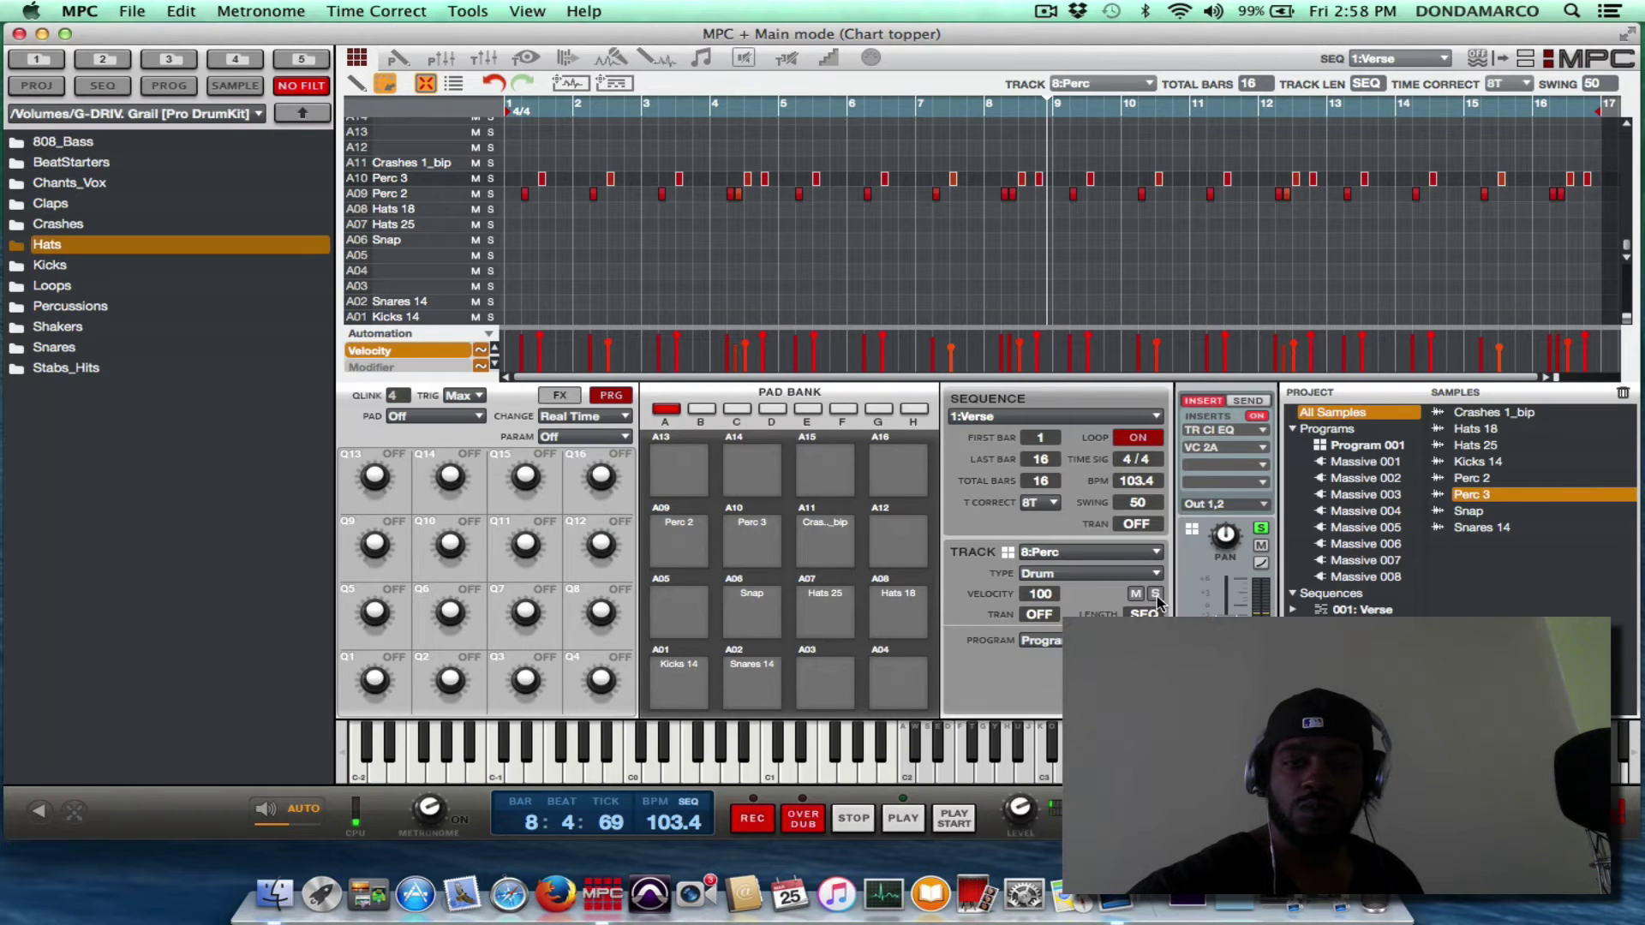
pyautogui.press('space')
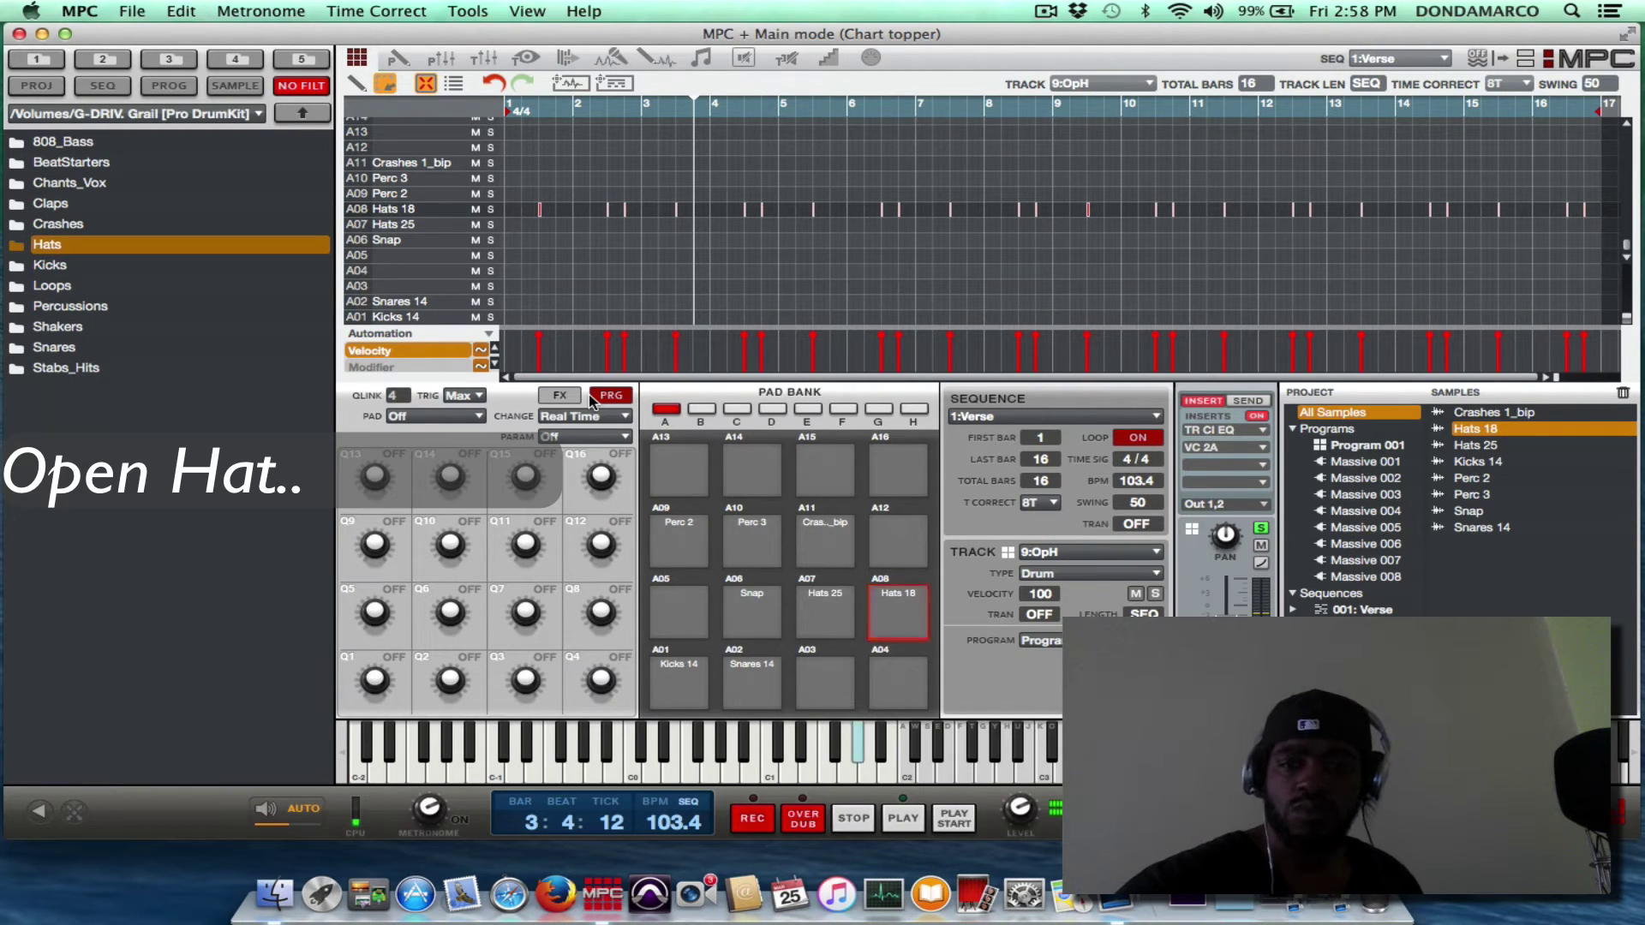
# Step: Play the OpH track soloed, and play it again unsoloed in the full mix while returning to the Perc track
pyautogui.click(1156, 594)
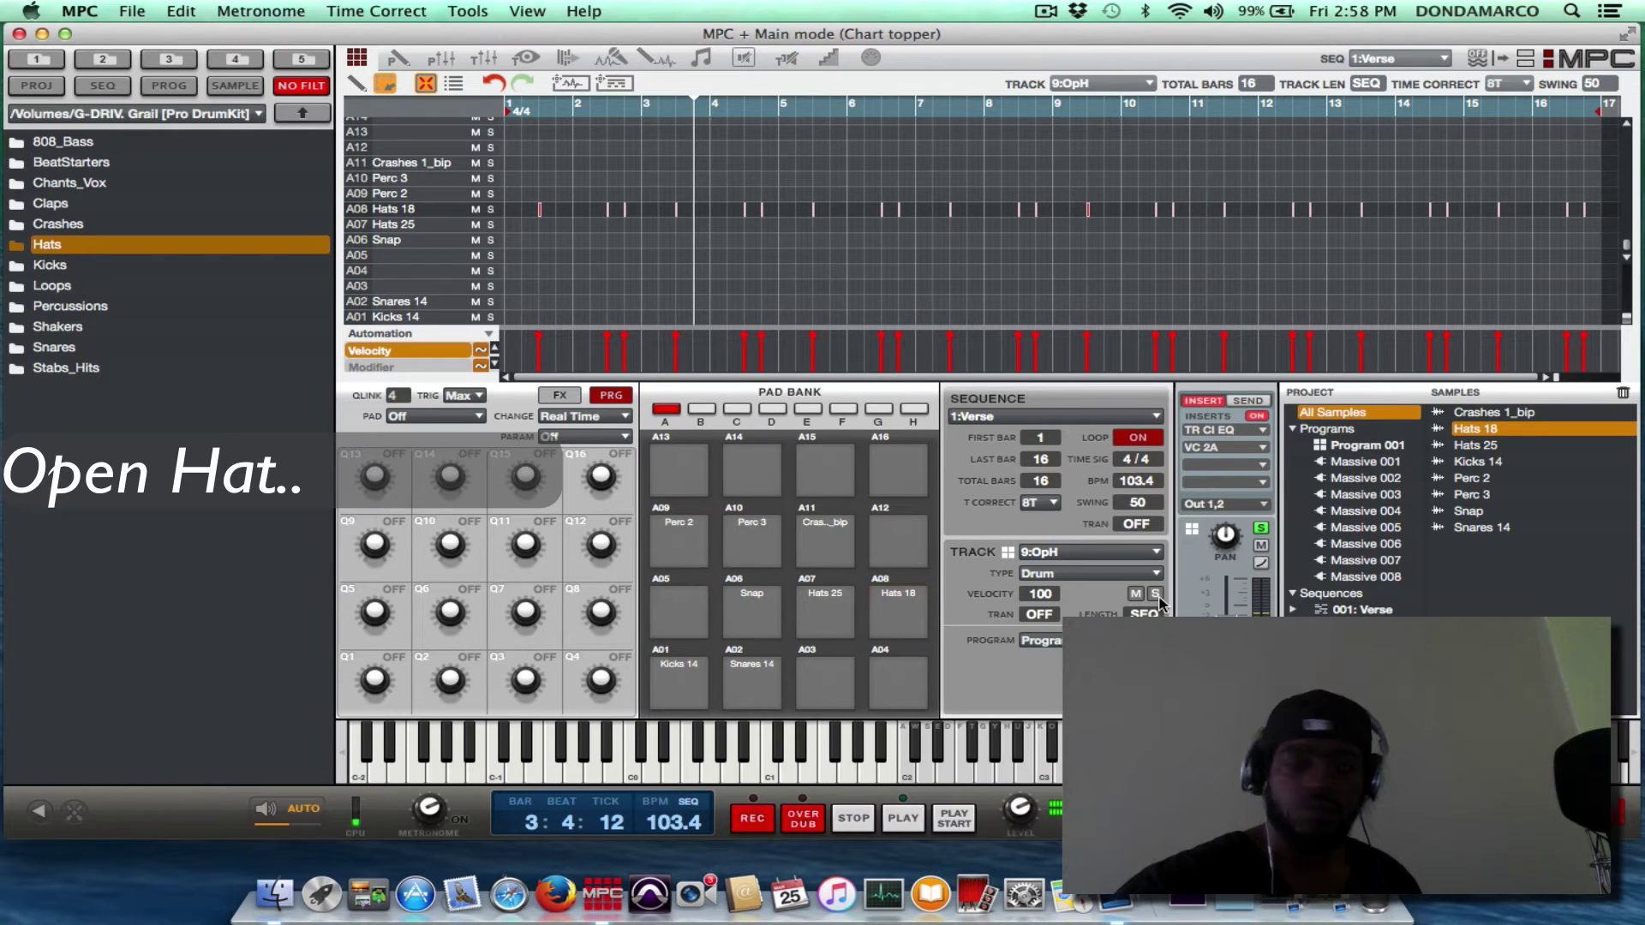
pyautogui.press('space')
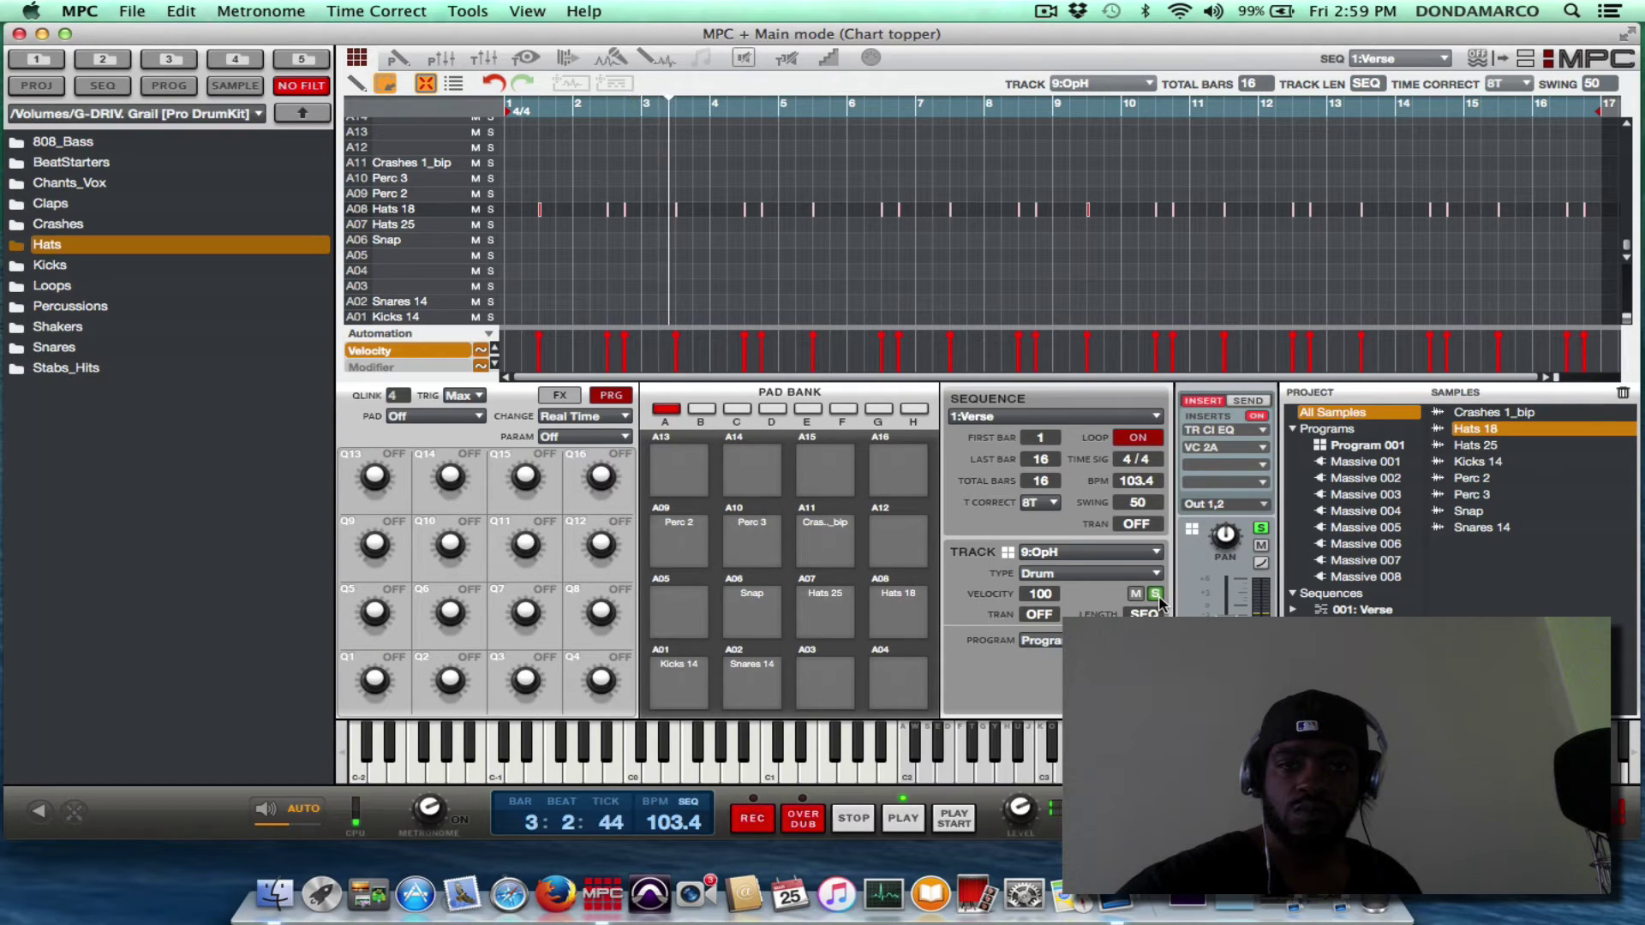
pyautogui.press('space')
pyautogui.click(1155, 594)
pyautogui.press('space')
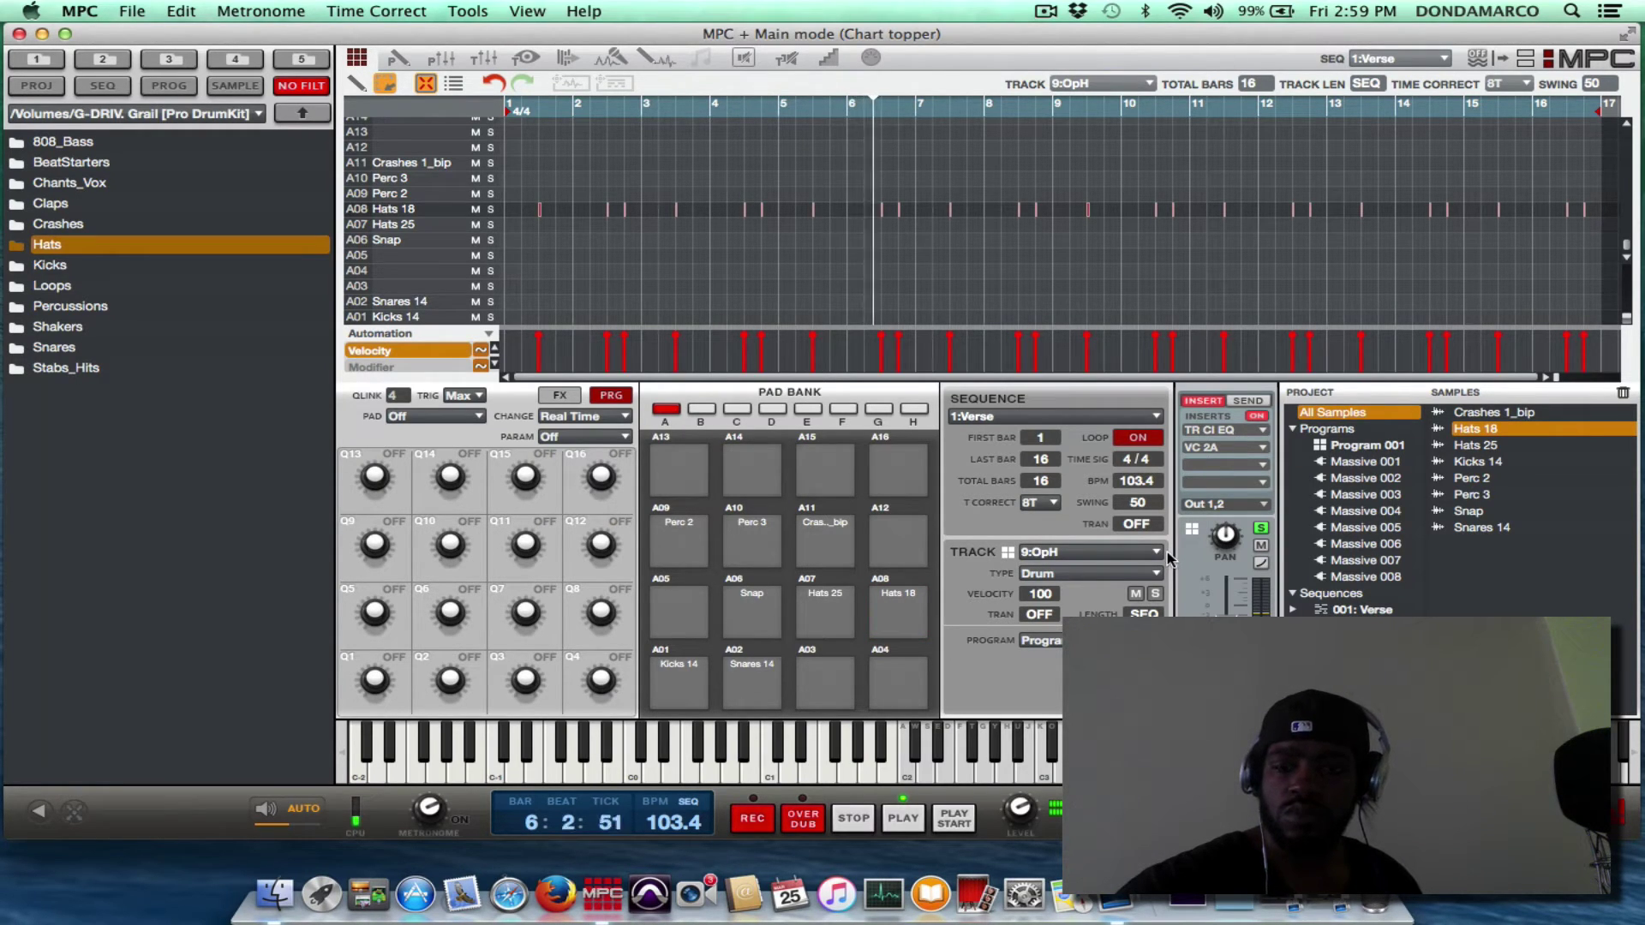
pyautogui.press('Up')
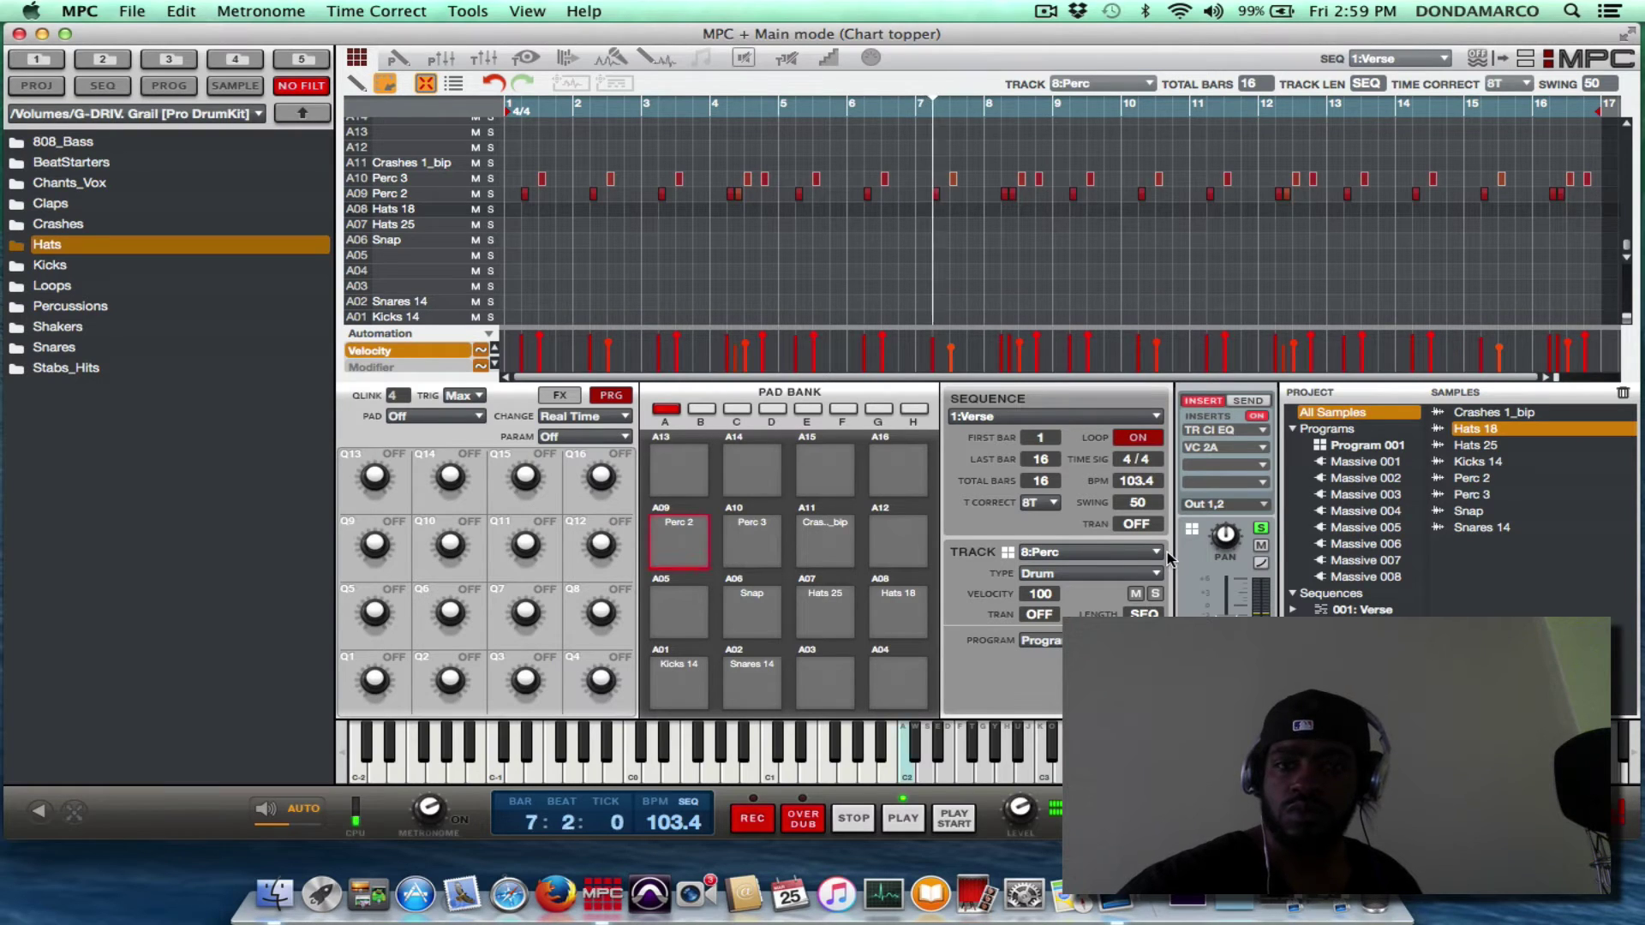
# Step: Go back through the tracks to Bell and solo its Massive 005 program to add it to the playing mix
pyautogui.scroll(1, 1168, 558)
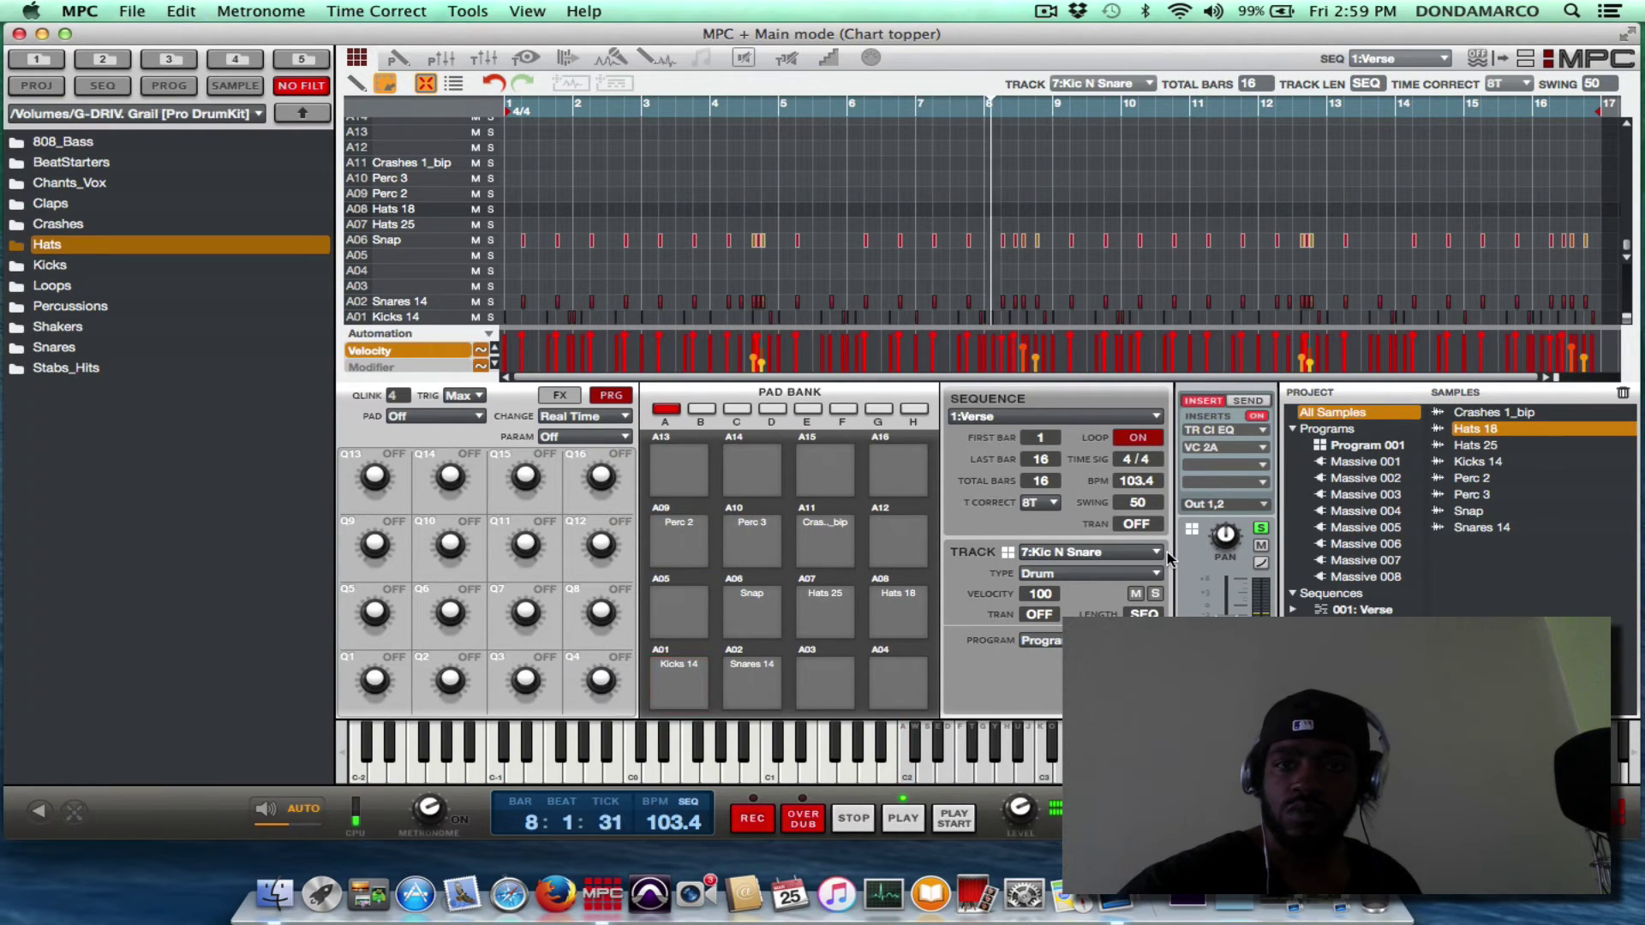
pyautogui.scroll(1, 1167, 558)
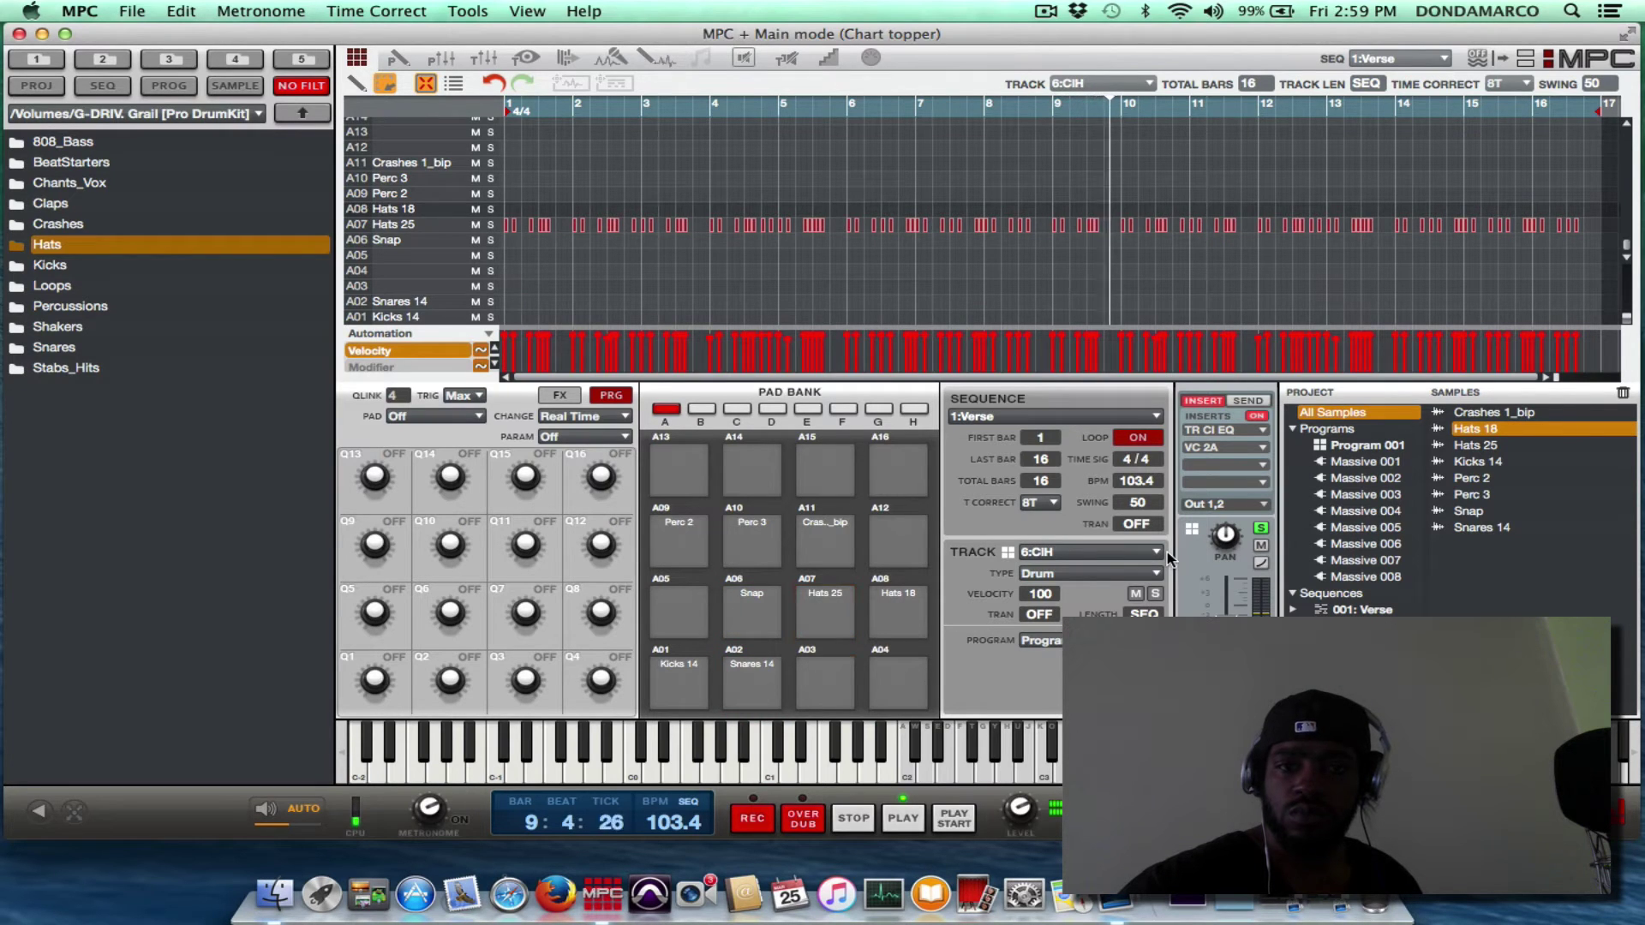
pyautogui.scroll(1, 1167, 558)
pyautogui.scroll(-1, 1167, 558)
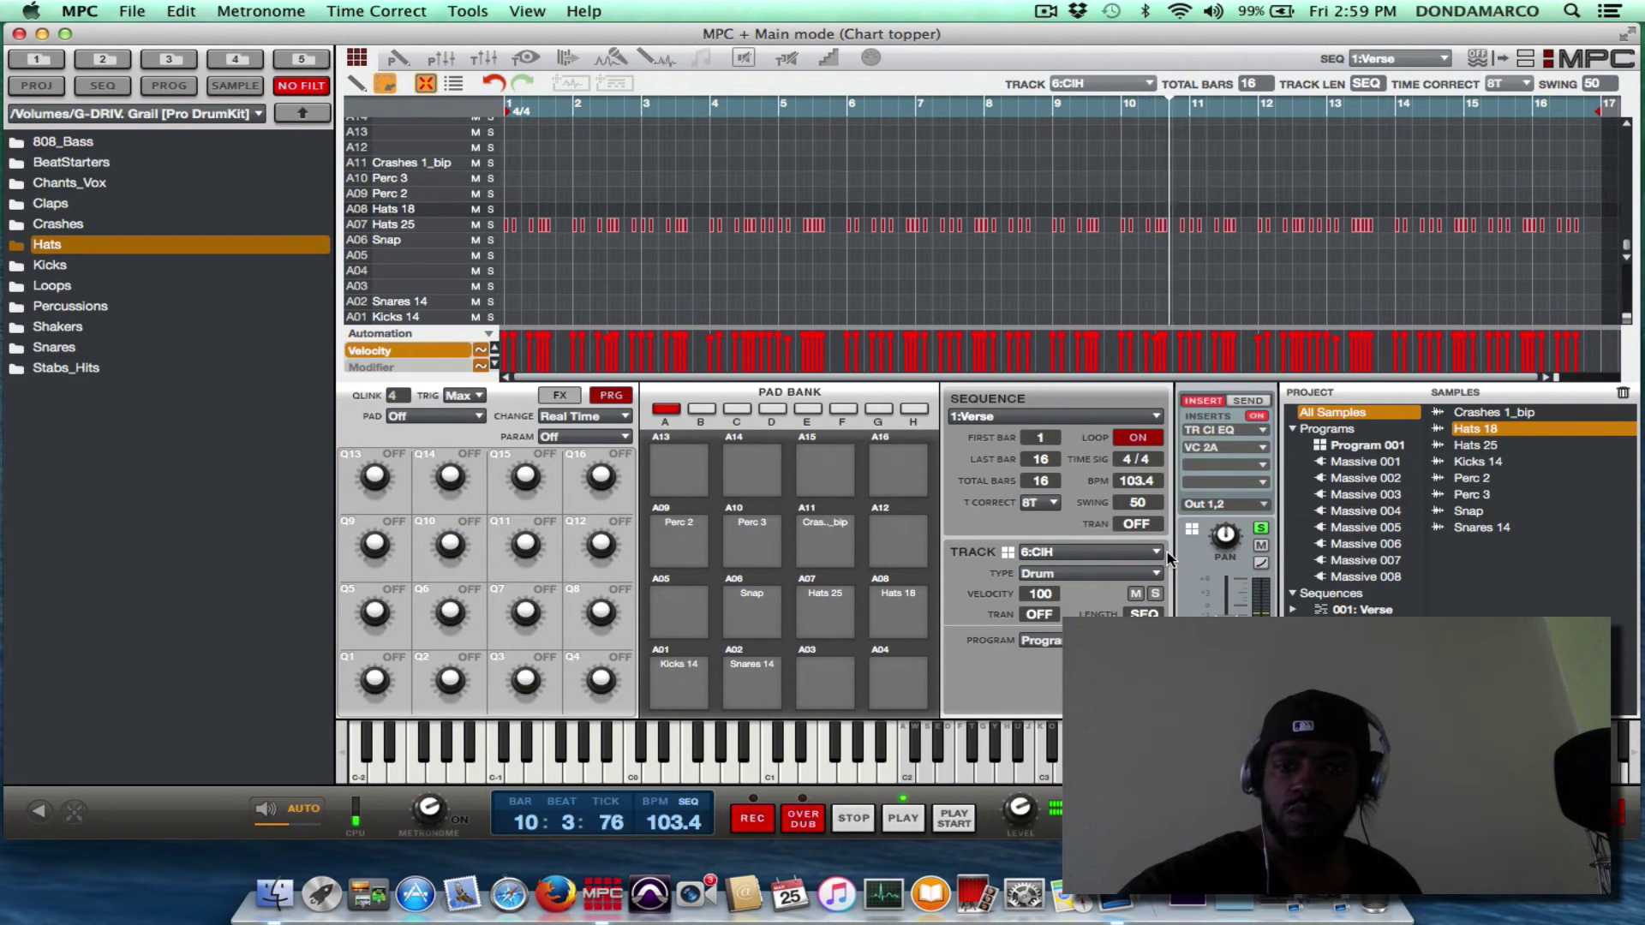
pyautogui.scroll(1, 1168, 557)
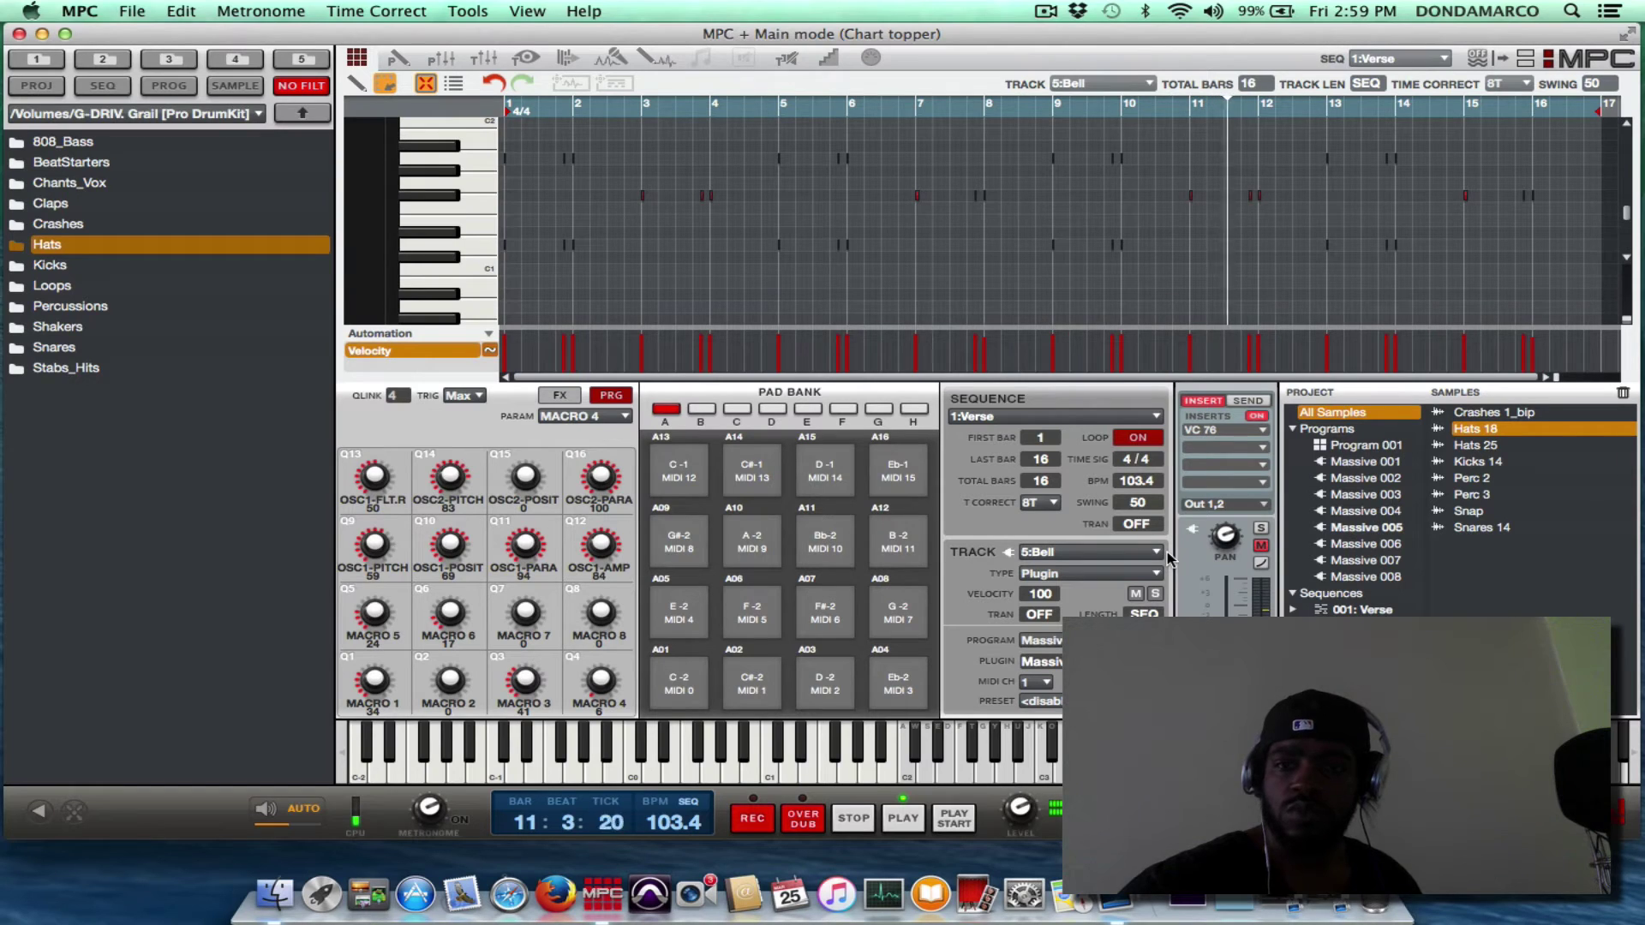
pyautogui.click(1261, 530)
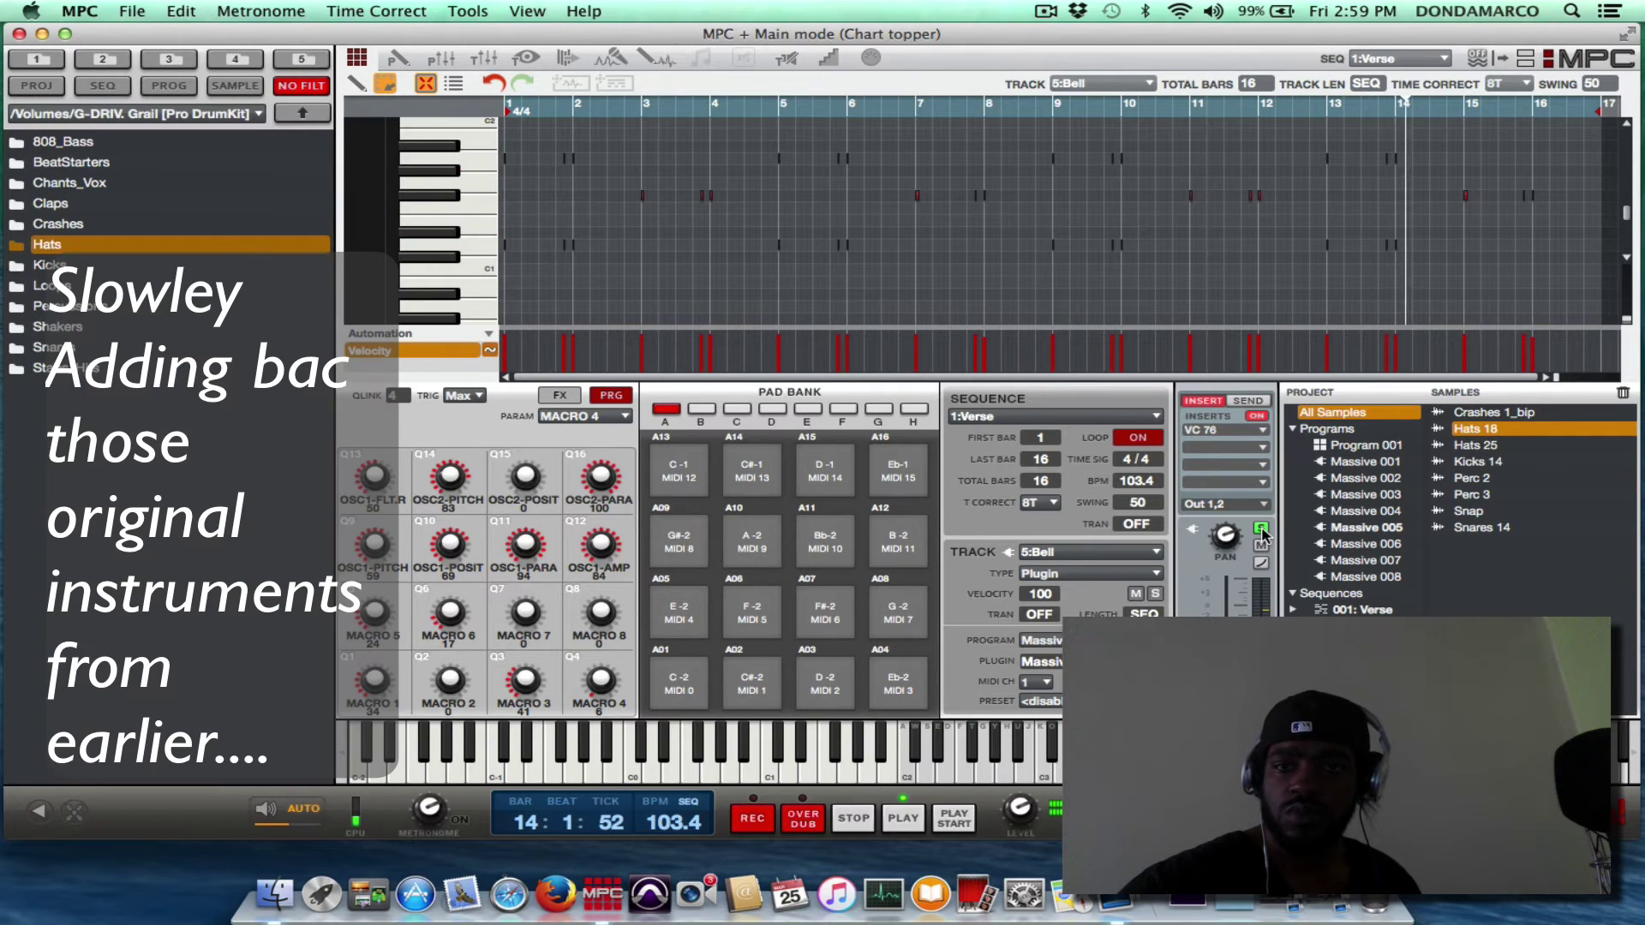
# Step: Add the programs of the Key Chordz, Lead Stabs, Lead 2 and Lead tracks back to the mix by soloing them
pyautogui.press('Up')
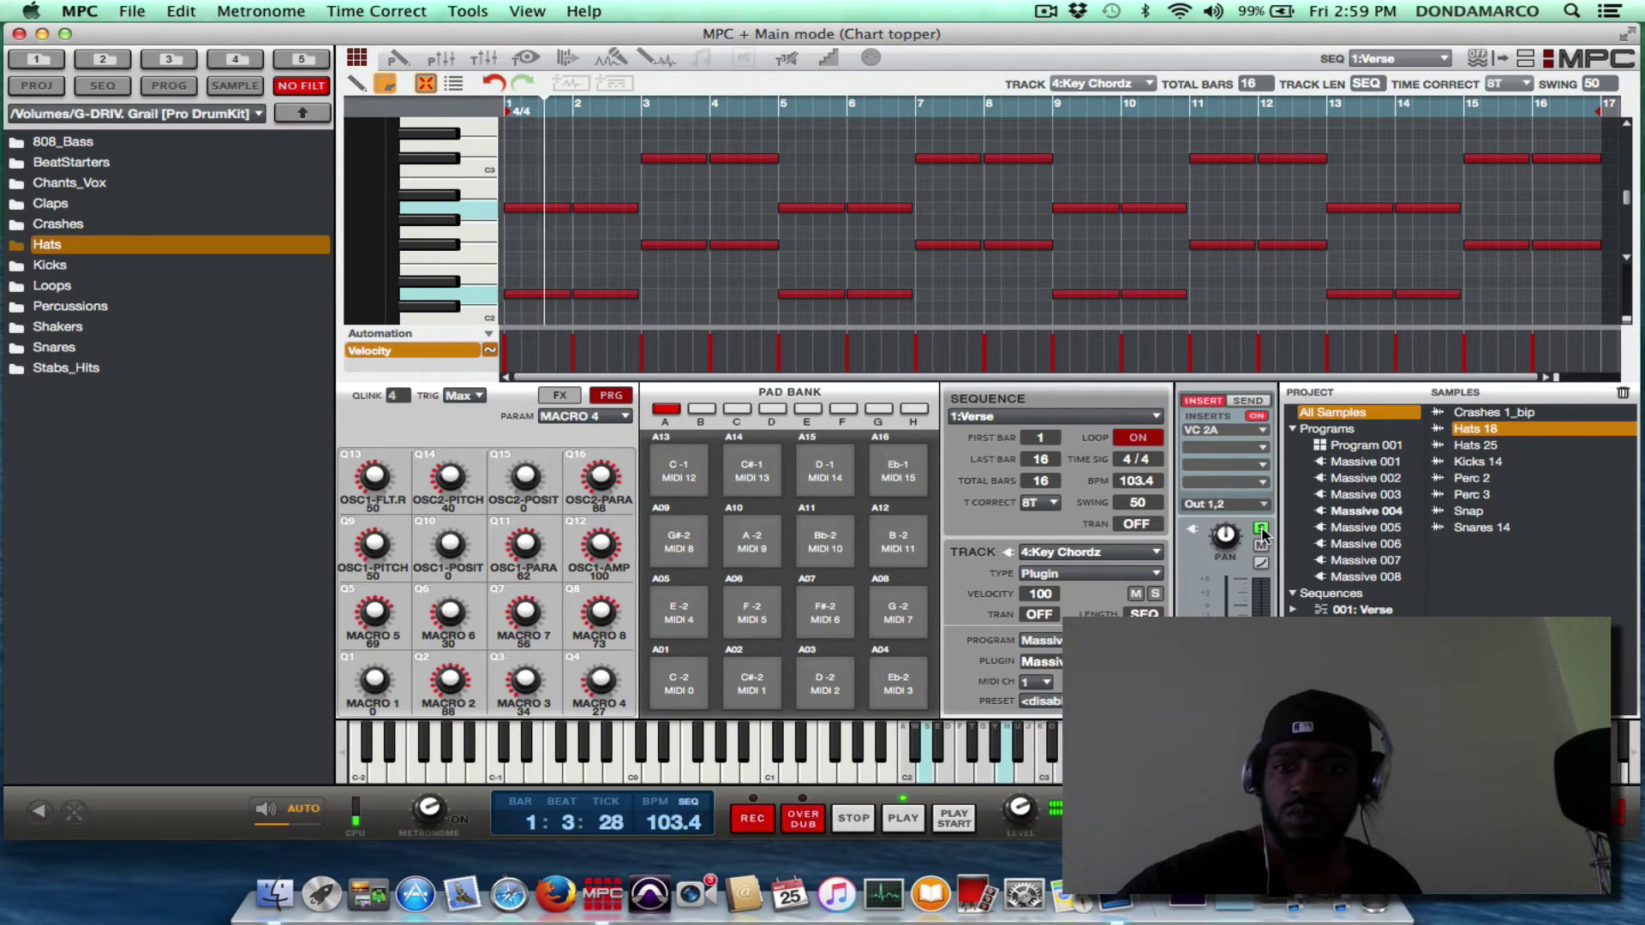
pyautogui.press('Up')
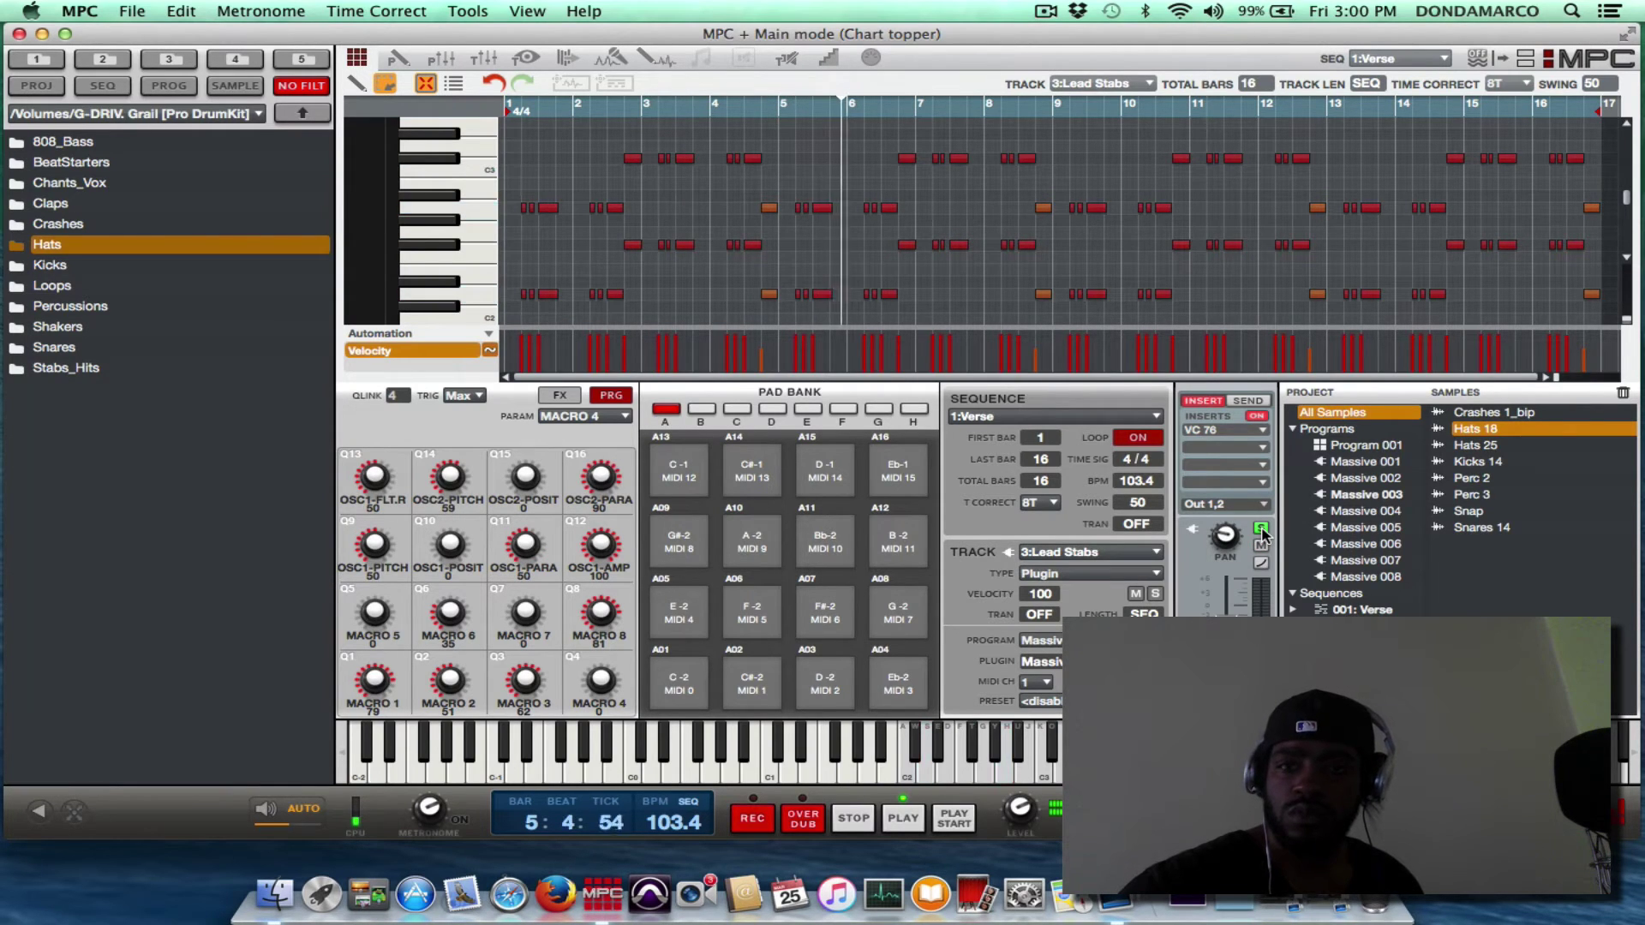
pyautogui.press('super+Up')
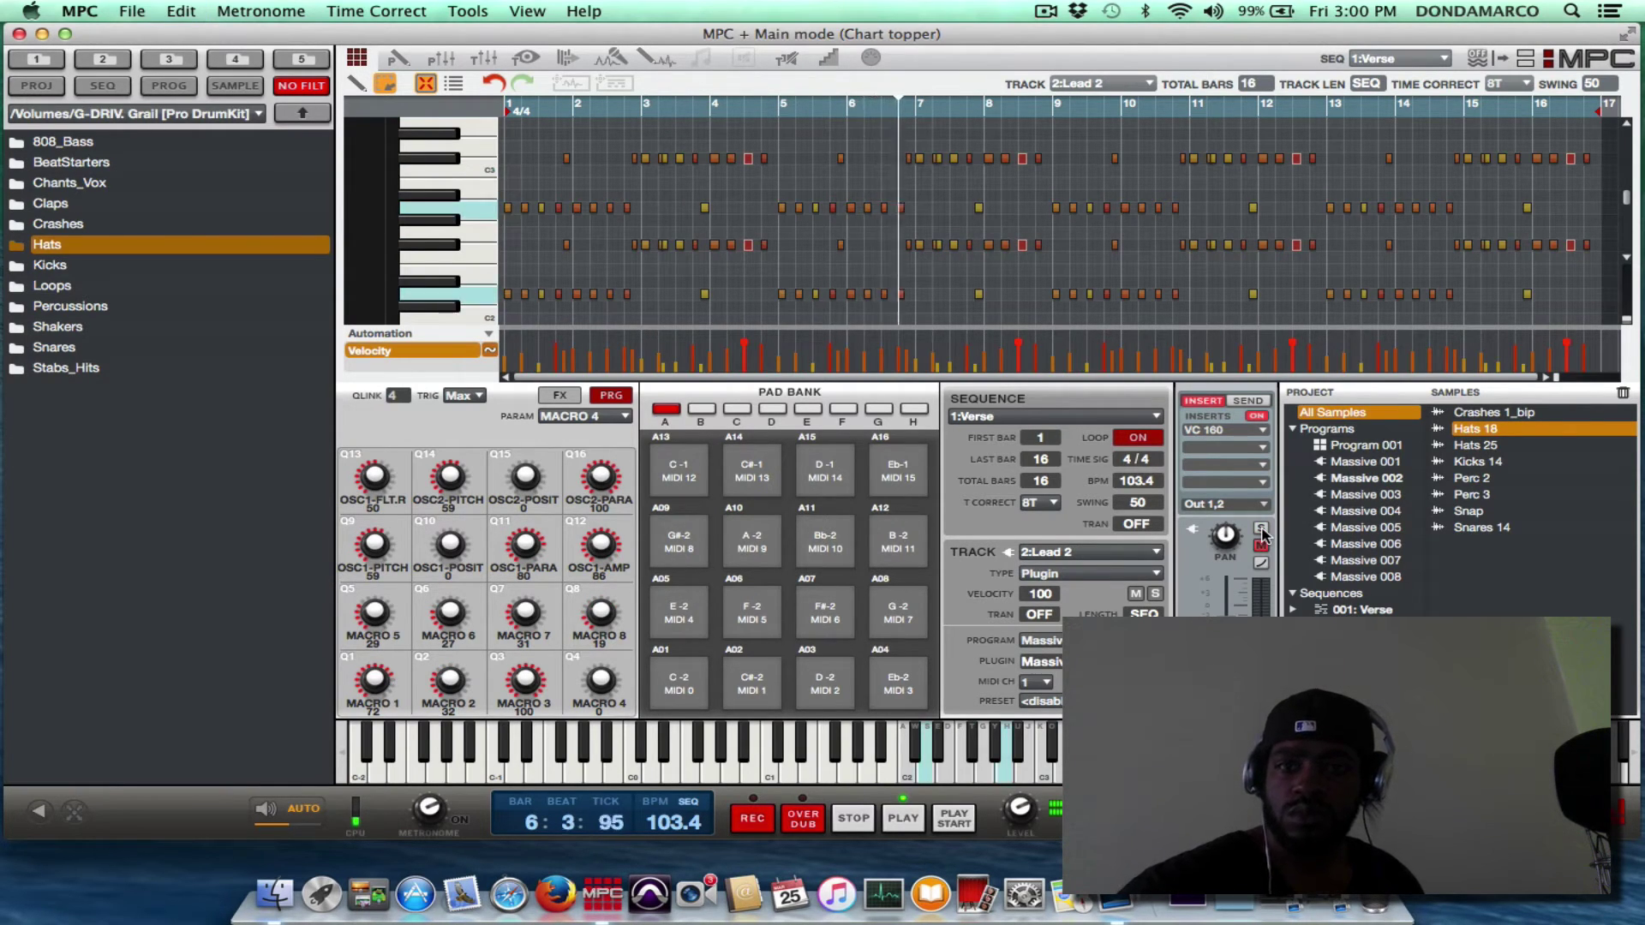
pyautogui.click(1261, 532)
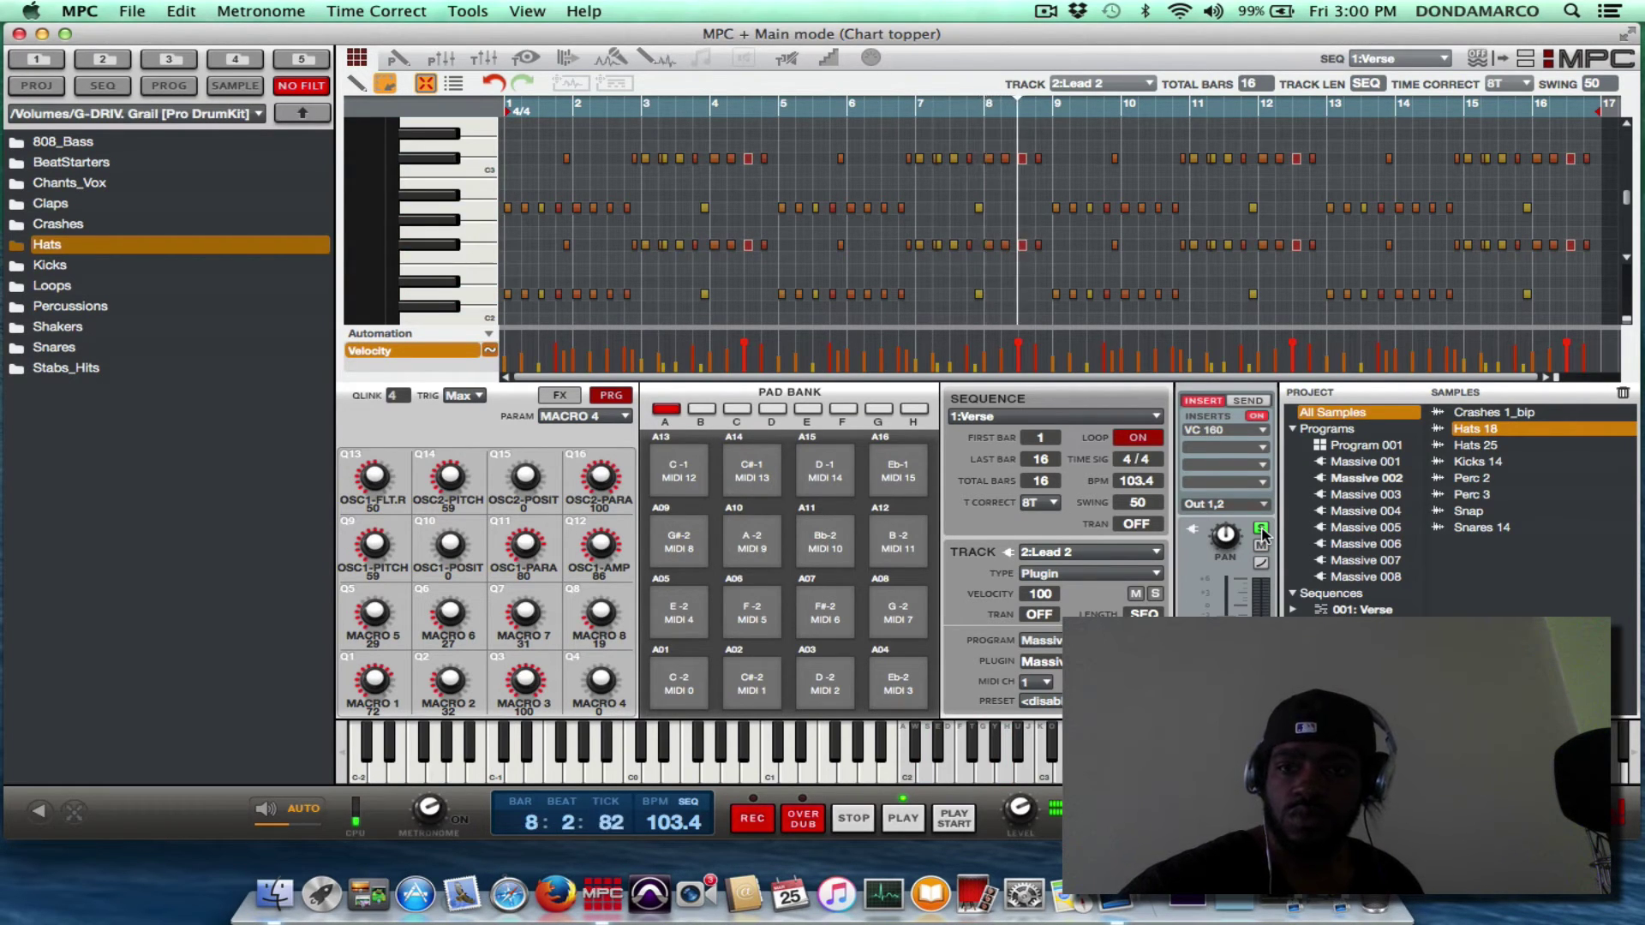
pyautogui.press('super+Left')
pyautogui.click(1261, 530)
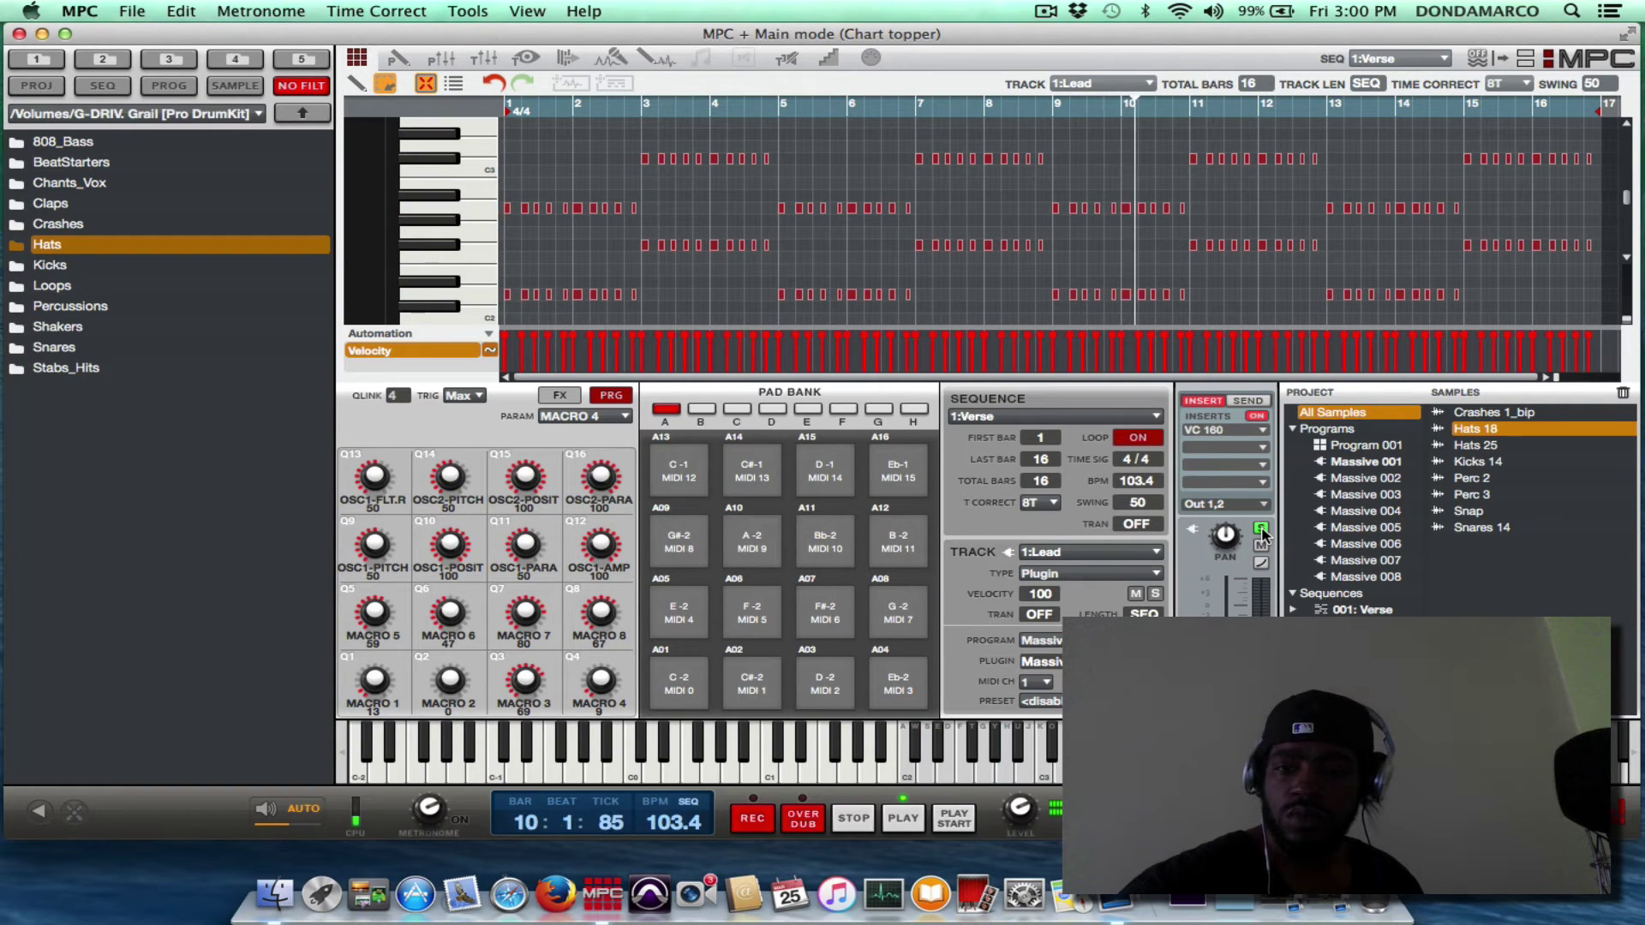
# Step: Select the Strings track, play it soloed, and turn its track solo off to hear it in the full mix
pyautogui.press('super+Right')
pyautogui.press('super+Right')
pyautogui.press('super+Right')
pyautogui.press('super+Right')
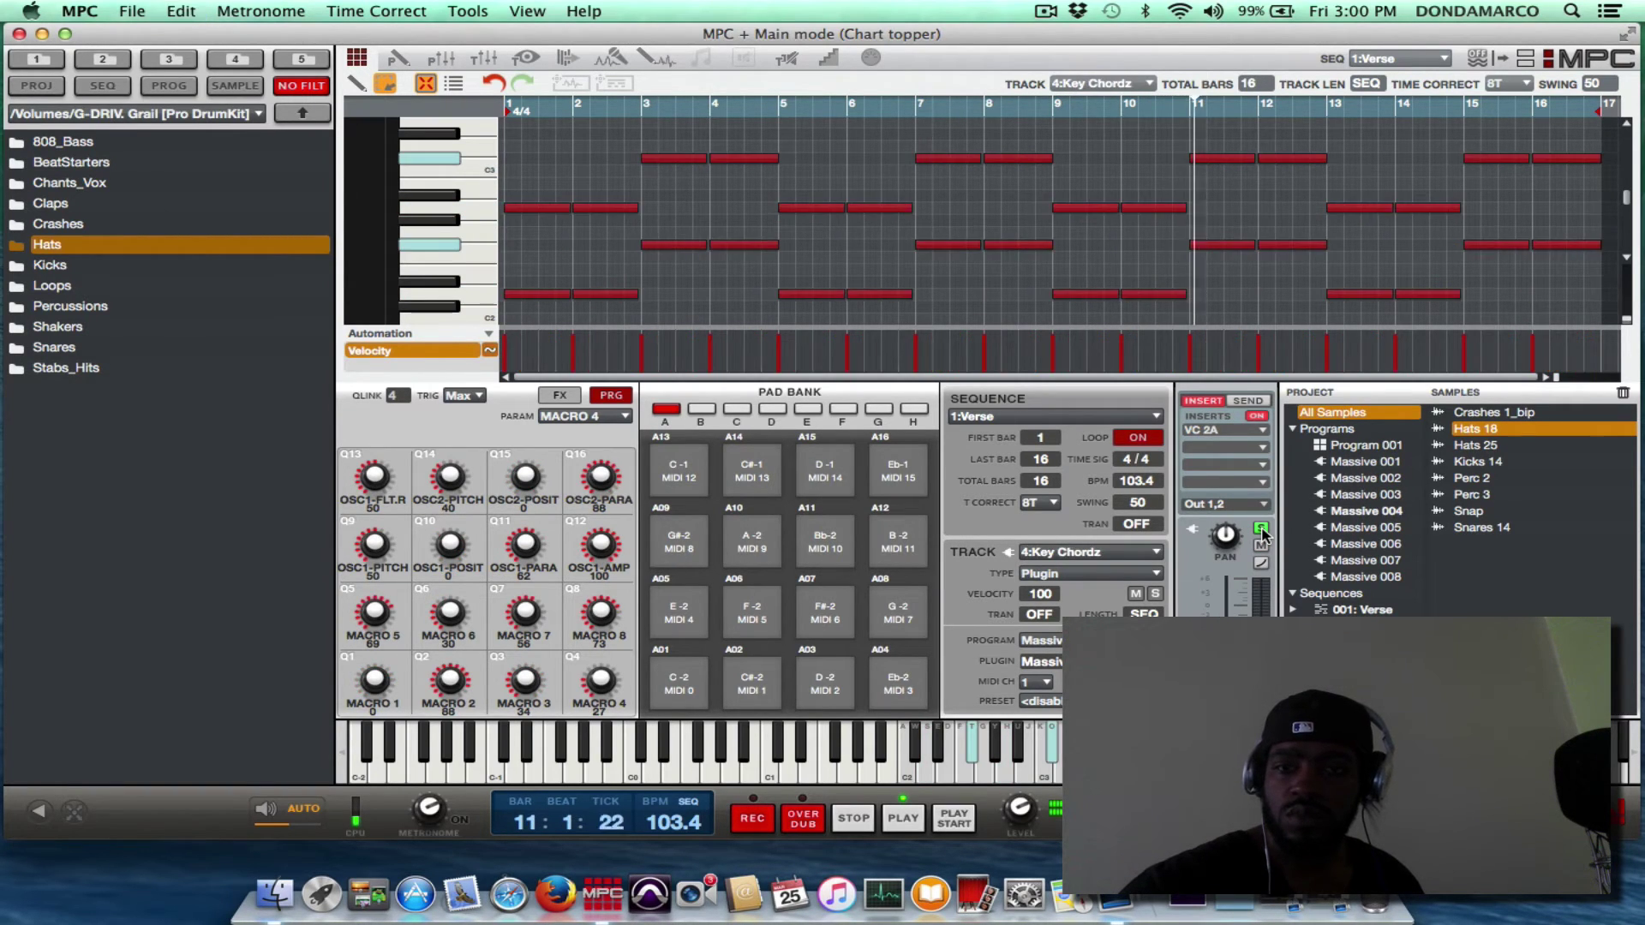
pyautogui.press('super+Right')
pyautogui.press('super+Right')
pyautogui.press('super+Right')
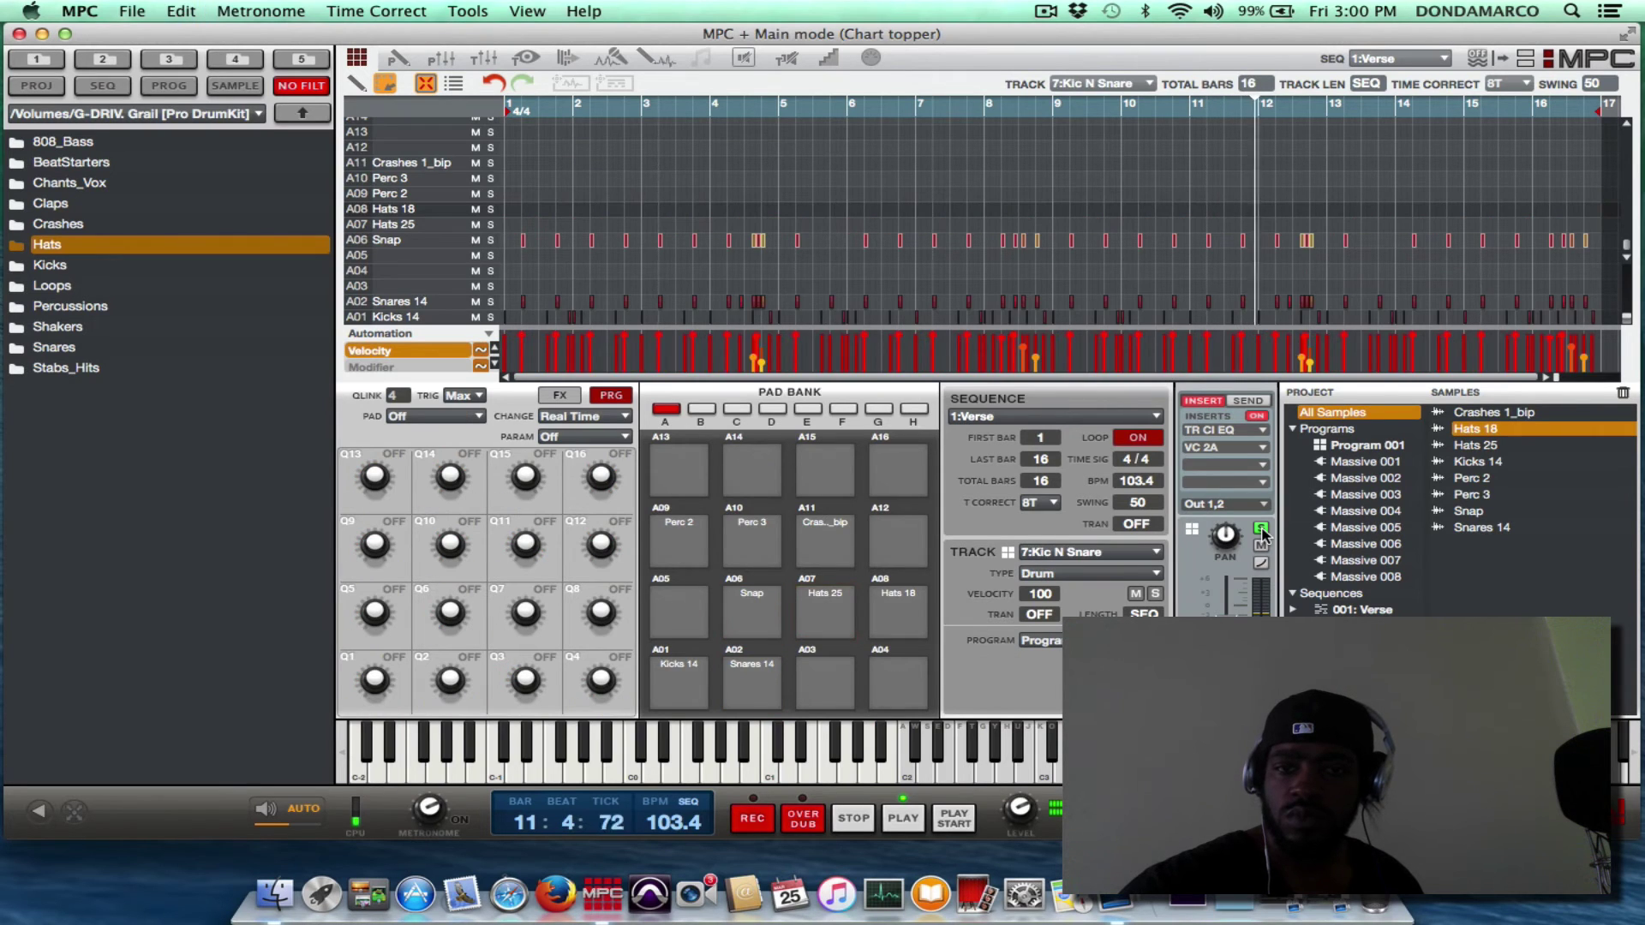
pyautogui.press('super+Right')
pyautogui.press('super+Right')
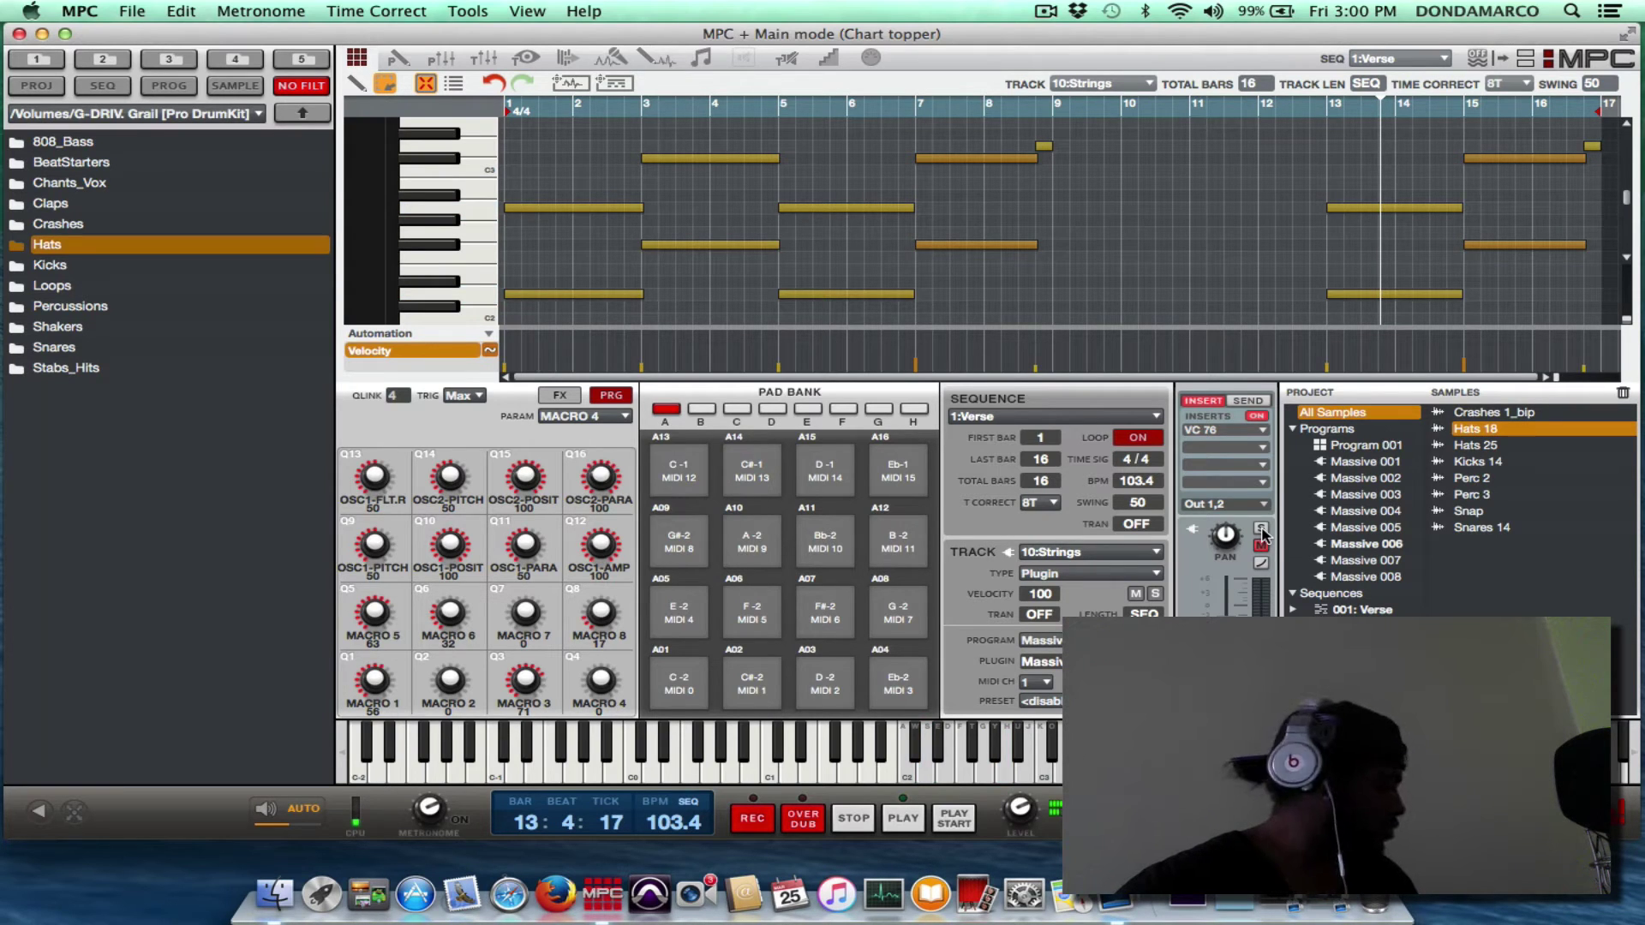
pyautogui.click(1154, 593)
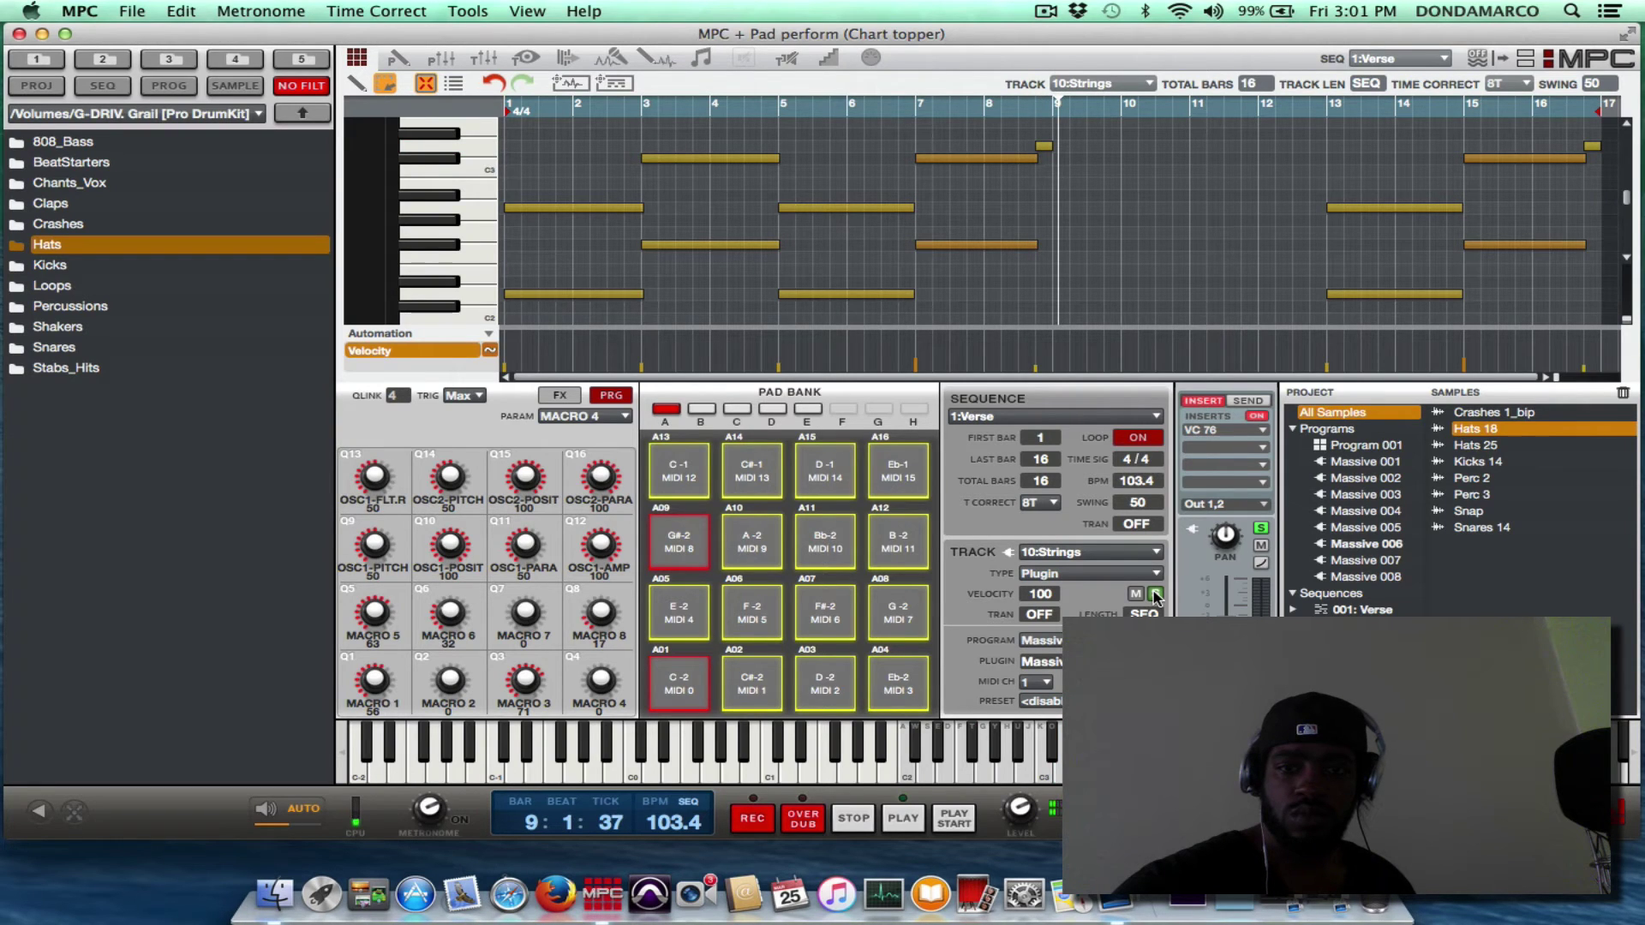
pyautogui.click(1154, 594)
pyautogui.press('space')
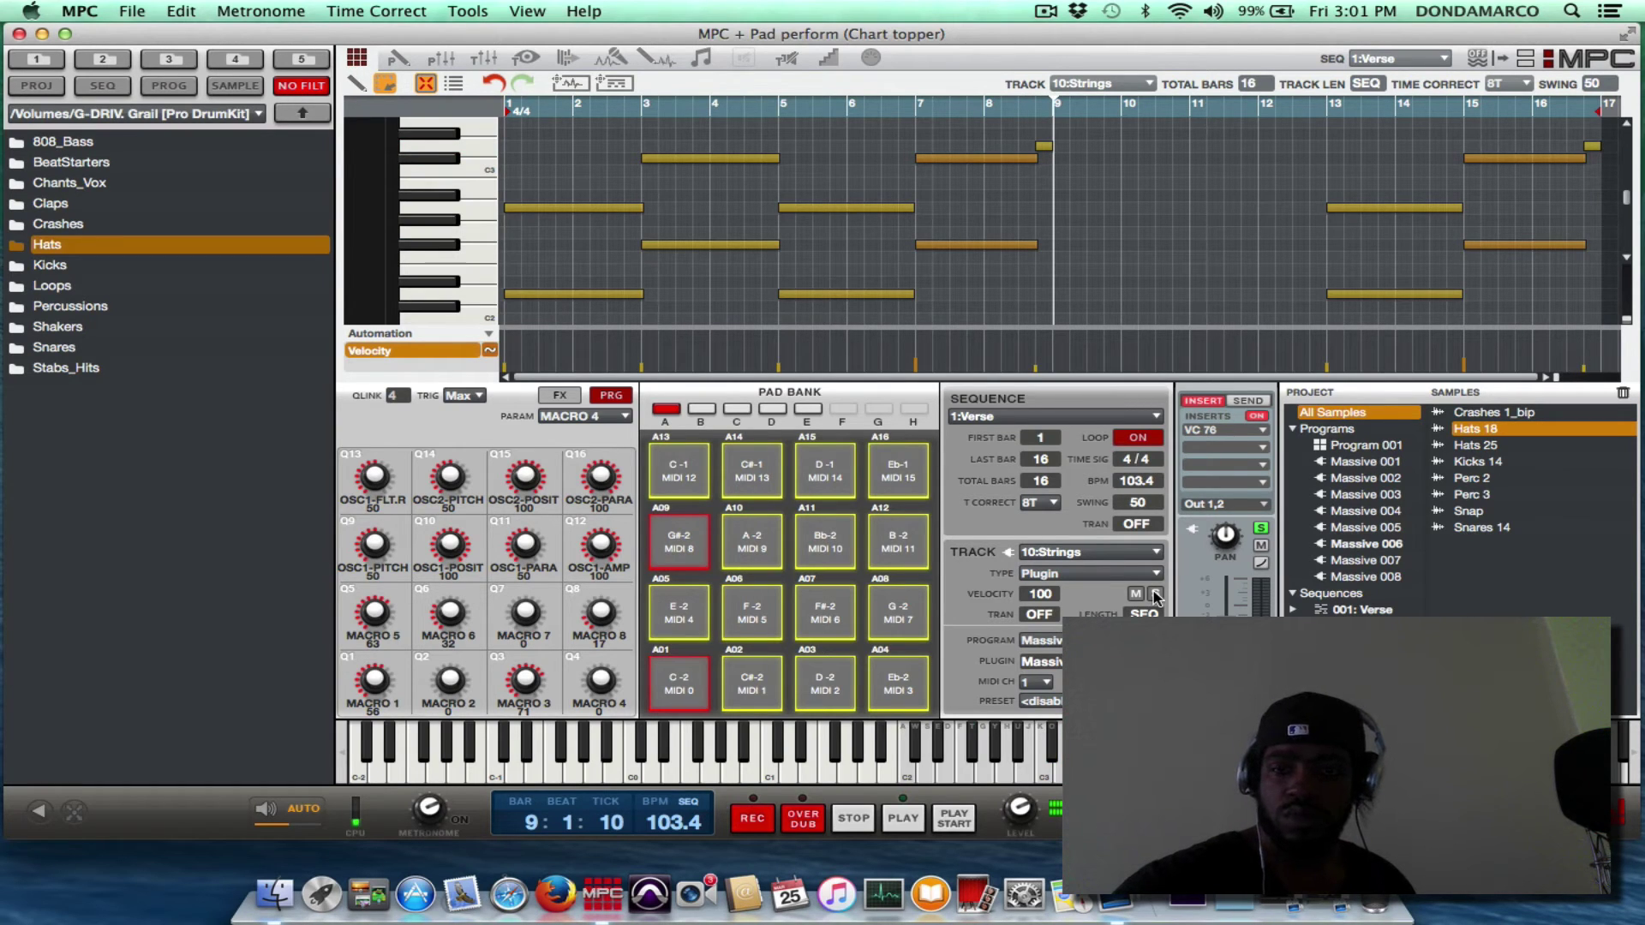
# Step: Play the Pad 1 track soloed in the Verse looped from bar 9, and solo it again in the Hook sequence
pyautogui.press('Down')
pyautogui.click(1156, 594)
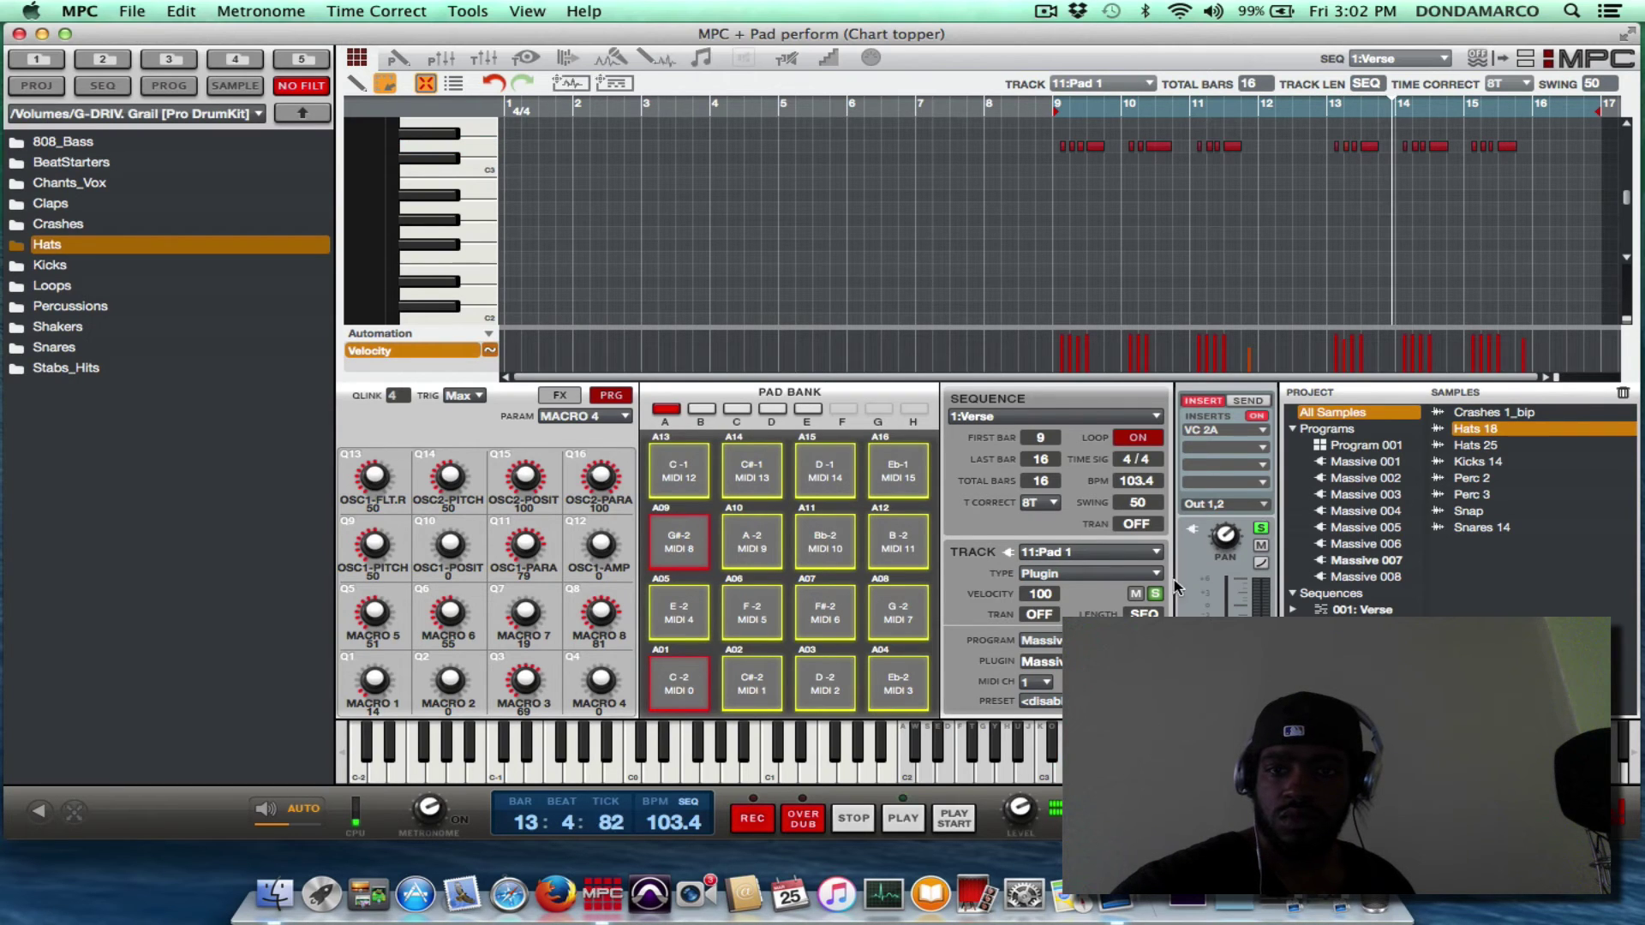
pyautogui.click(1139, 456)
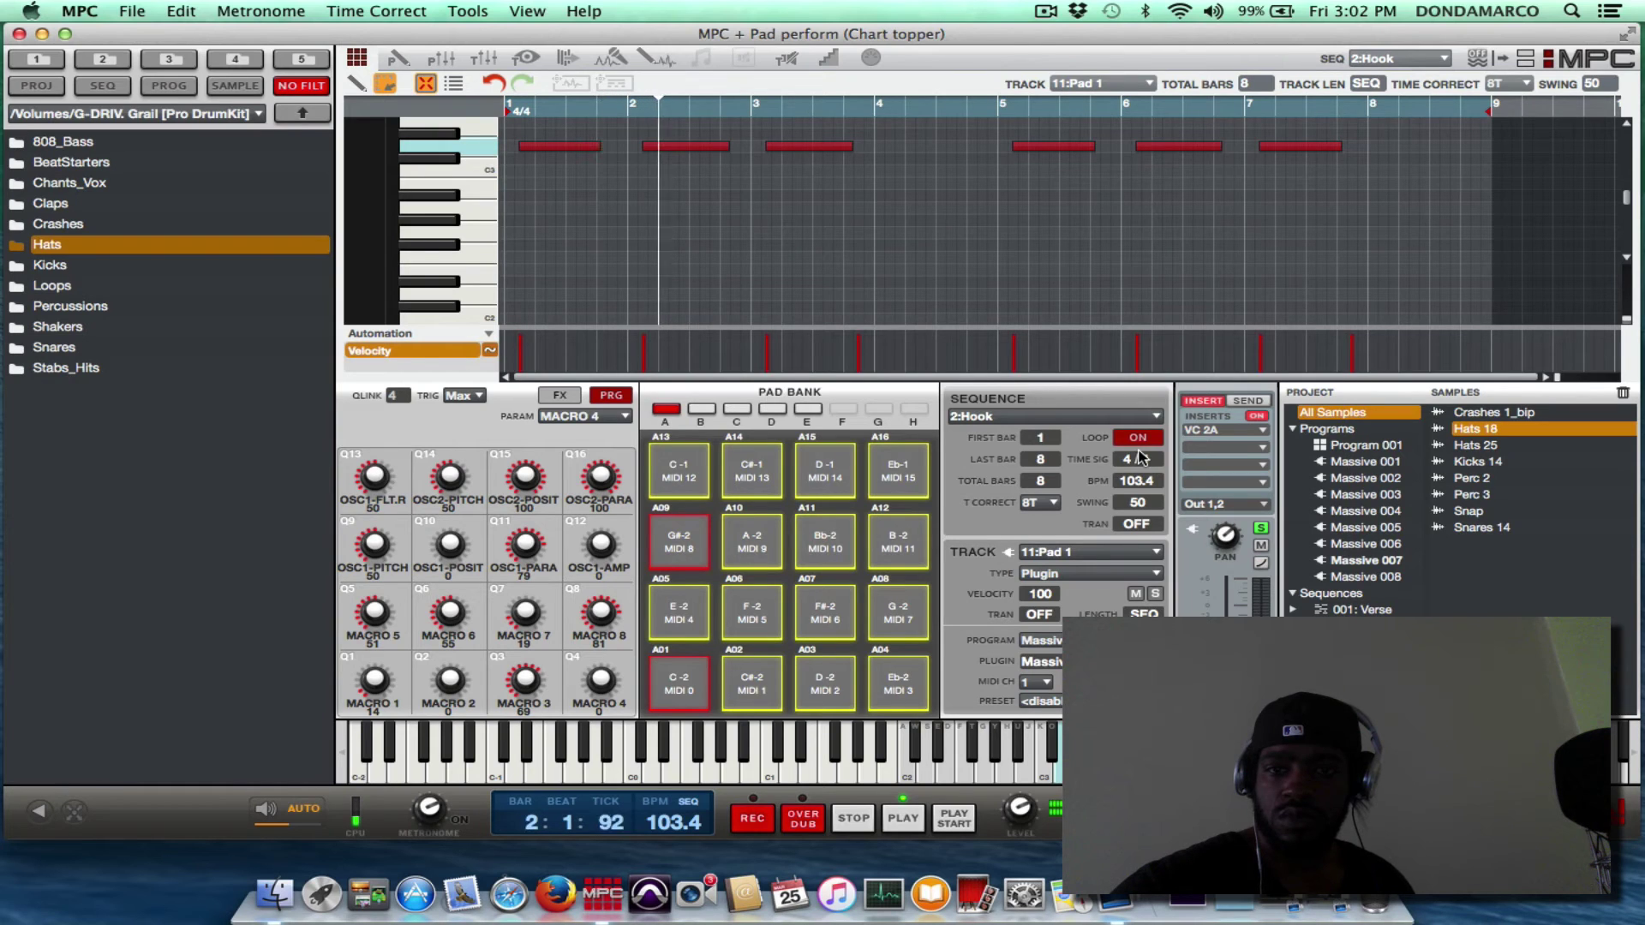
pyautogui.click(1155, 594)
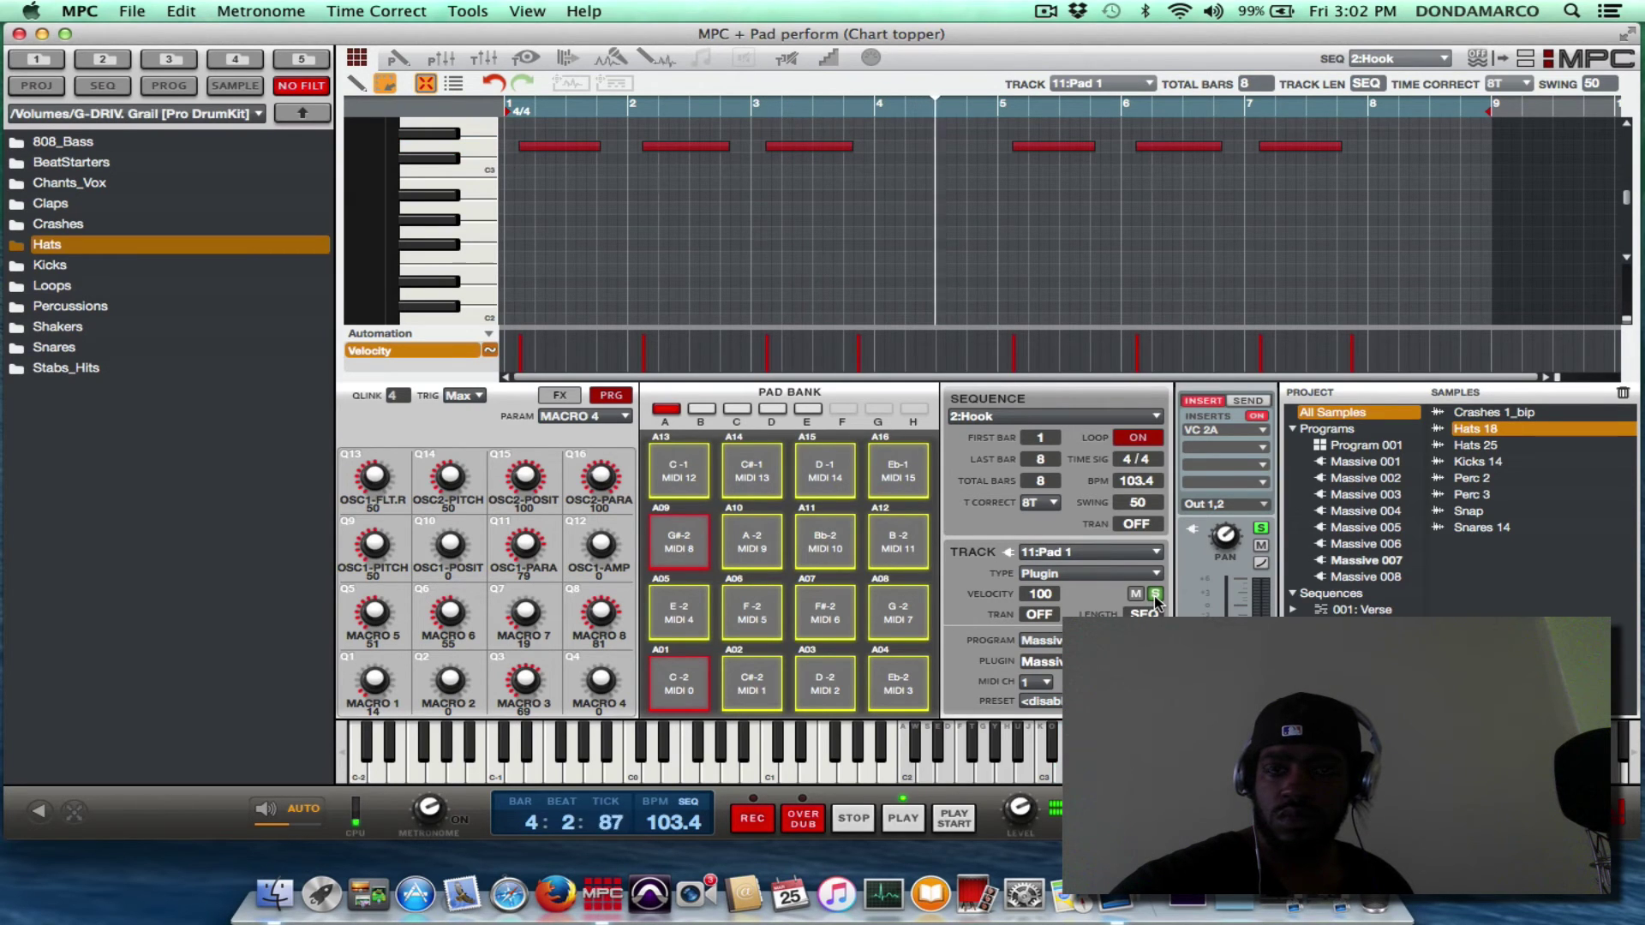
# Step: Return to the Verse sequence and play its 808 track both soloed and in the full mix
pyautogui.scroll(3, 1267, 265)
pyautogui.scroll(-5, 1268, 263)
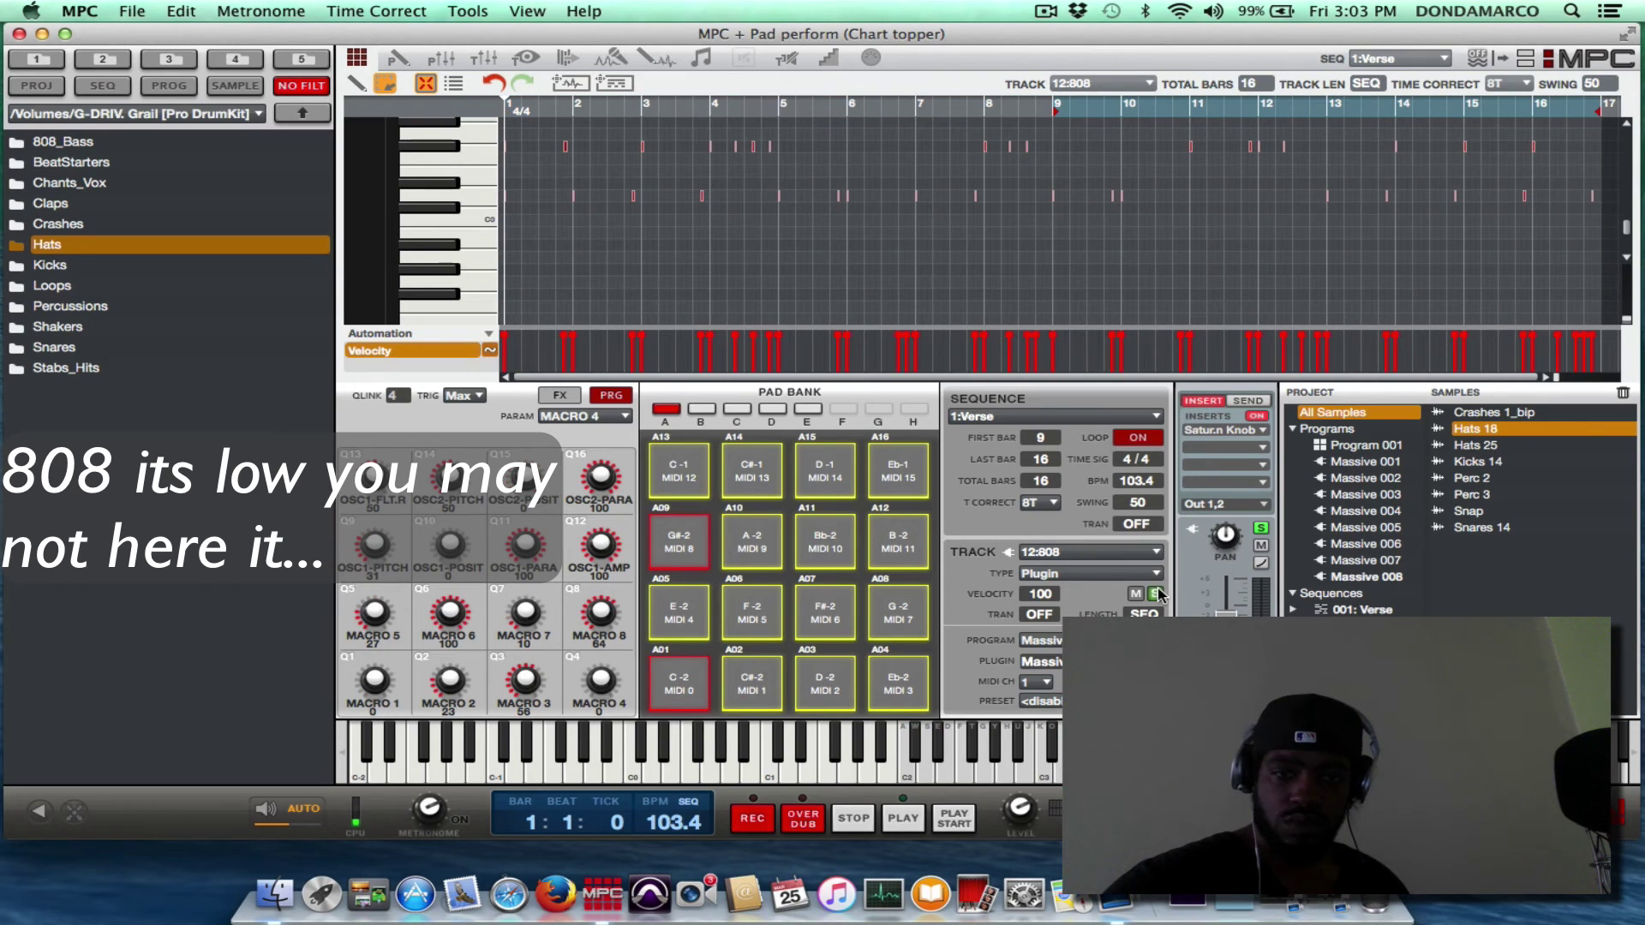
pyautogui.press('space')
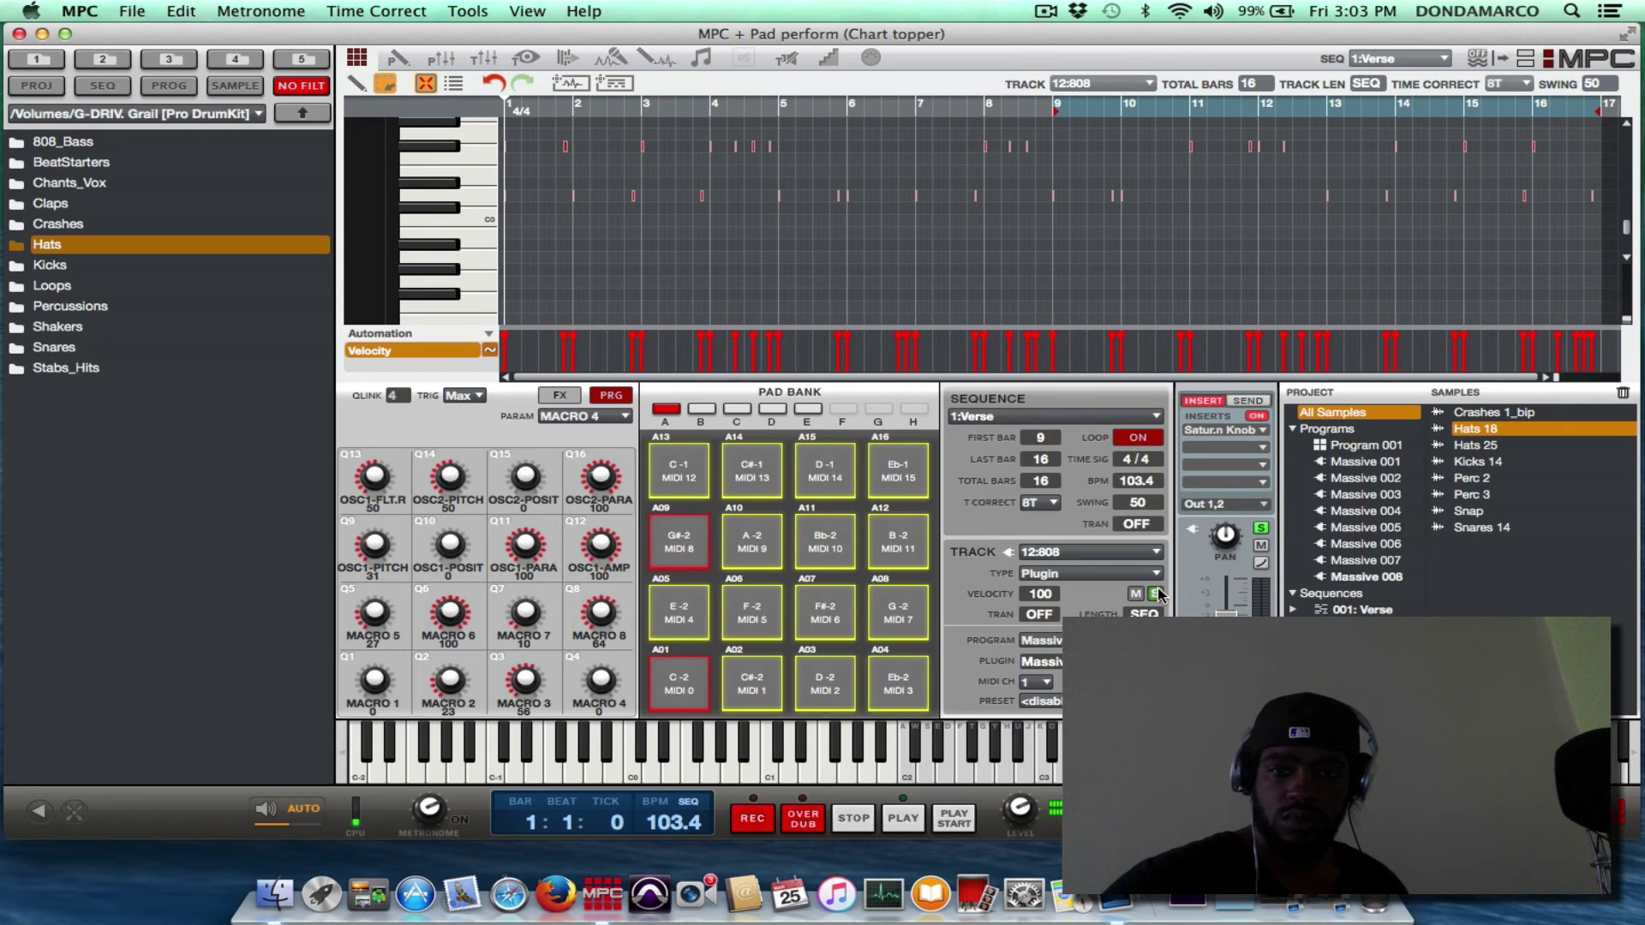
pyautogui.press('space')
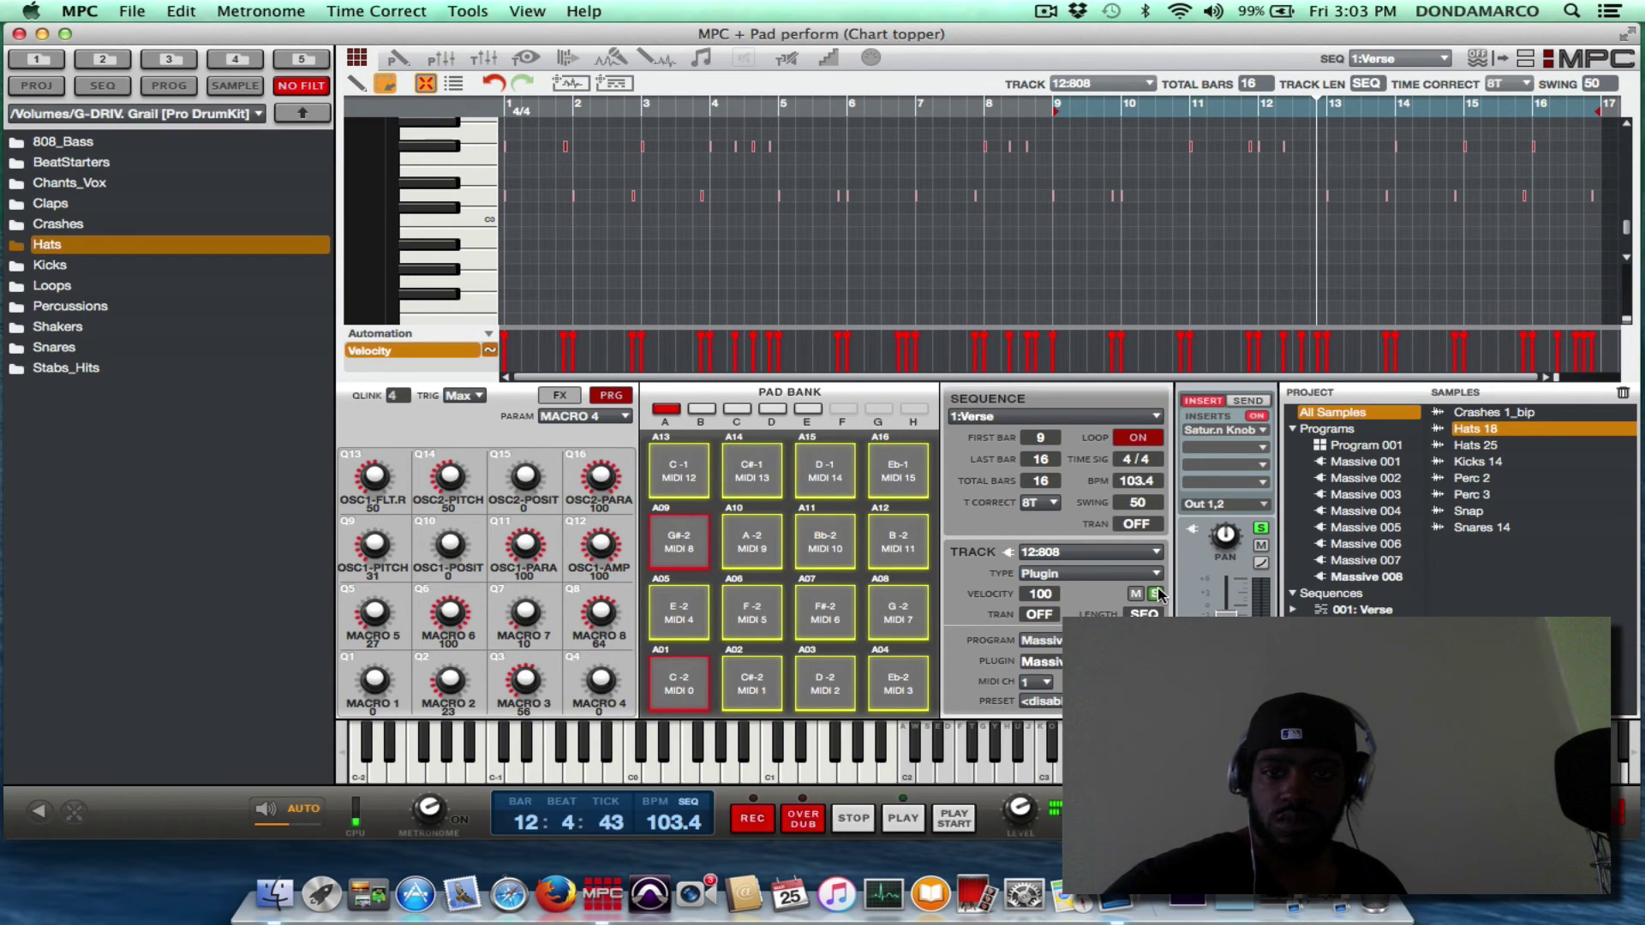
pyautogui.press('space')
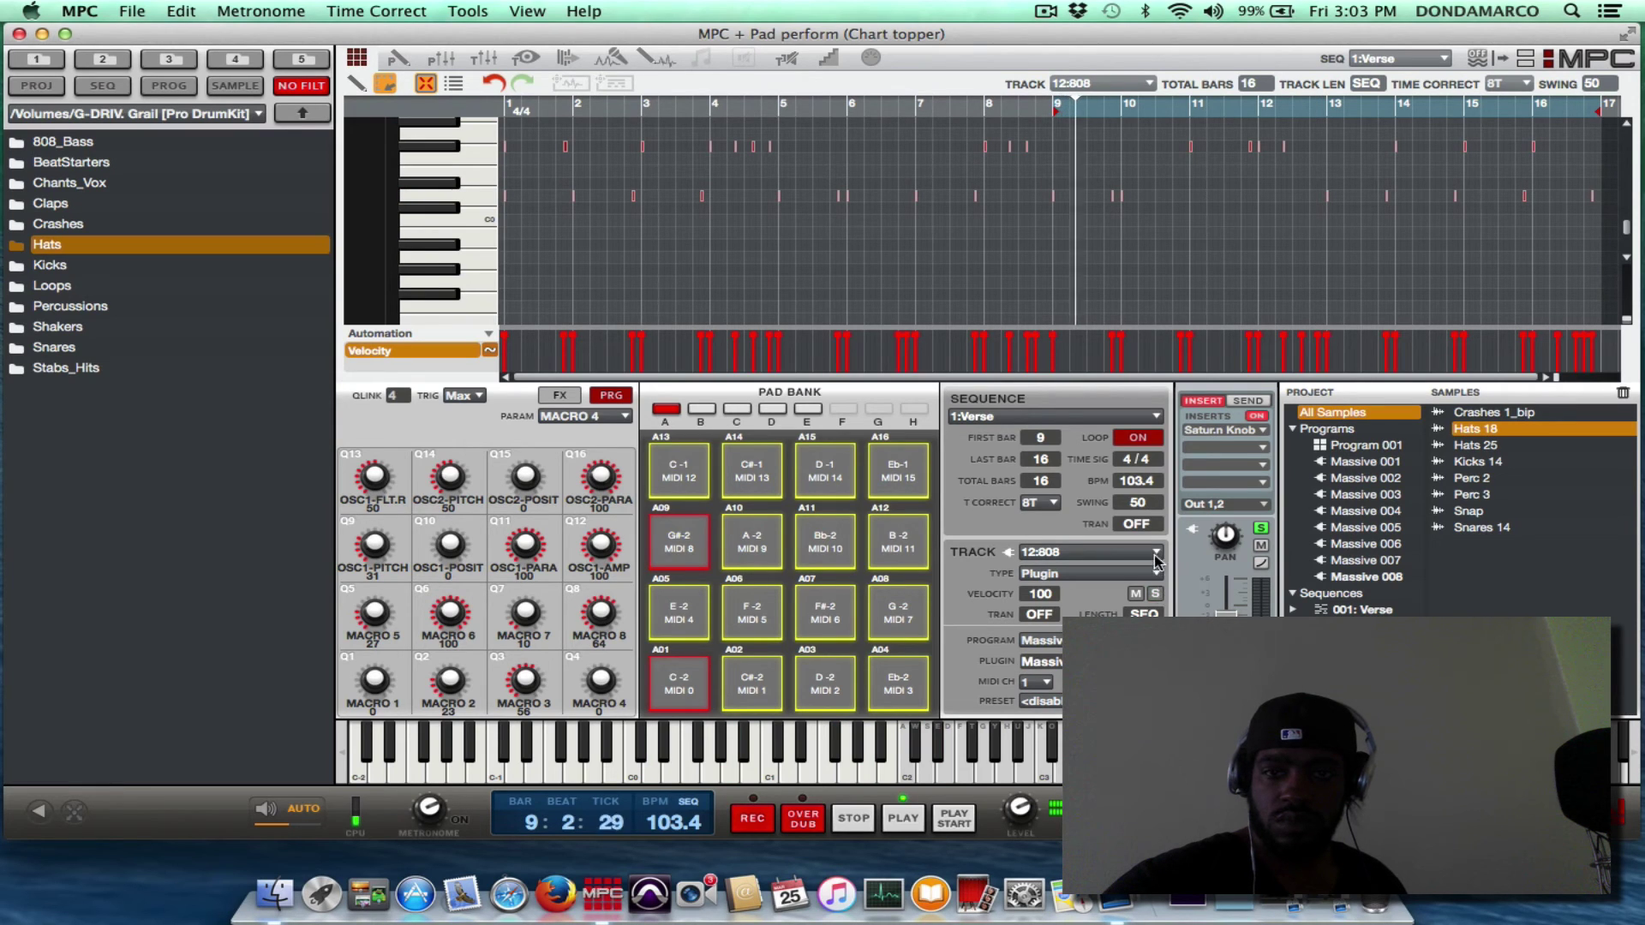
# Step: Select the Crash track and move the Verse loop start back to bar 1
pyautogui.click(1156, 553)
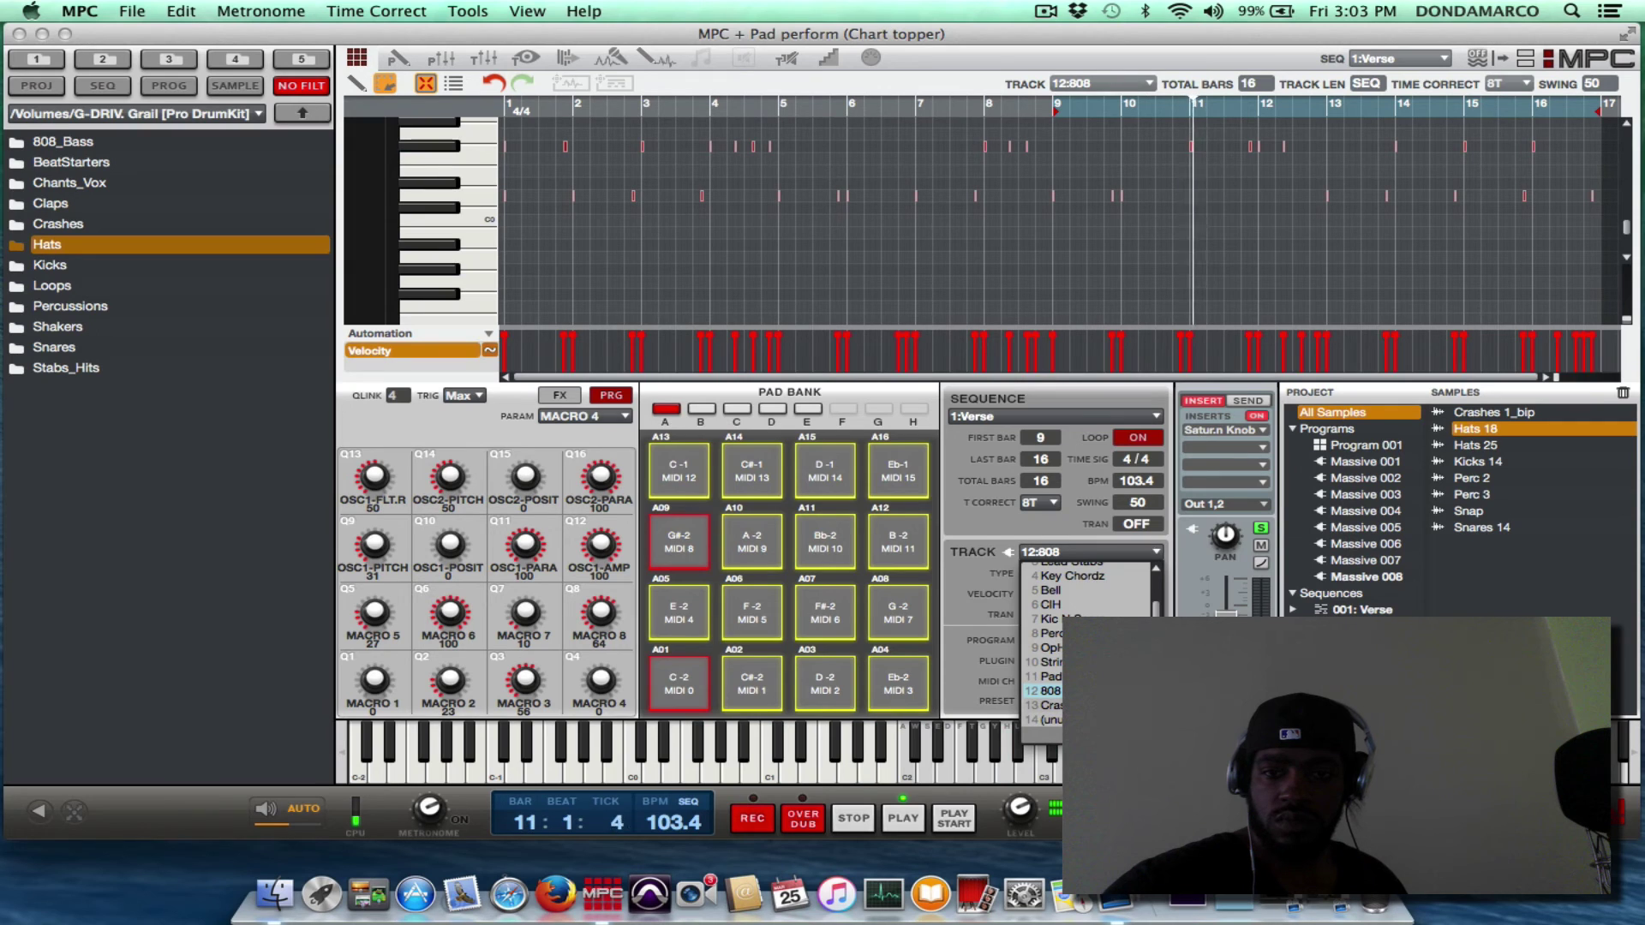
pyautogui.click(1052, 705)
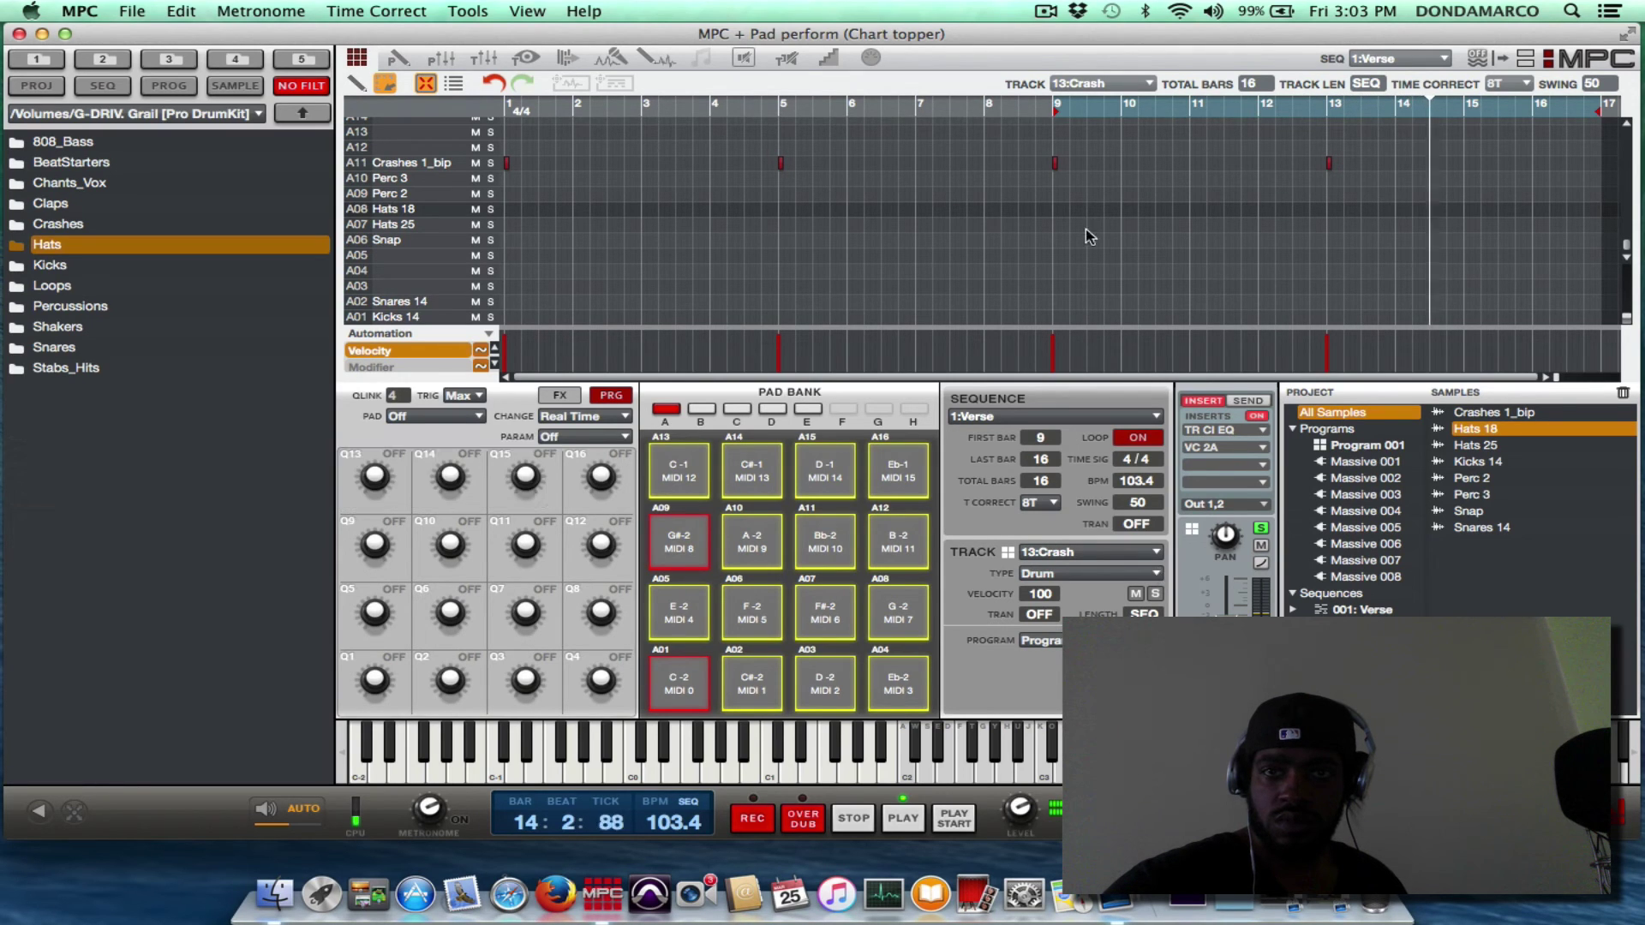
pyautogui.moveTo(1052, 114); pyautogui.dragTo(507, 110)
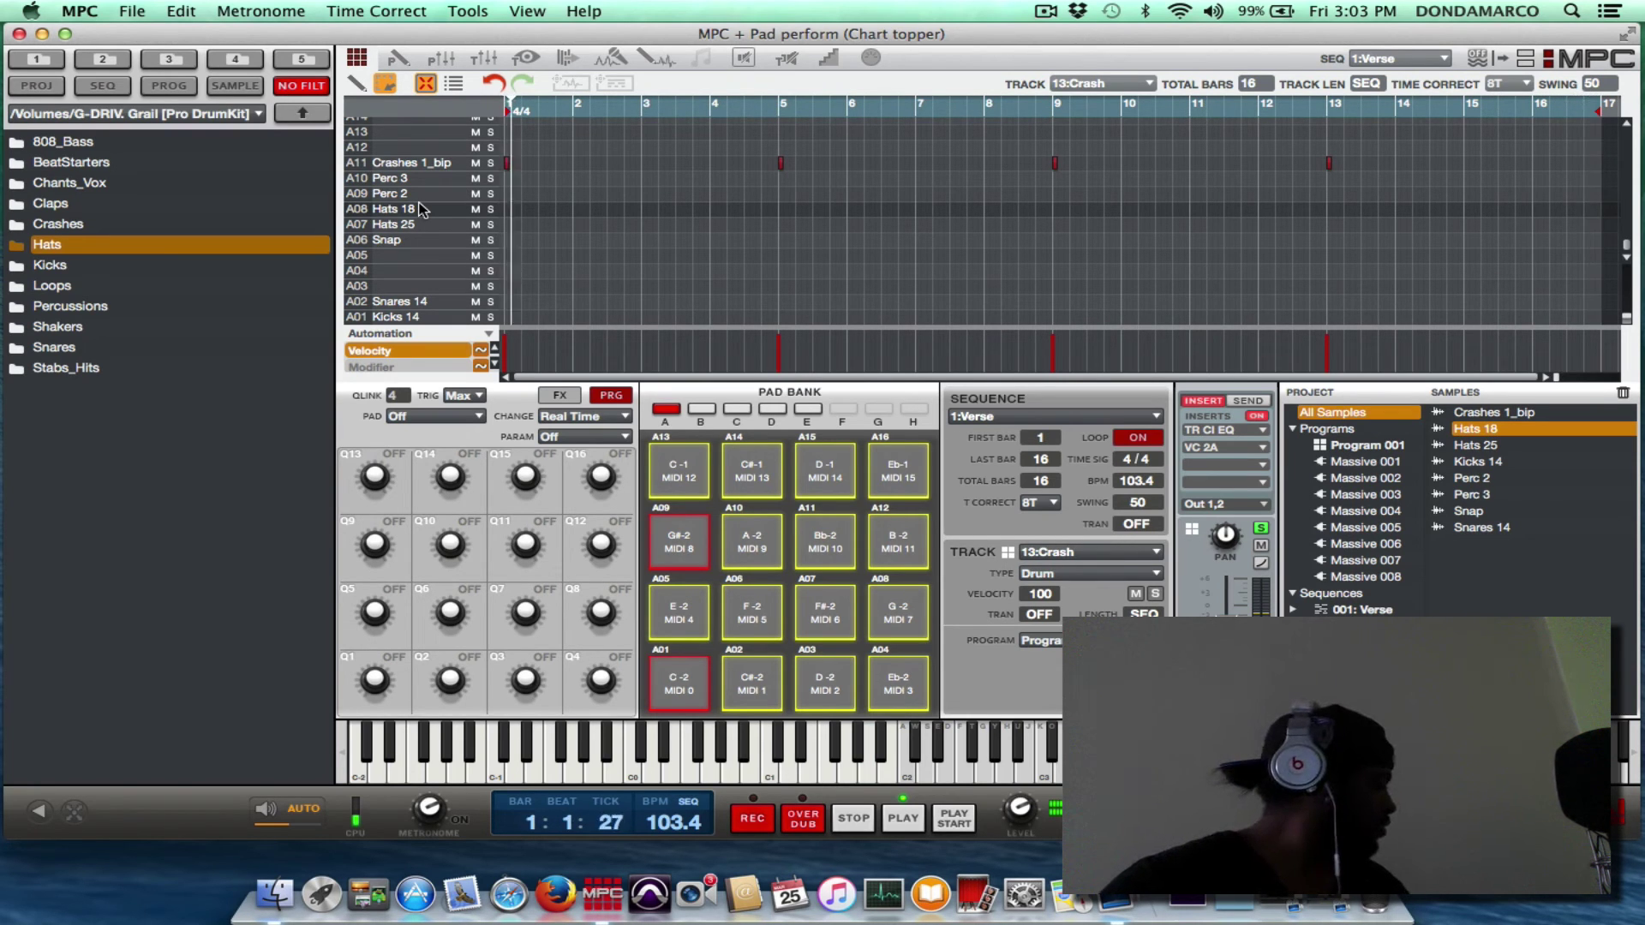
# Step: Return to Main mode and play the Crash track soloed and together with the other tracks
pyautogui.press('super+shift+p')
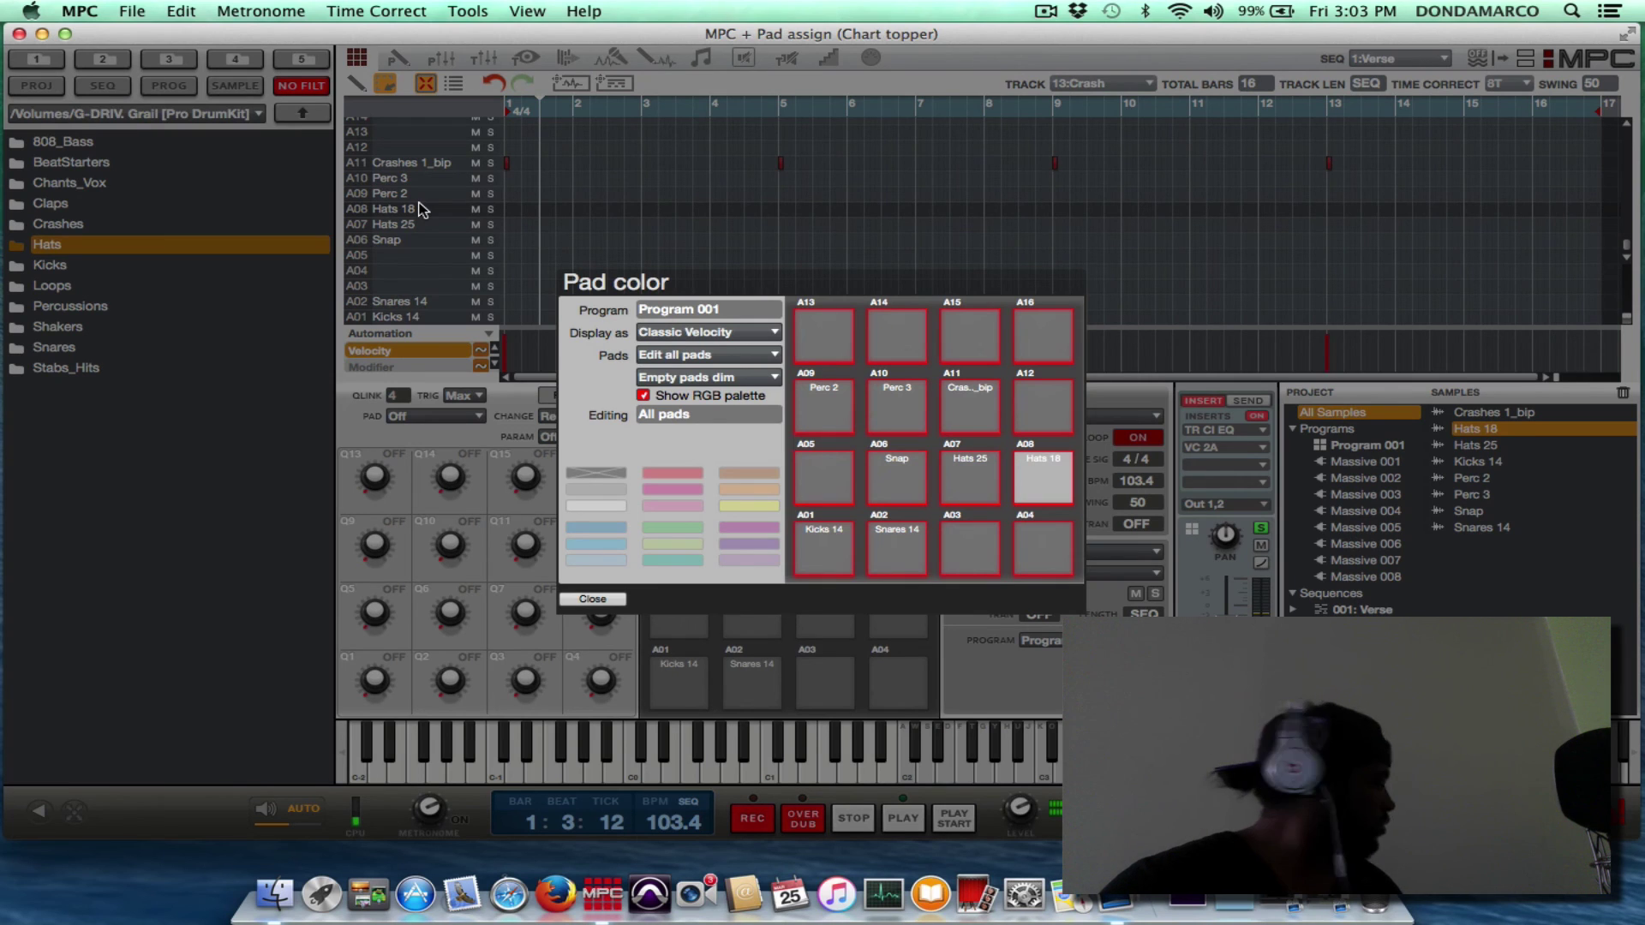
pyautogui.press('Escape')
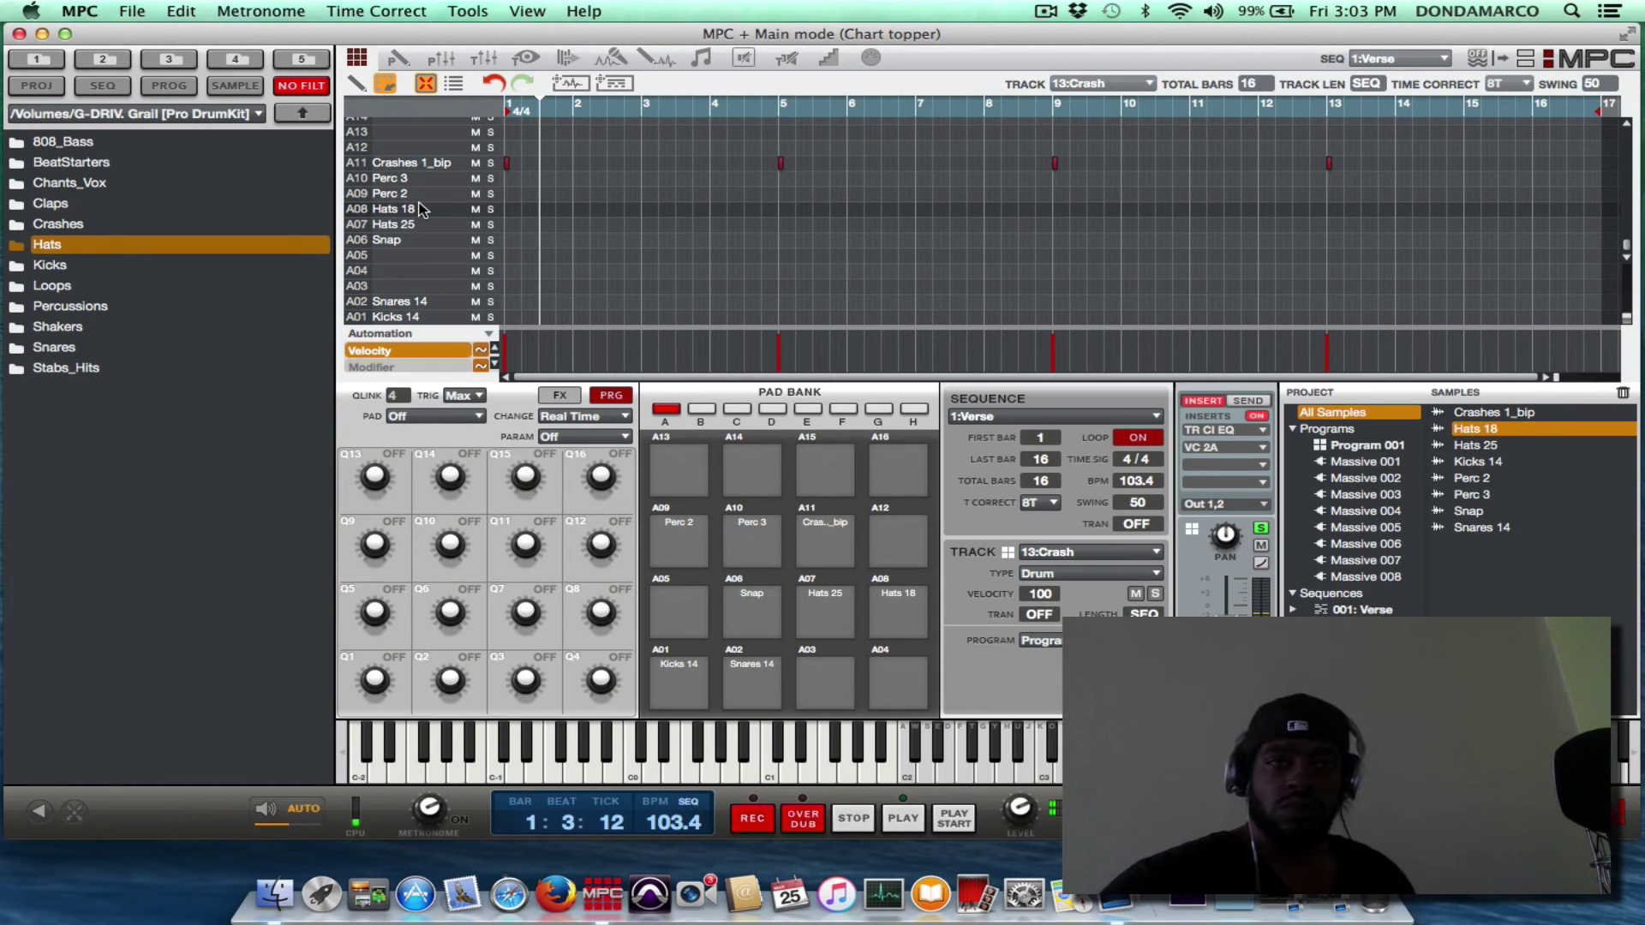
pyautogui.press('space')
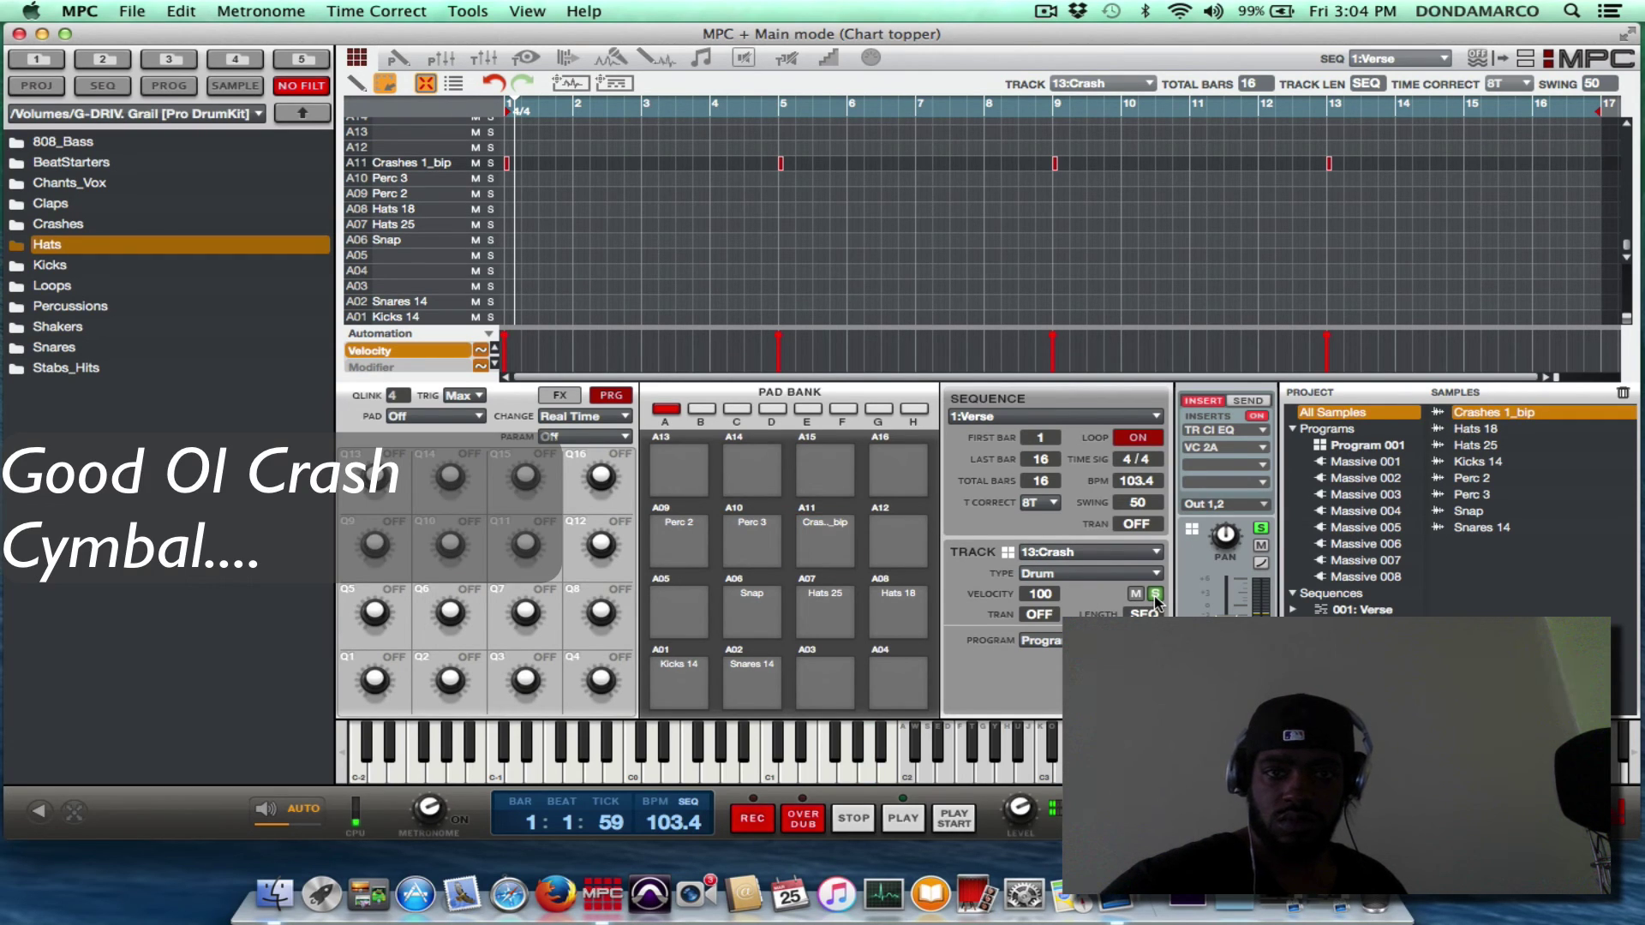
pyautogui.press('space')
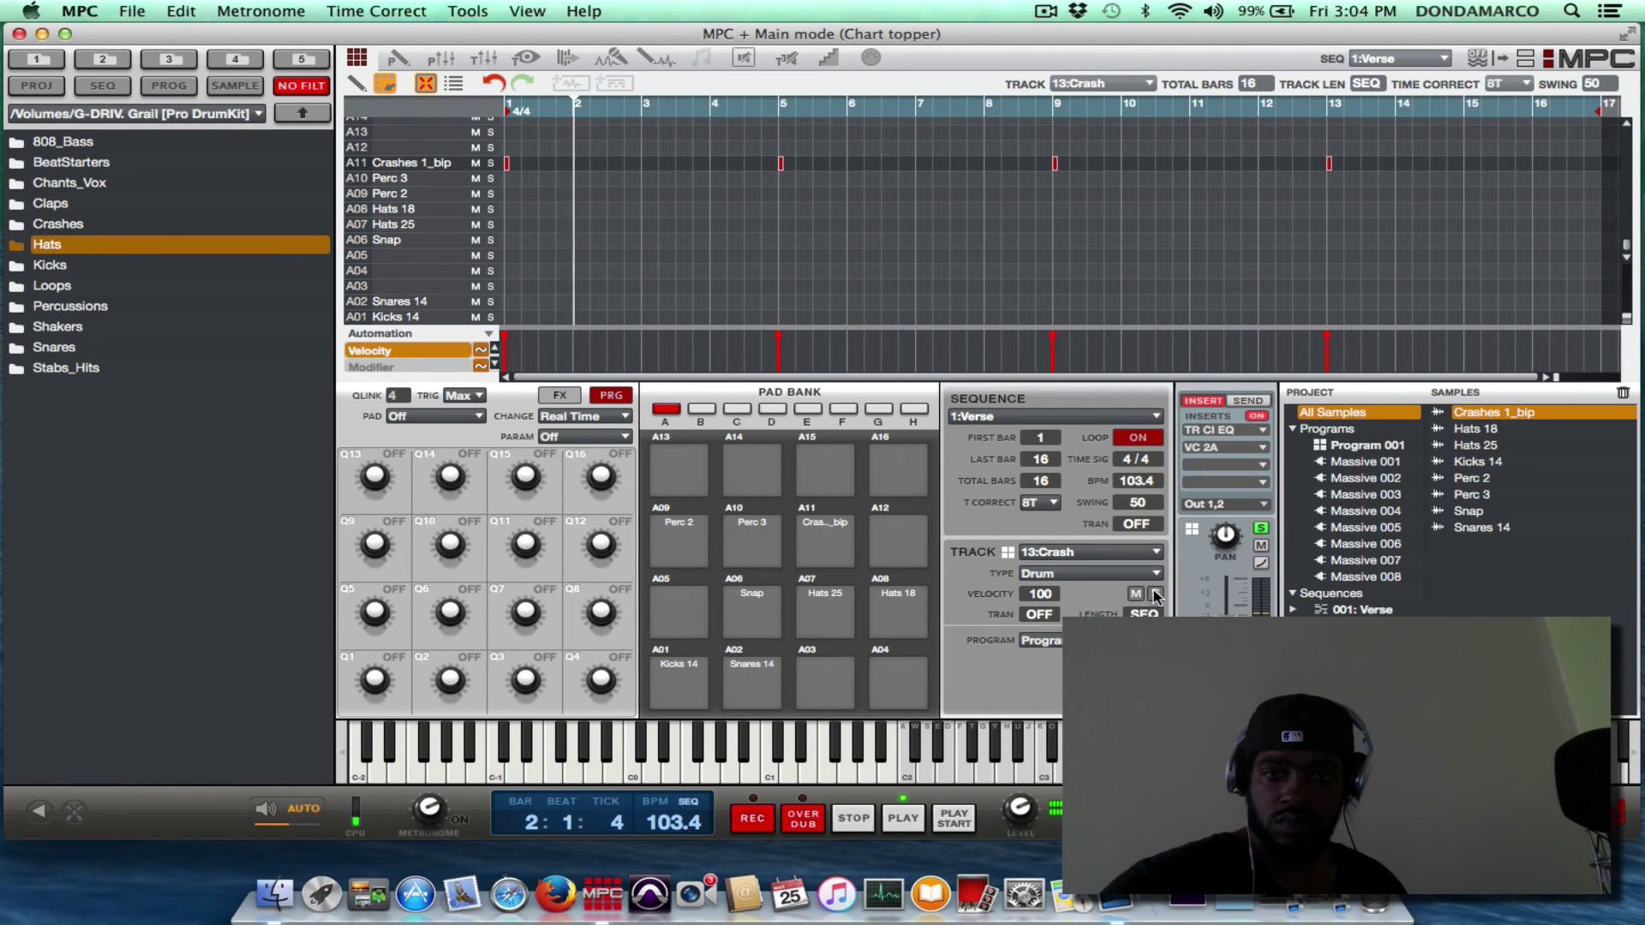
# Step: Play the Hook sequence in the full mix and switch playback back to the Verse sequence
pyautogui.click(1157, 418)
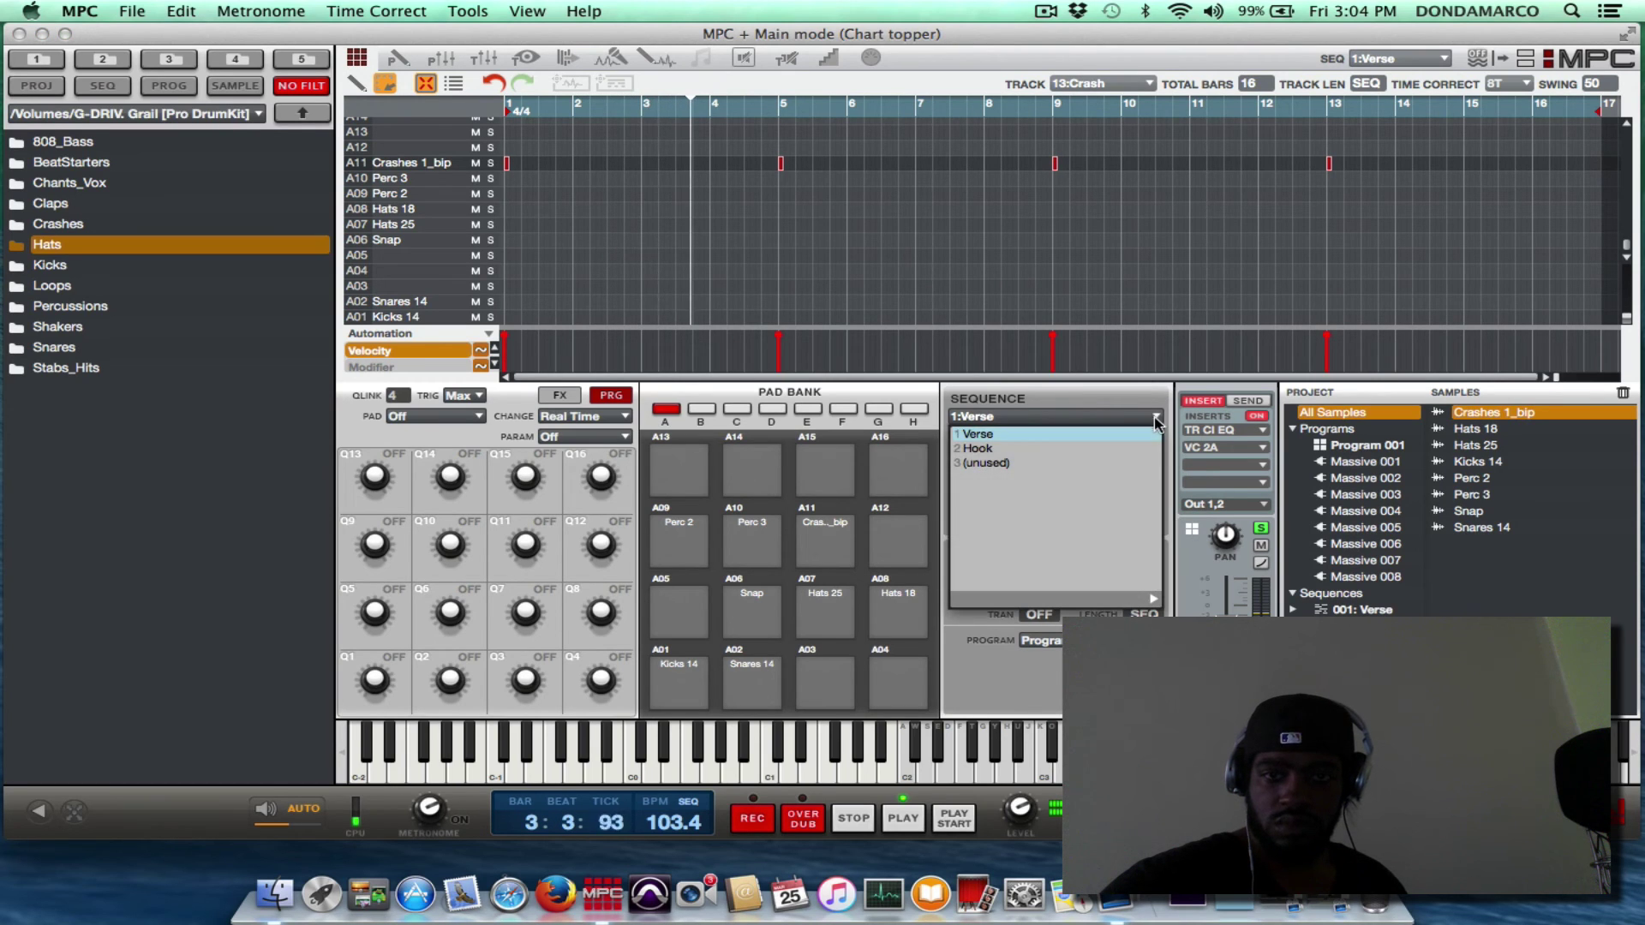
pyautogui.click(1142, 448)
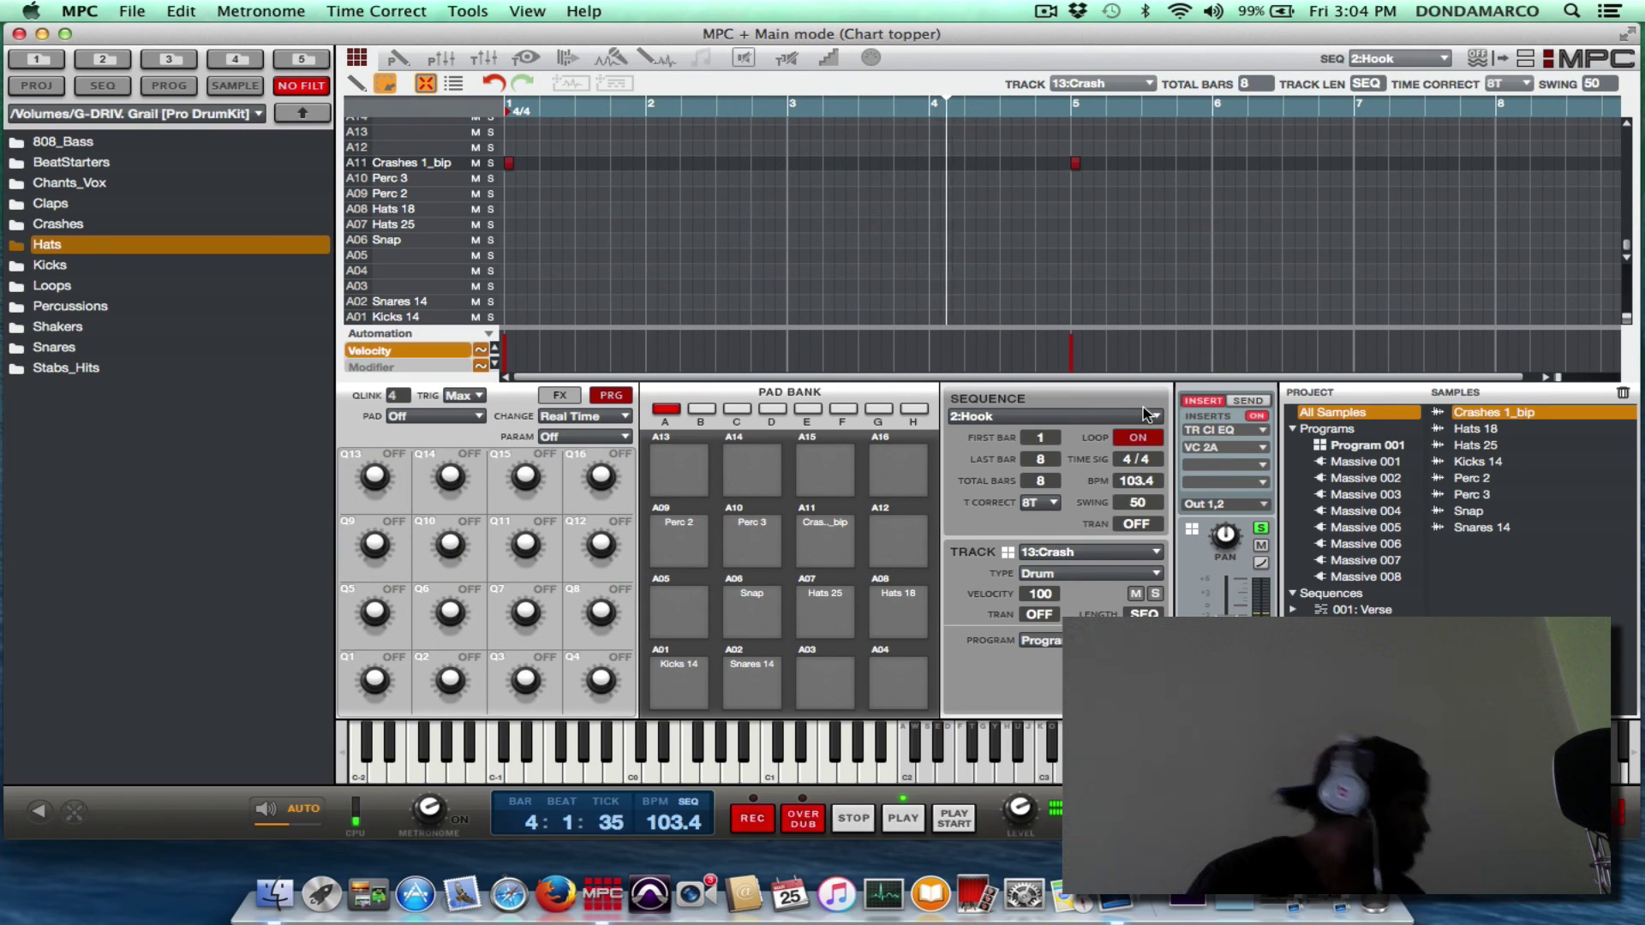
pyautogui.scroll(-1, 1143, 414)
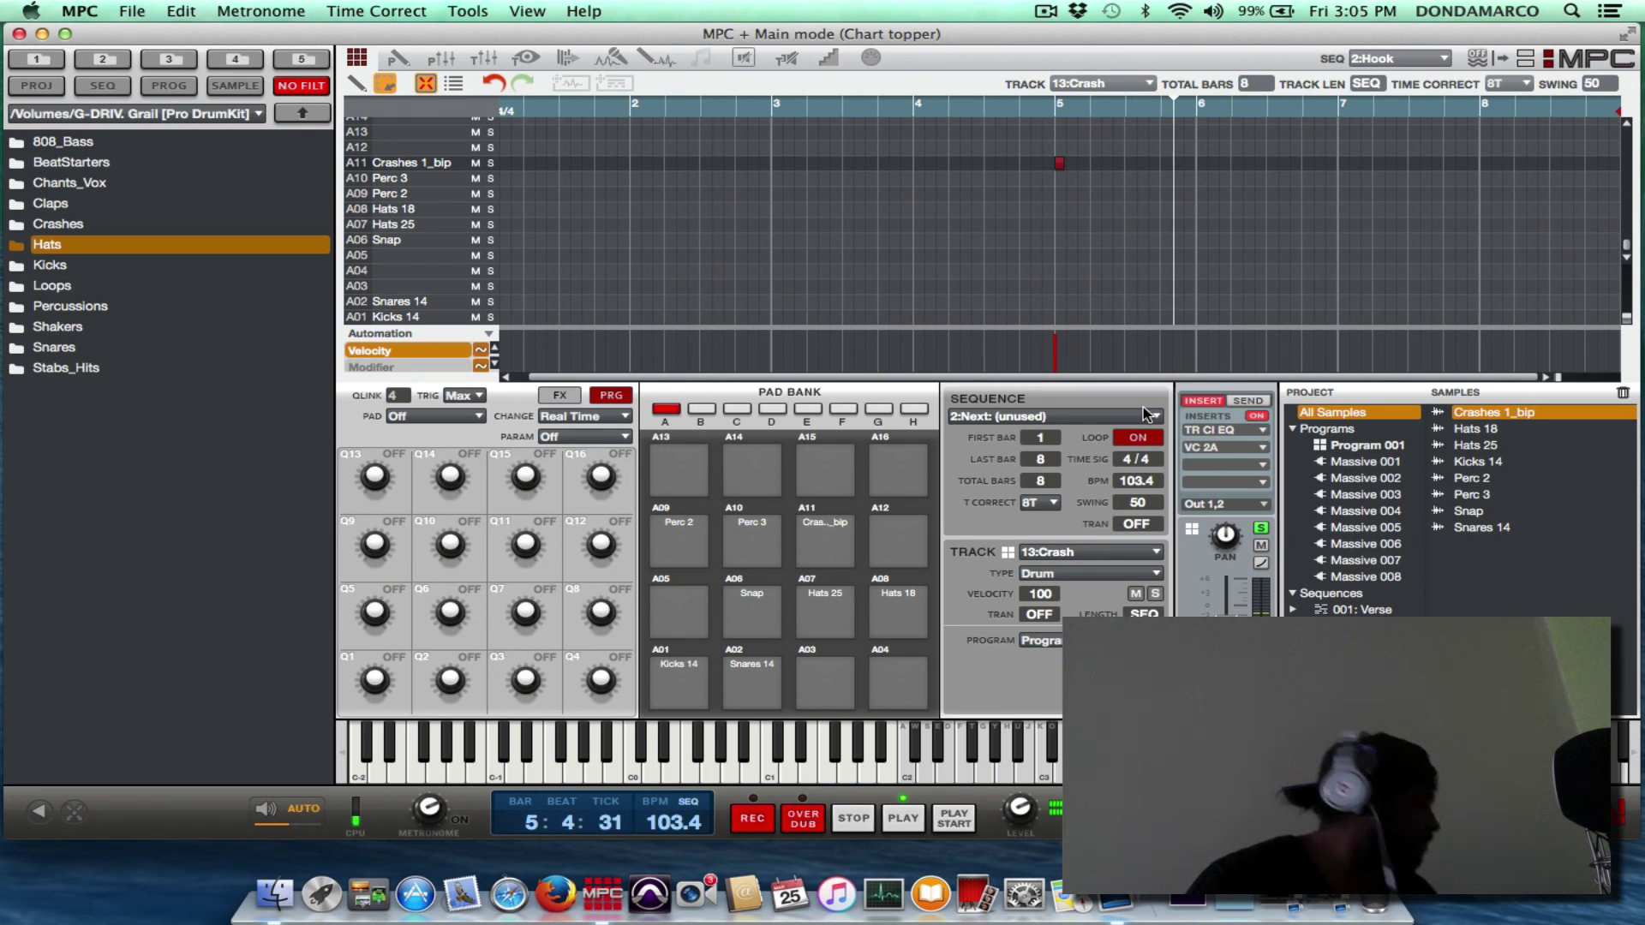
pyautogui.scroll(-1, 1143, 414)
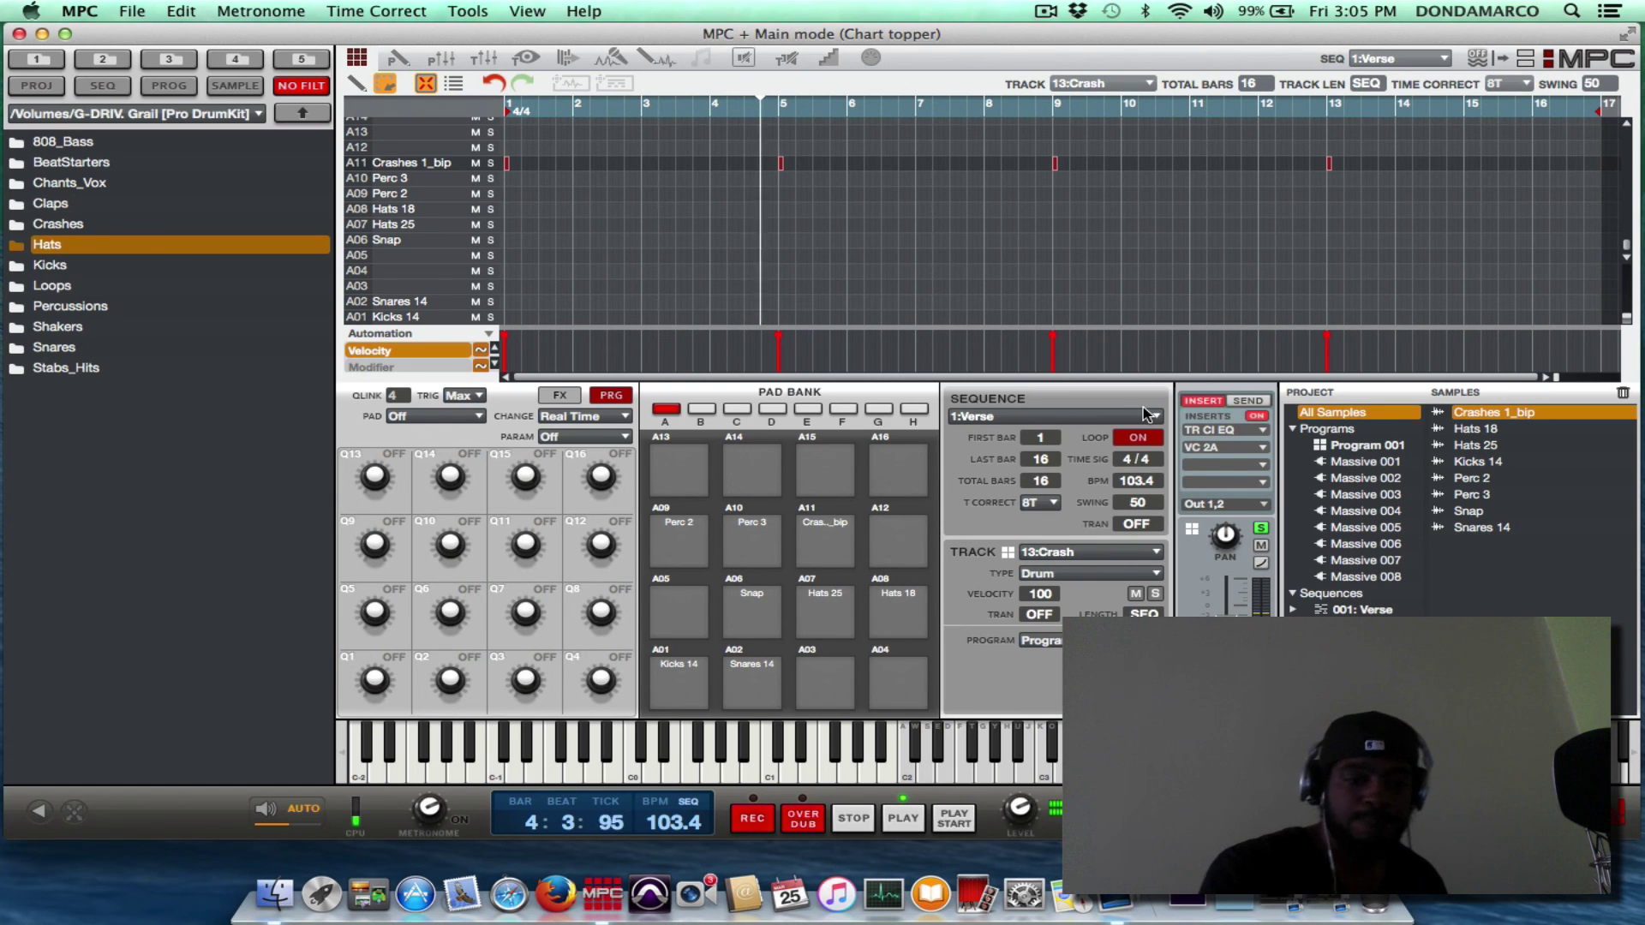
# Step: Open the Channel mixer and unsolo the Massive programs one by one during playback, from Massive 008 back to Massive 001, keeping Program 001 soloed
pyautogui.press('super+4')
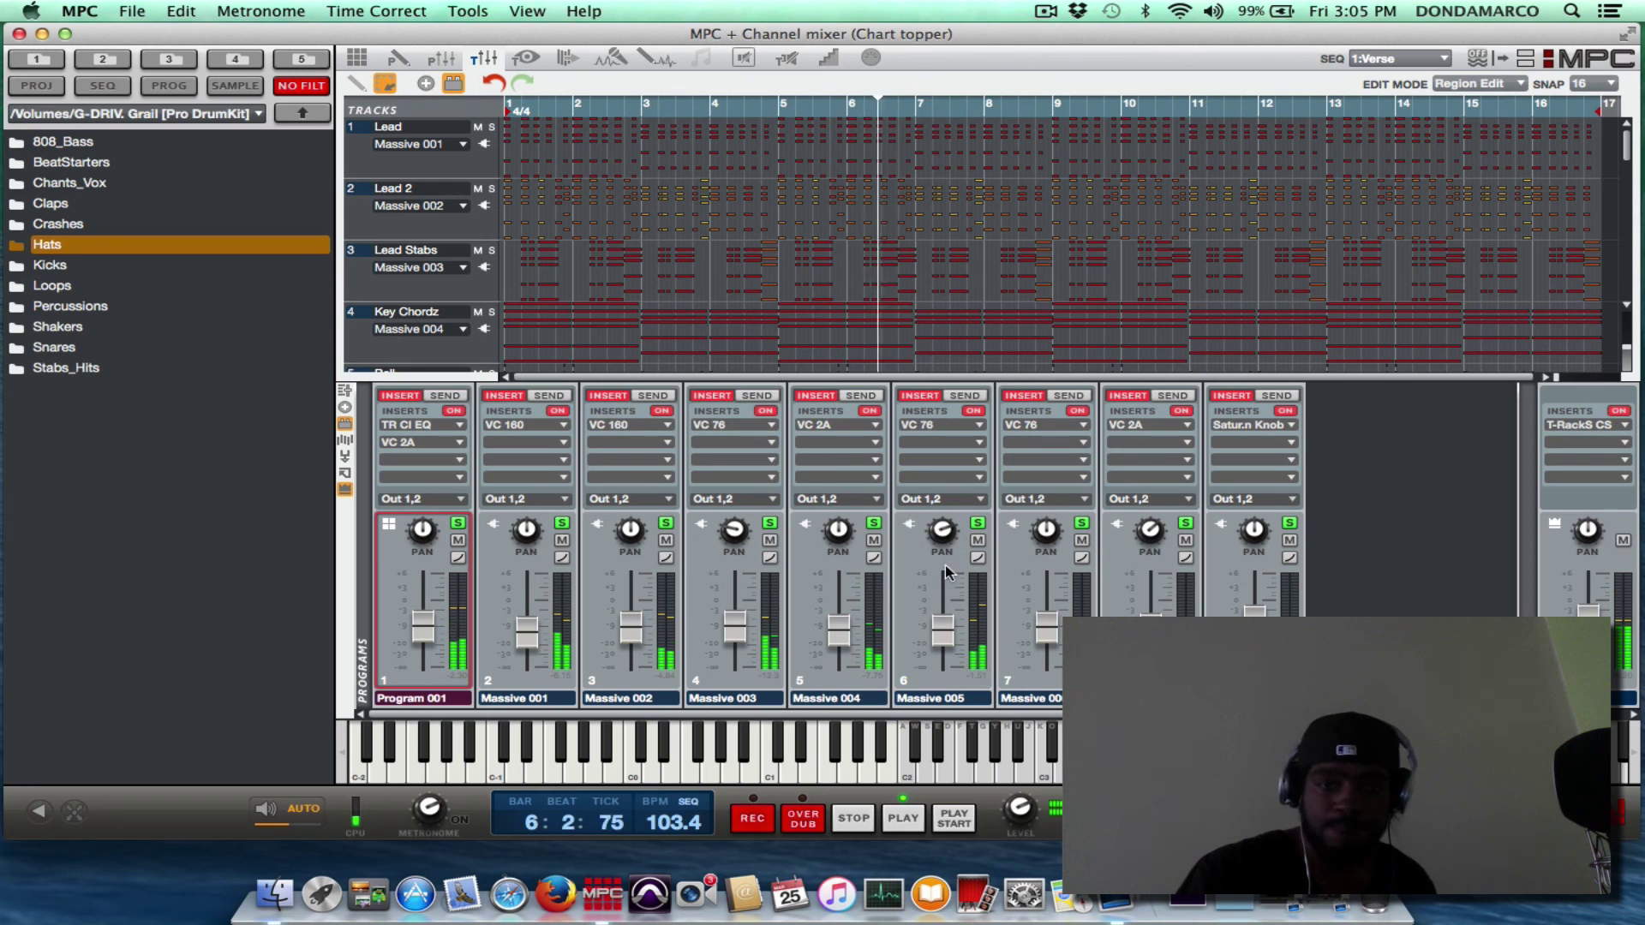
pyautogui.moveTo(1253, 525)
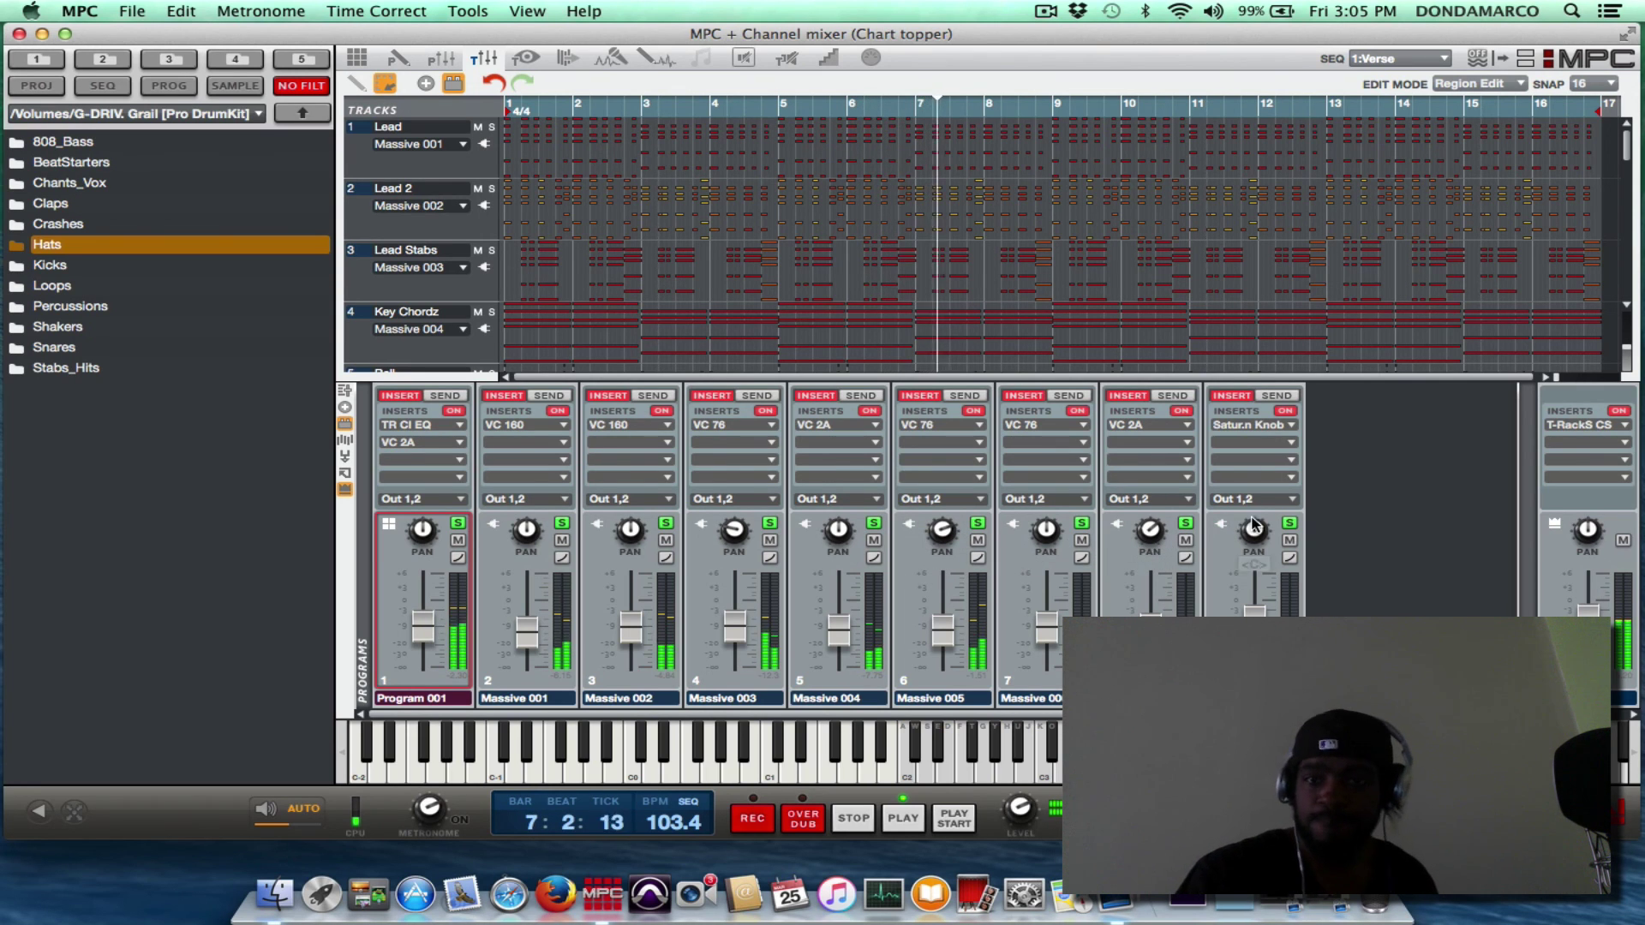
pyautogui.click(1289, 539)
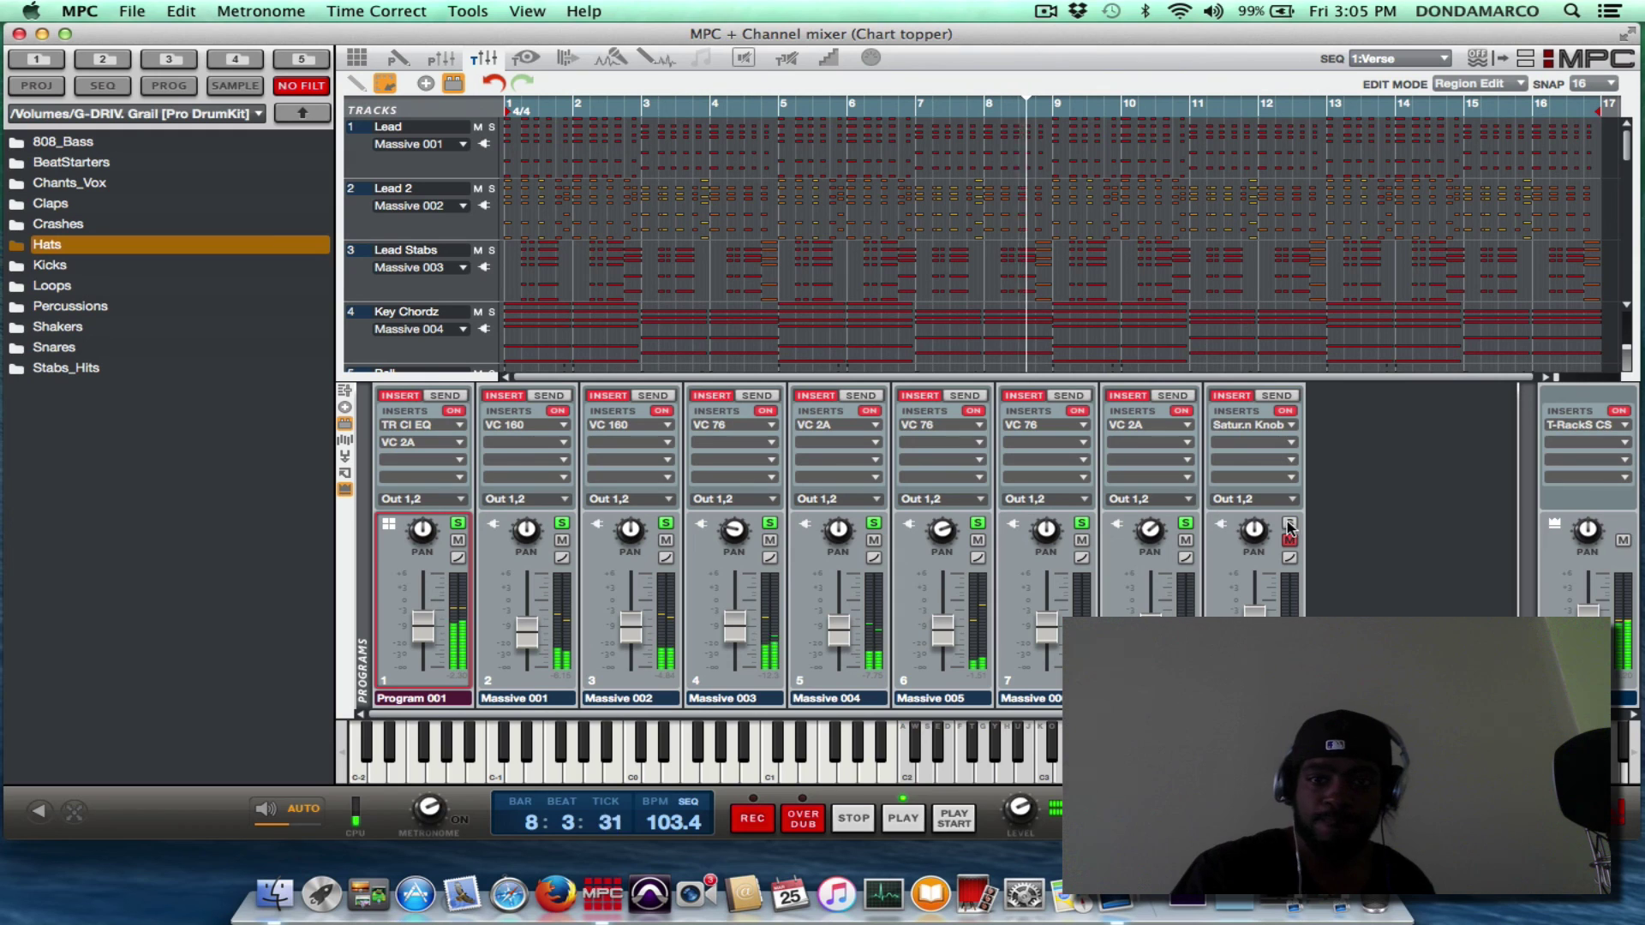
pyautogui.click(1186, 525)
pyautogui.click(1082, 524)
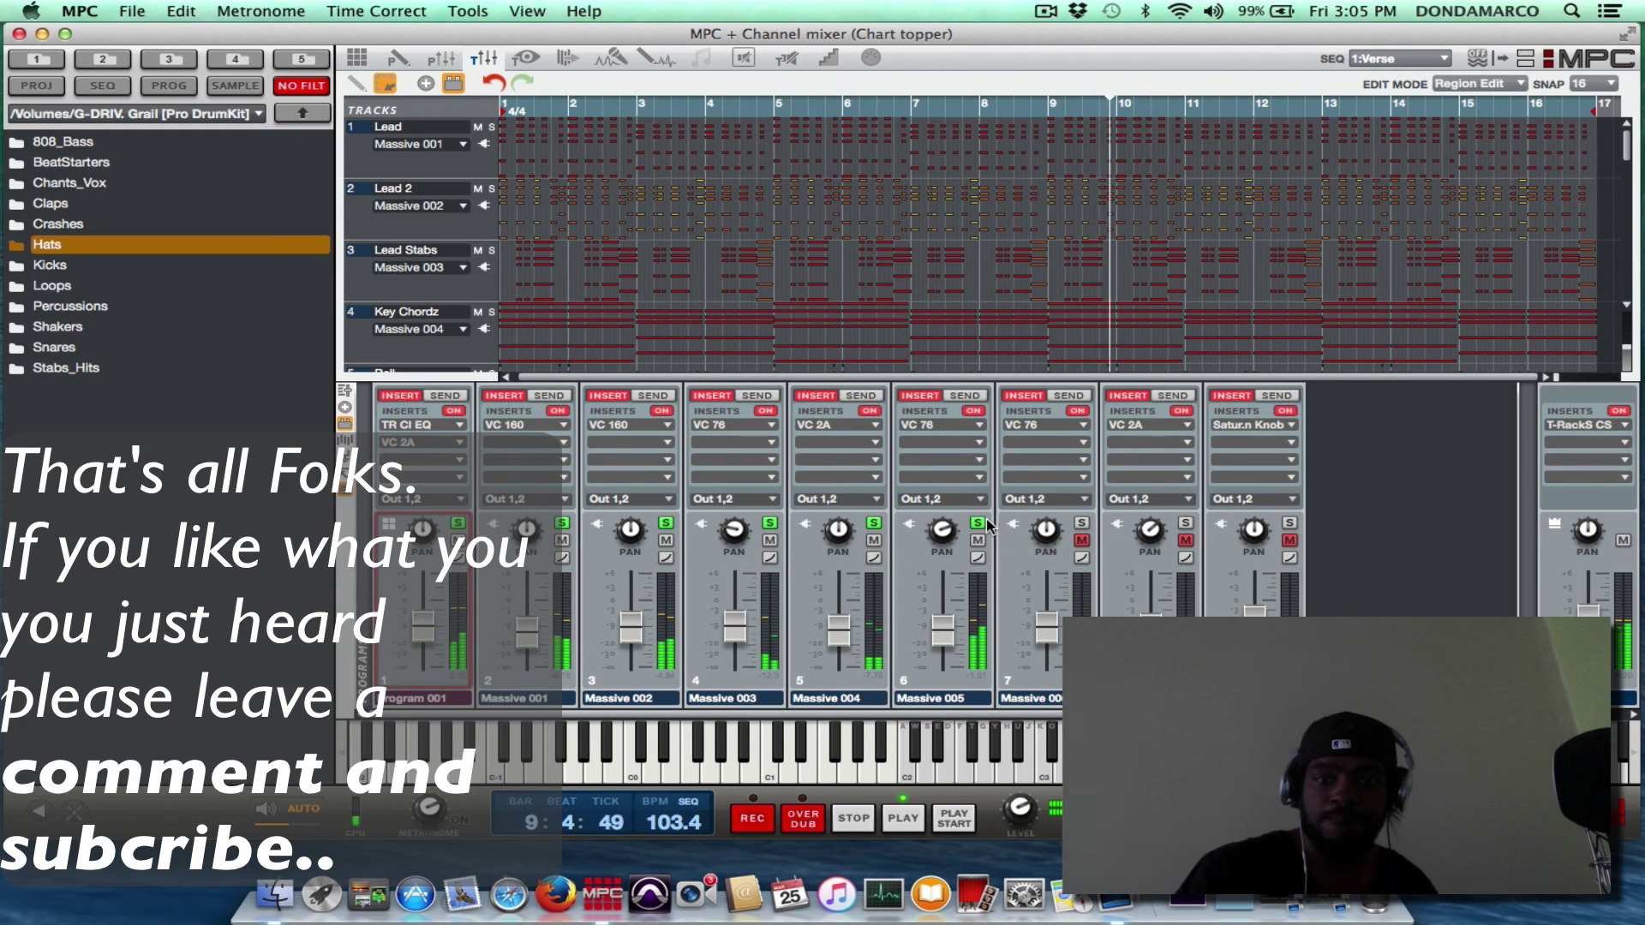
pyautogui.click(980, 524)
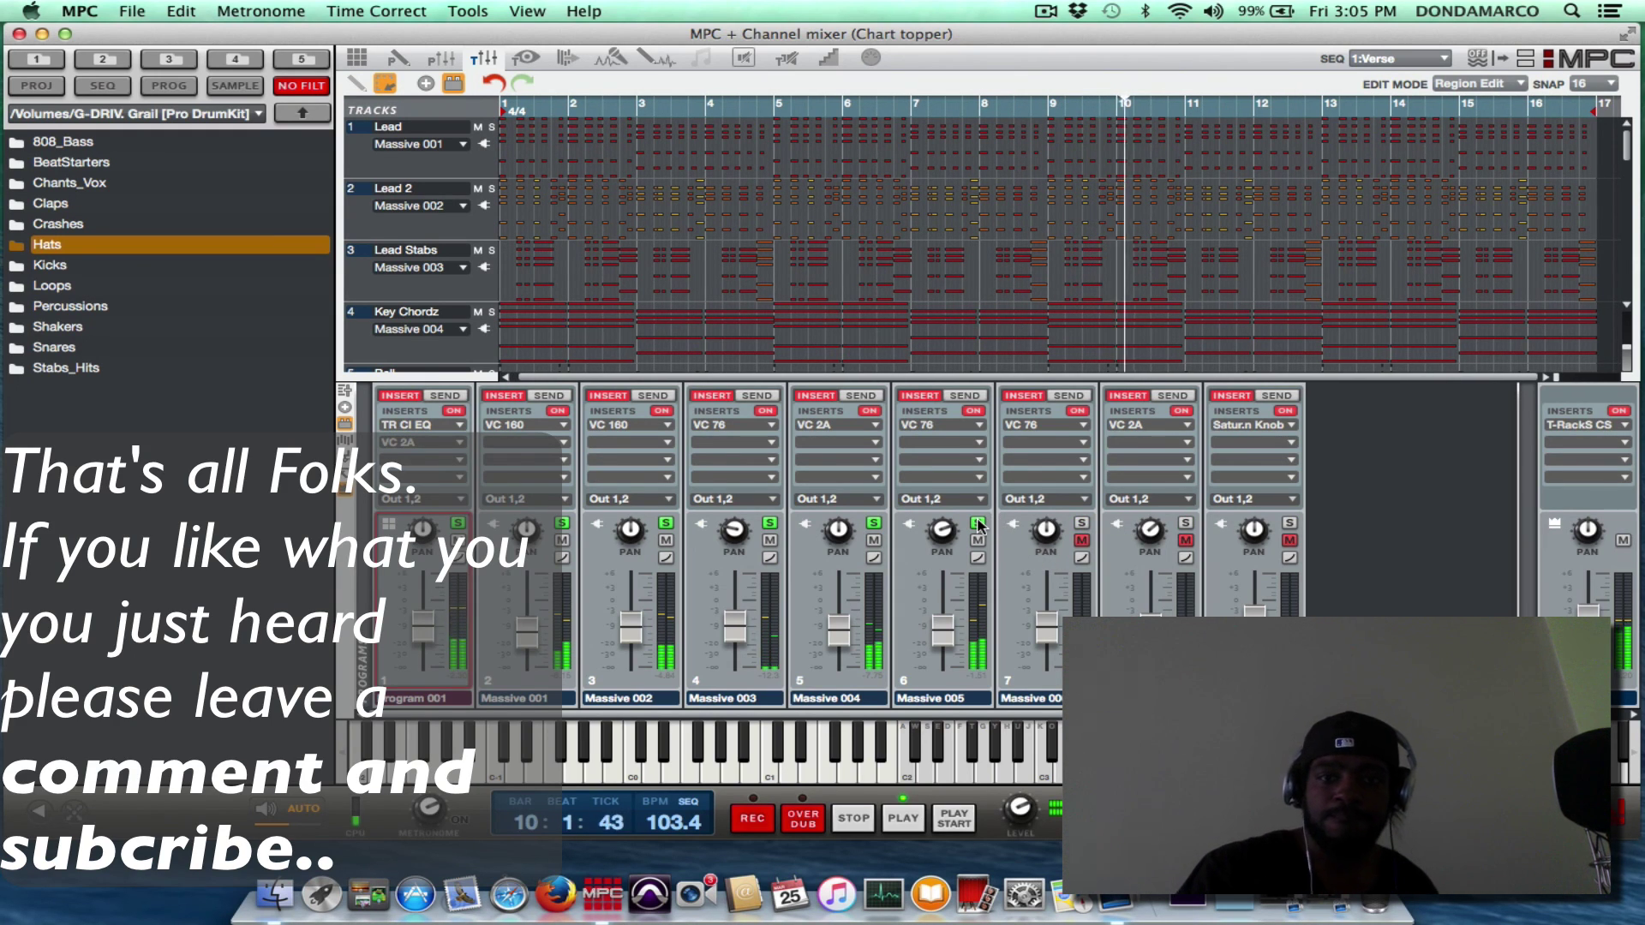
pyautogui.click(874, 524)
pyautogui.click(769, 523)
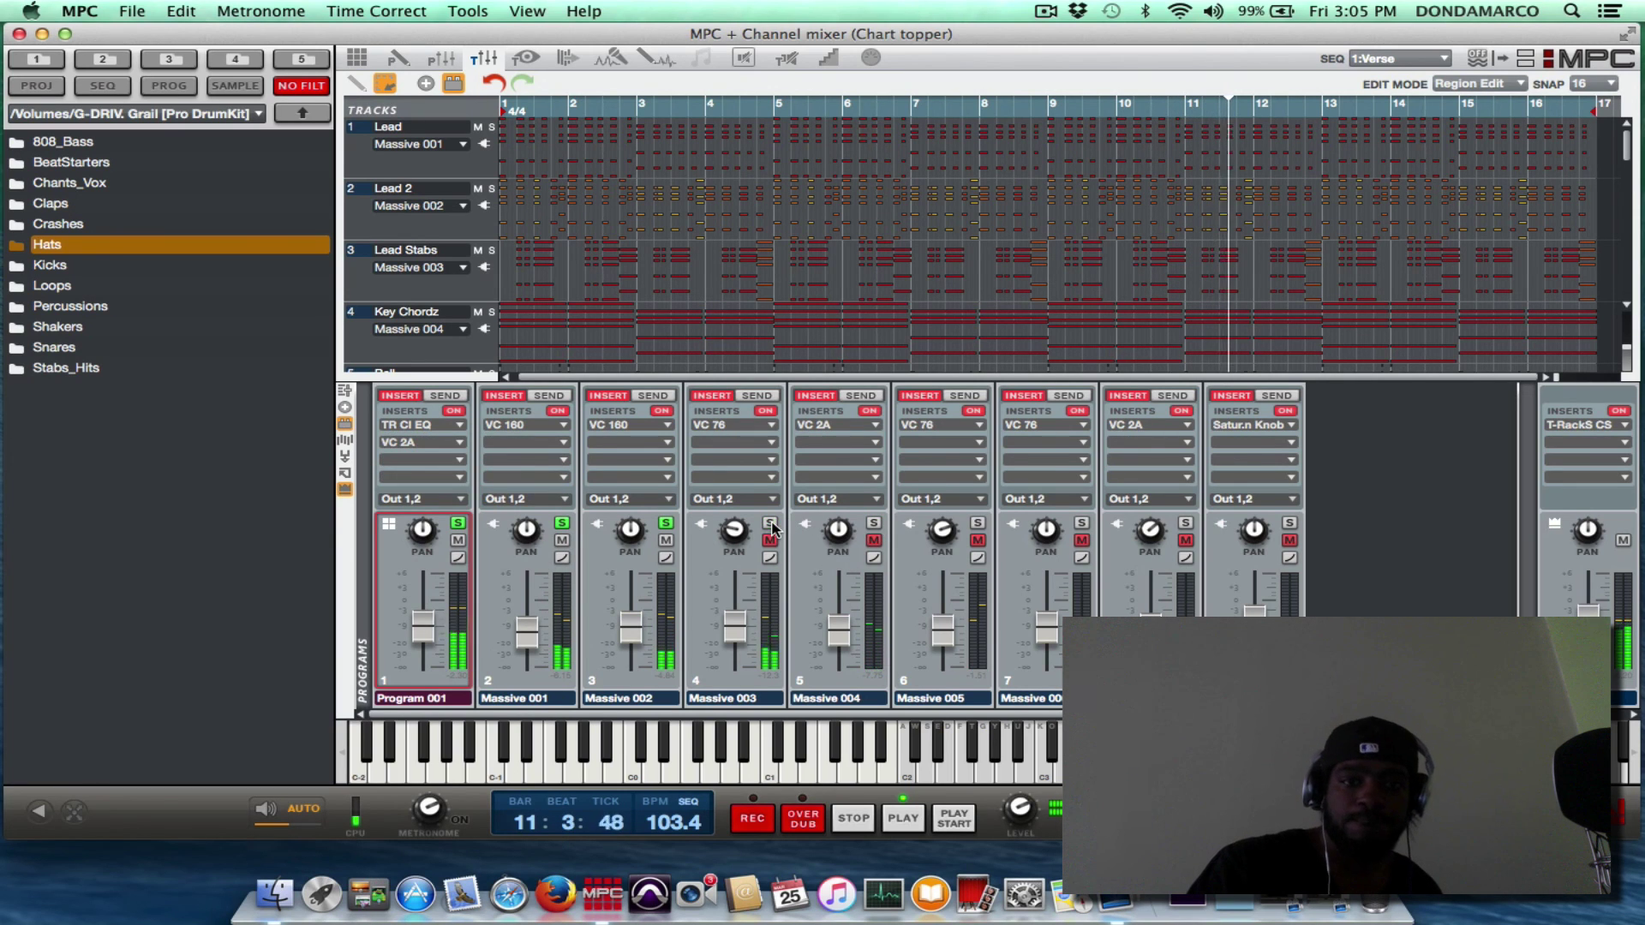
pyautogui.click(665, 522)
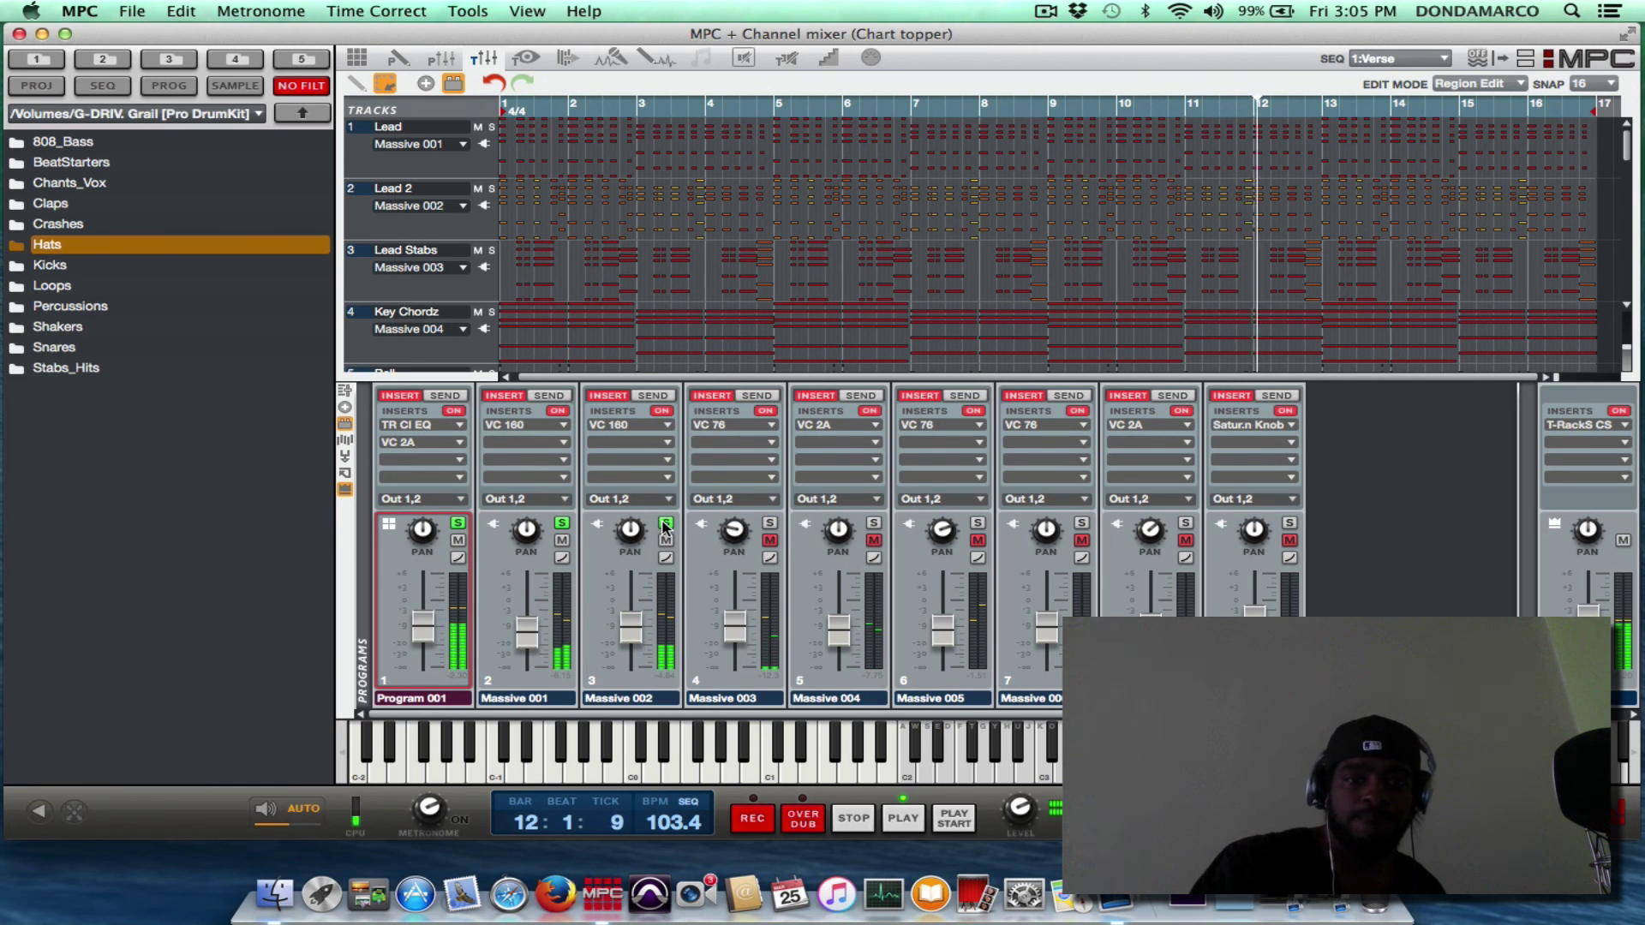
pyautogui.click(561, 522)
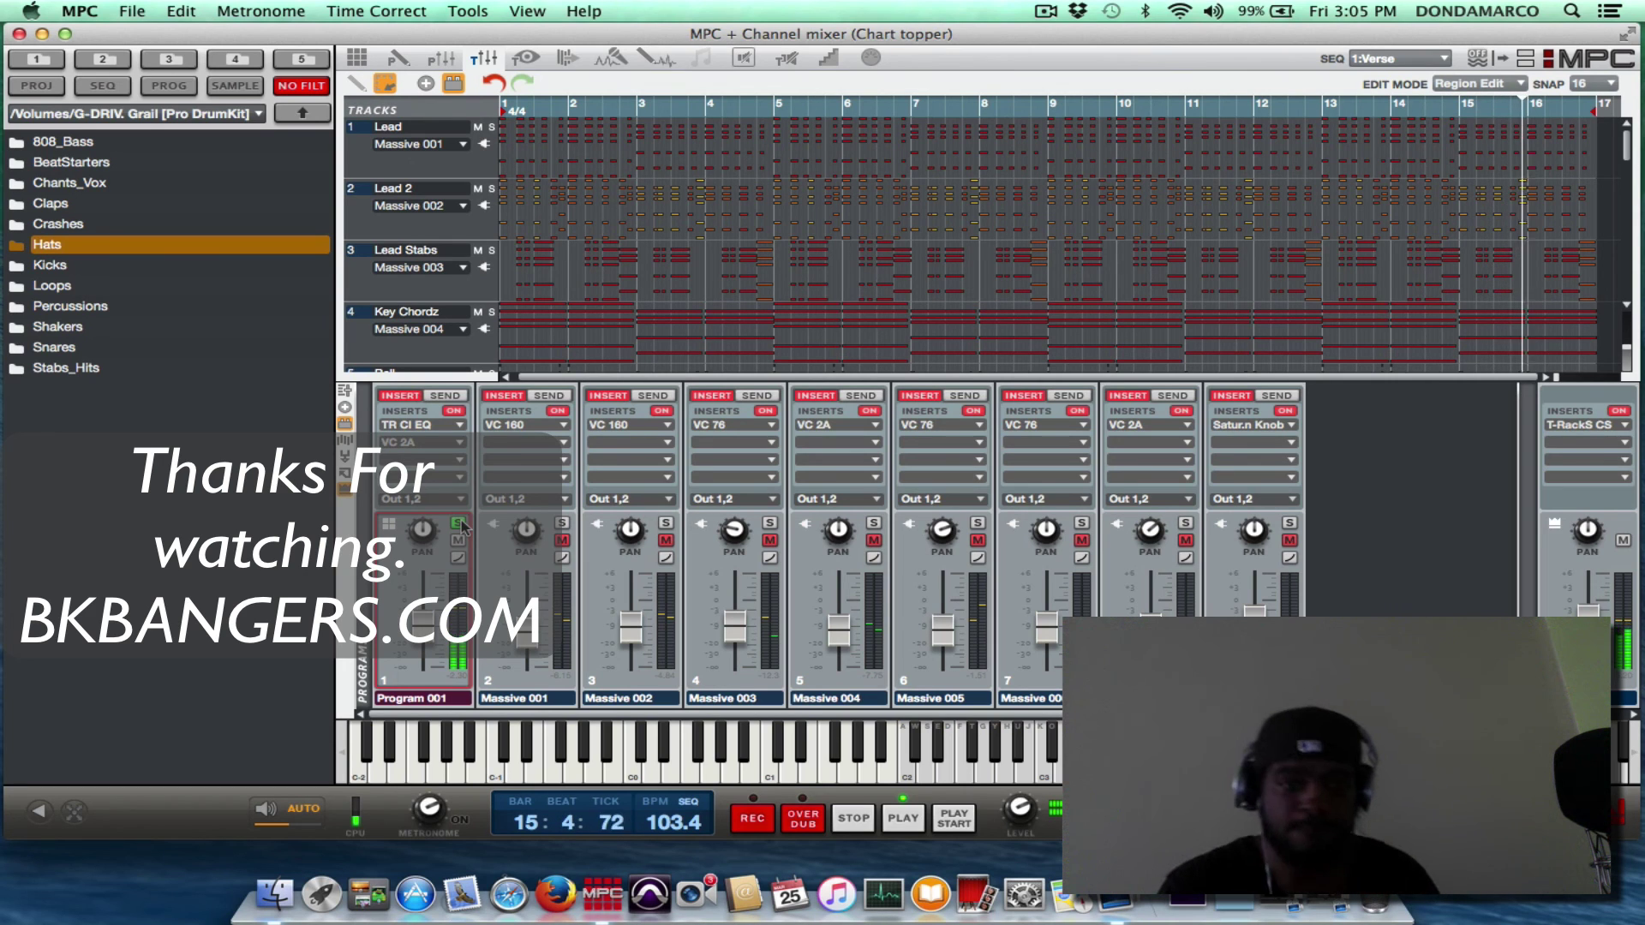
pyautogui.click(460, 523)
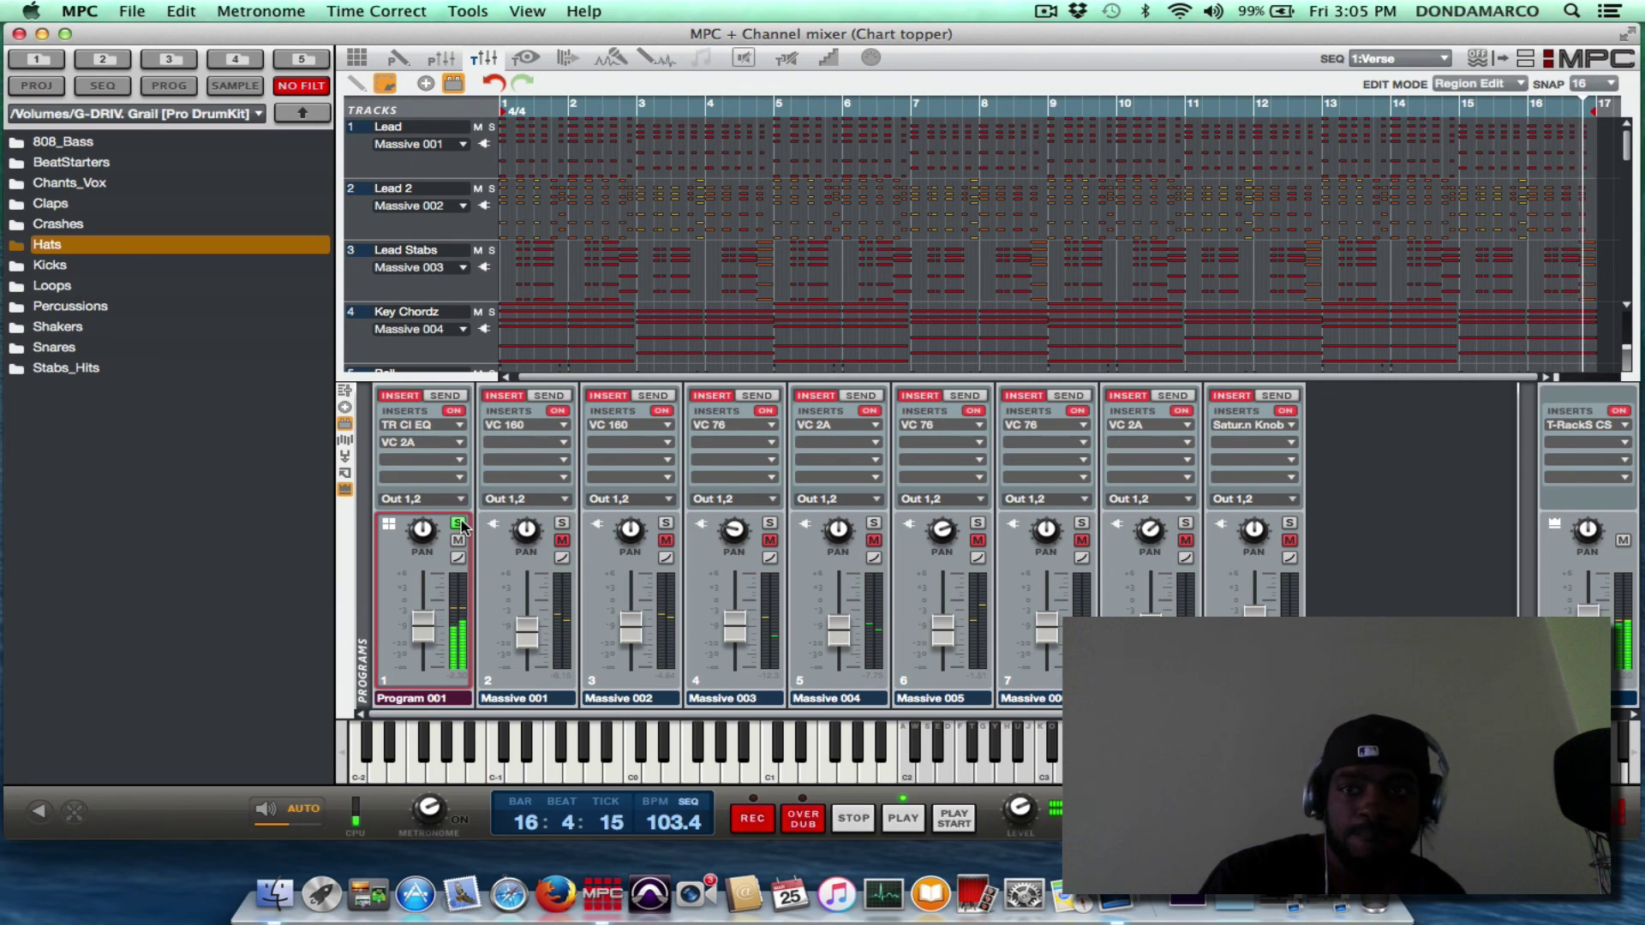